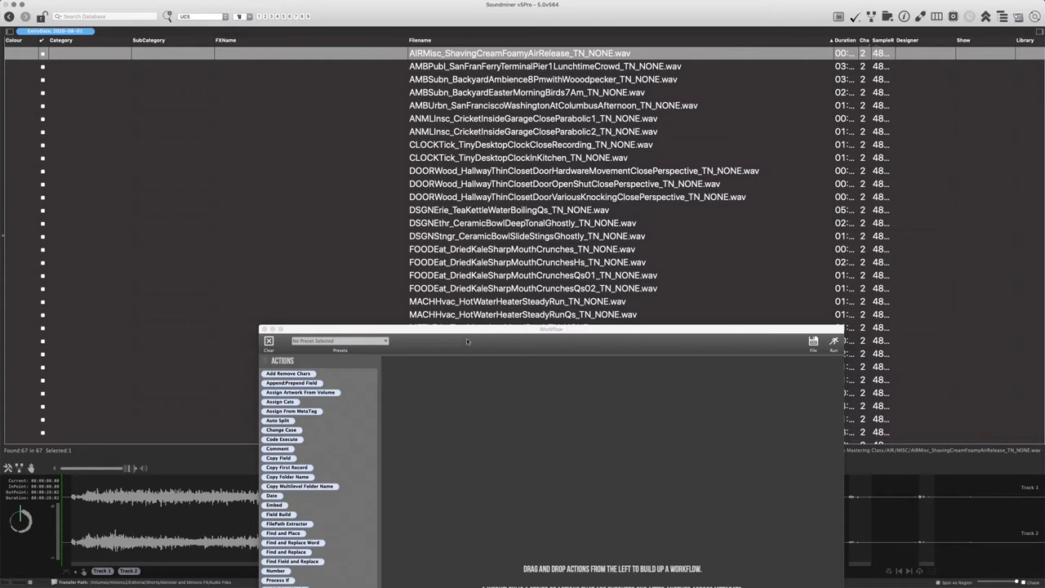
Step: Hide the Colour column from the file list
{"action": "left_click_drag", "start_coordinate": [464, 333], "coordinate": [520, 325]}
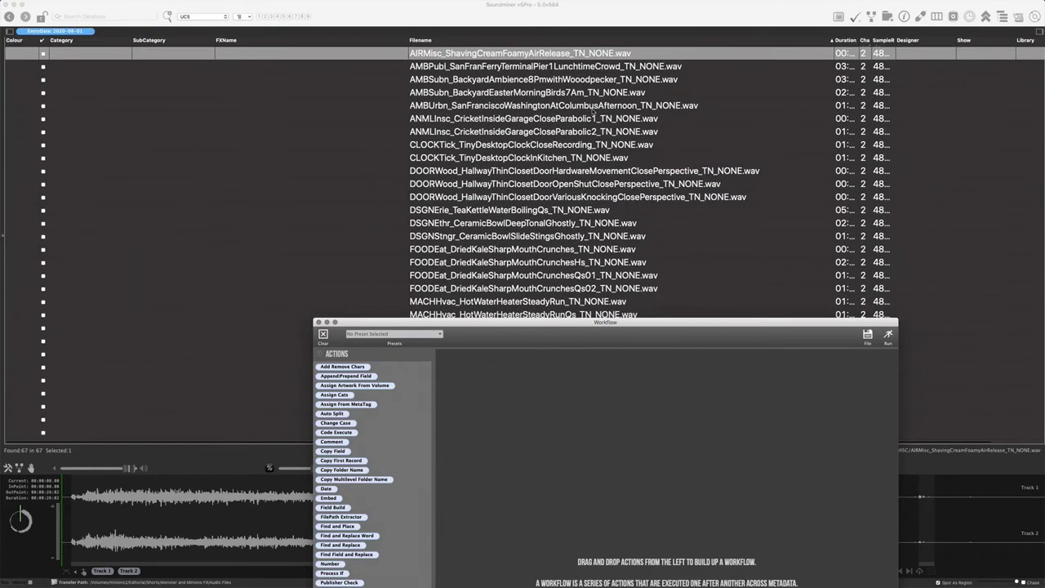
{"action": "left_click", "coordinate": [248, 16]}
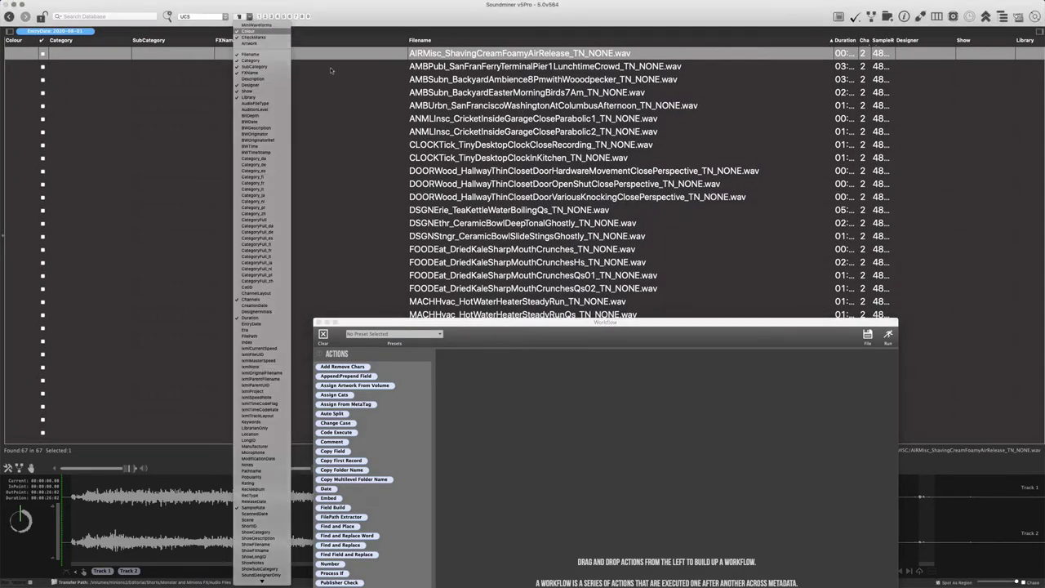
{"action": "scroll", "coordinate": [438, 202], "scroll_direction": "down", "scroll_amount": 1}
{"action": "scroll", "coordinate": [518, 199], "scroll_direction": "up", "scroll_amount": 1}
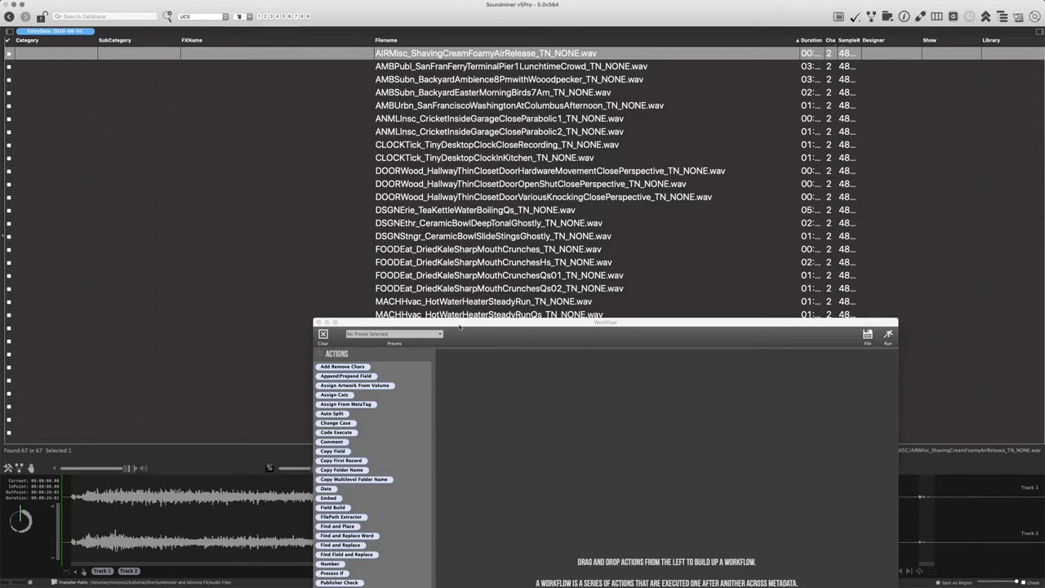
Step: Add a Separate Items action to the empty workflow, keeping the filenames in view above the Workflow window
{"action": "left_click_drag", "start_coordinate": [477, 322], "coordinate": [468, 278]}
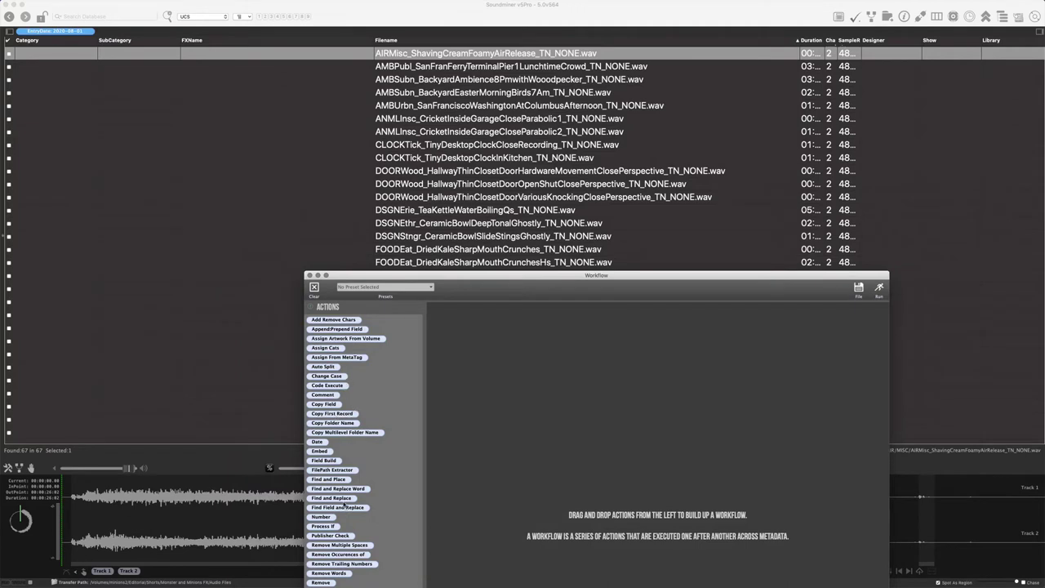
{"action": "left_click_drag", "start_coordinate": [492, 292], "coordinate": [505, 198]}
{"action": "left_click_drag", "start_coordinate": [341, 517], "coordinate": [523, 343]}
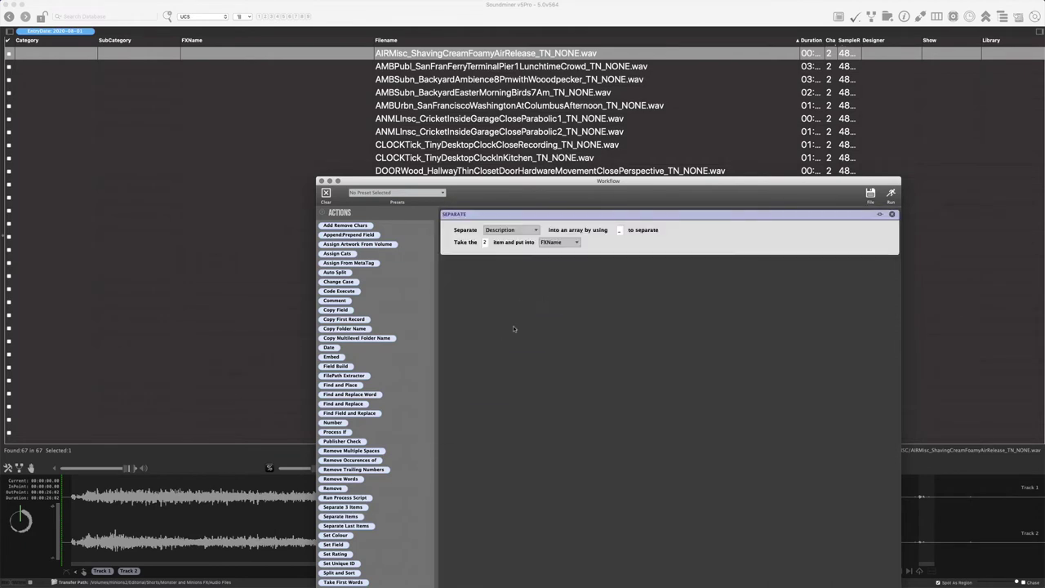
{"action": "left_click_drag", "start_coordinate": [528, 181], "coordinate": [502, 234]}
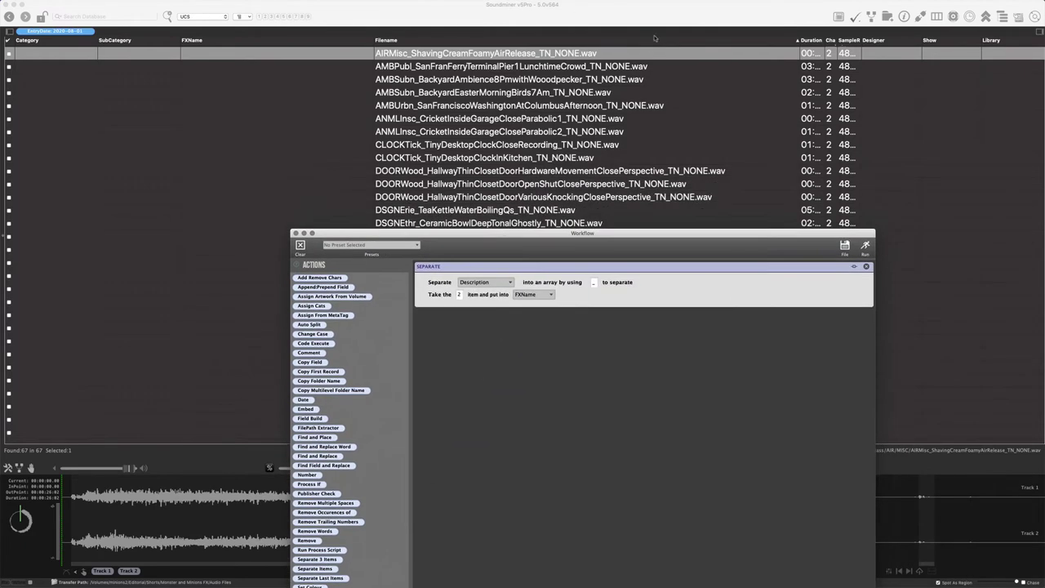
Step: Set the Separate action to split Filename at underscores and put item 1 into CatID
{"action": "left_click", "coordinate": [477, 282]}
{"action": "left_click", "coordinate": [490, 246]}
{"action": "left_click", "coordinate": [593, 282]}
{"action": "left_click", "coordinate": [459, 294]}
{"action": "type", "text": "1"}
{"action": "left_click", "coordinate": [539, 295]}
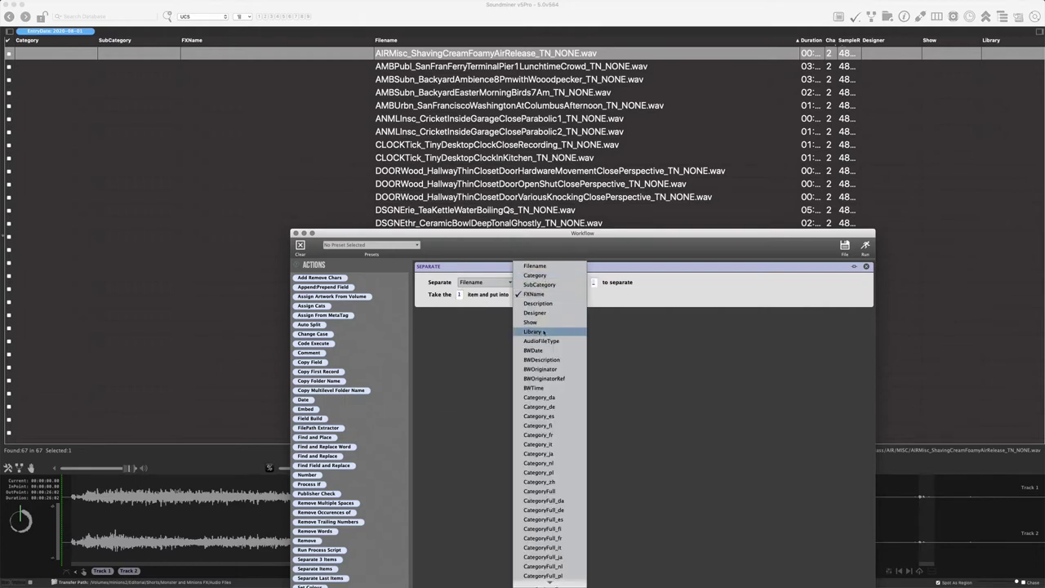
{"action": "scroll", "coordinate": [547, 351], "scroll_direction": "down", "scroll_amount": 10}
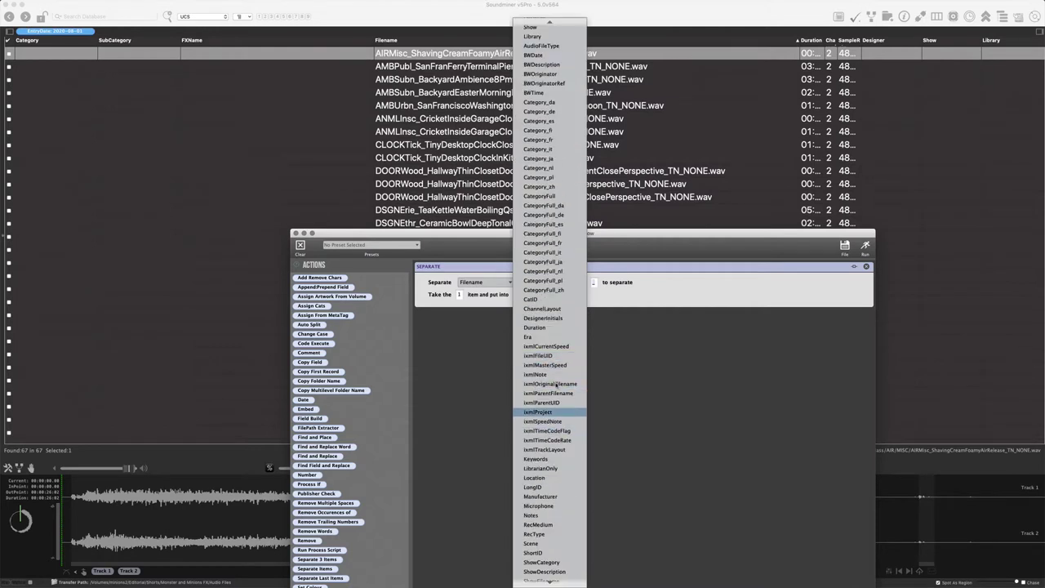
{"action": "left_click", "coordinate": [535, 299]}
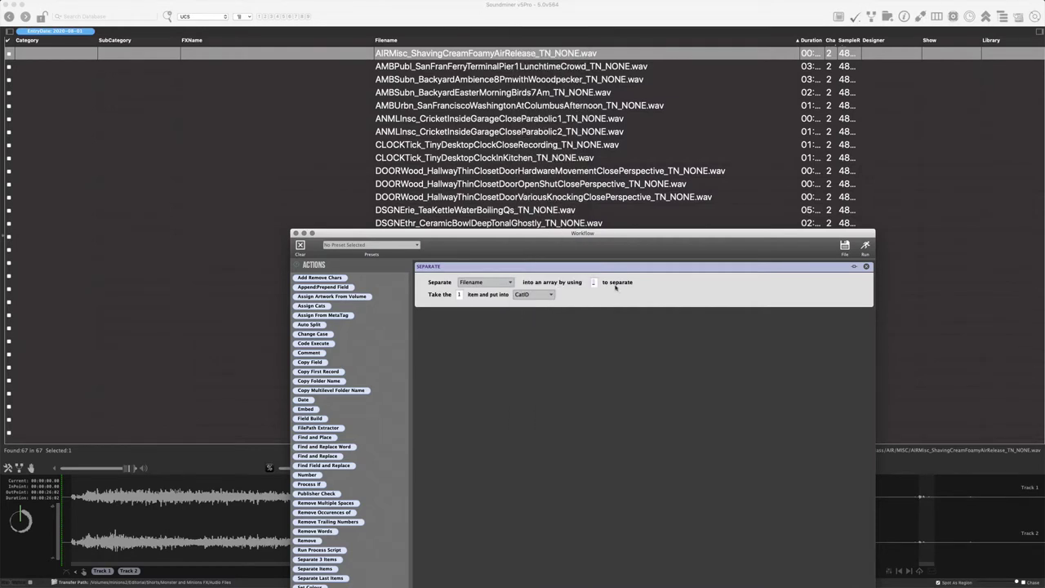
Step: Duplicate the Separate action and set the copy to put item 2 of the Filename into FXName
{"action": "right_click", "coordinate": [658, 289]}
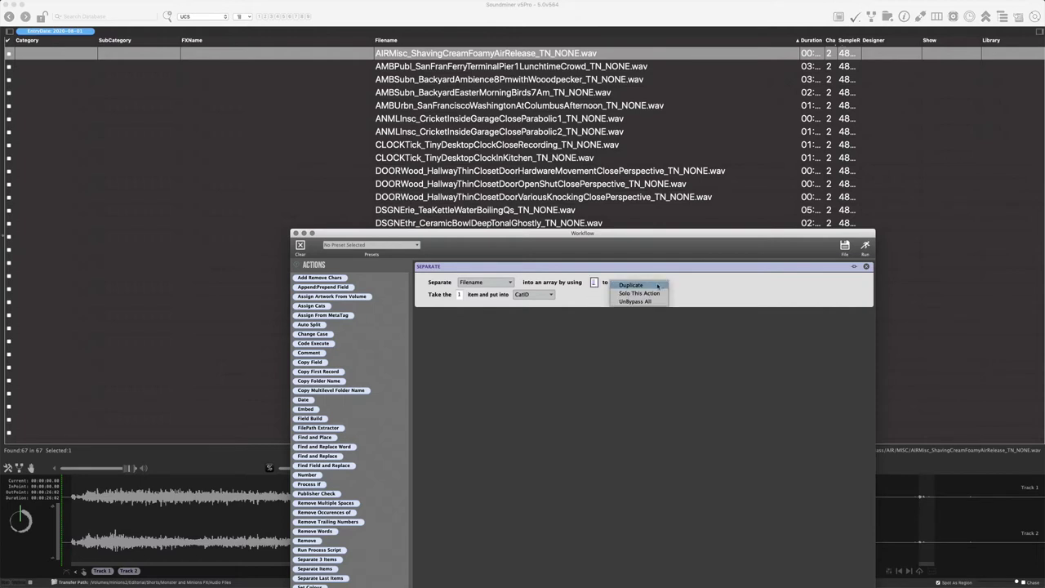
{"action": "left_click", "coordinate": [659, 286]}
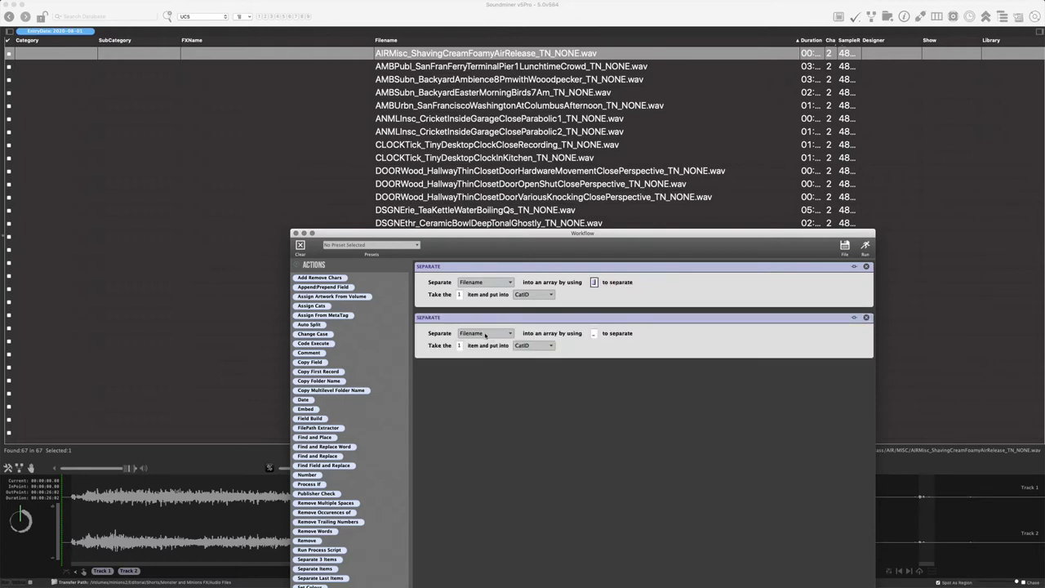
{"action": "double_click", "coordinate": [460, 345]}
{"action": "type", "text": "2"}
{"action": "left_click", "coordinate": [530, 345]}
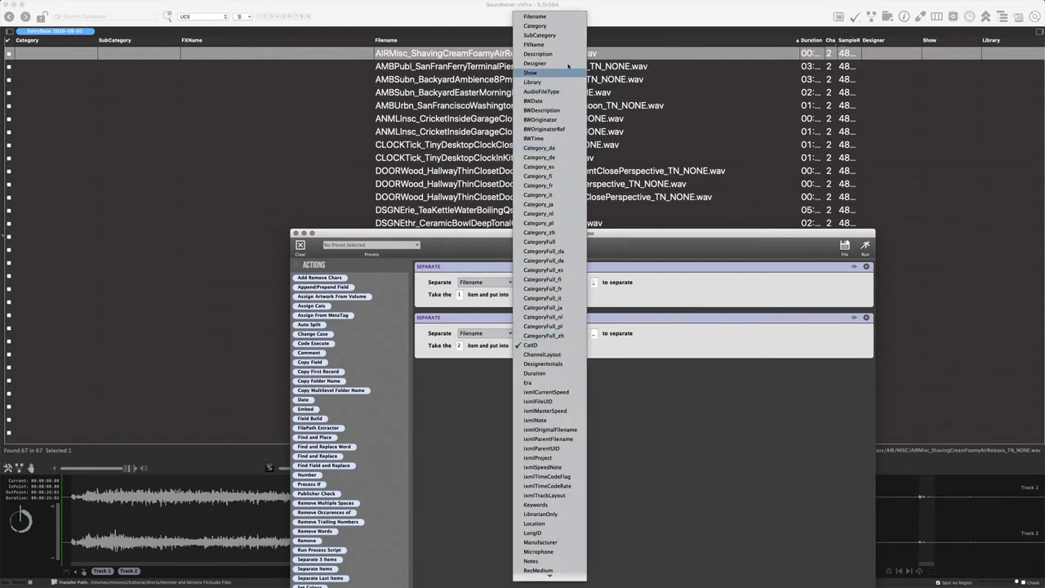
{"action": "left_click", "coordinate": [546, 44]}
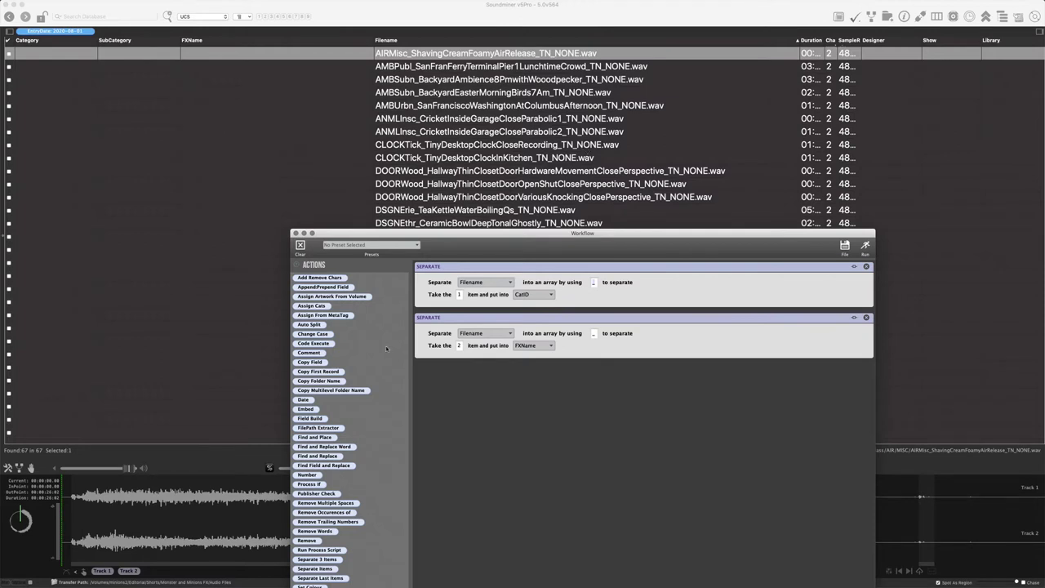
Step: Add an Auto Split action below the Separate actions, with FXName as both source and destination
{"action": "left_click_drag", "start_coordinate": [308, 325], "coordinate": [498, 384]}
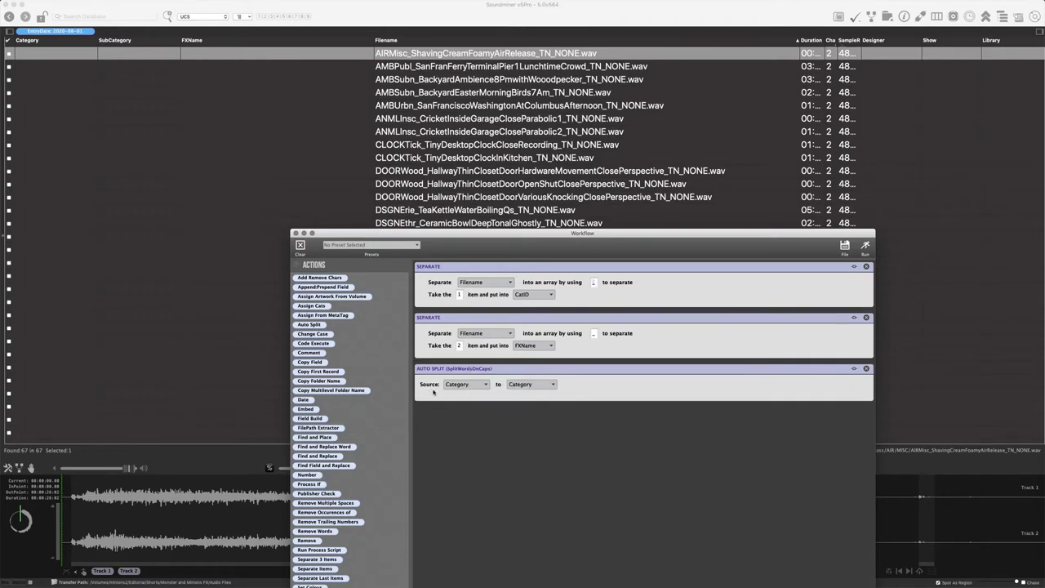
{"action": "left_click", "coordinate": [466, 383]}
{"action": "left_click", "coordinate": [474, 403]}
{"action": "left_click", "coordinate": [531, 383]}
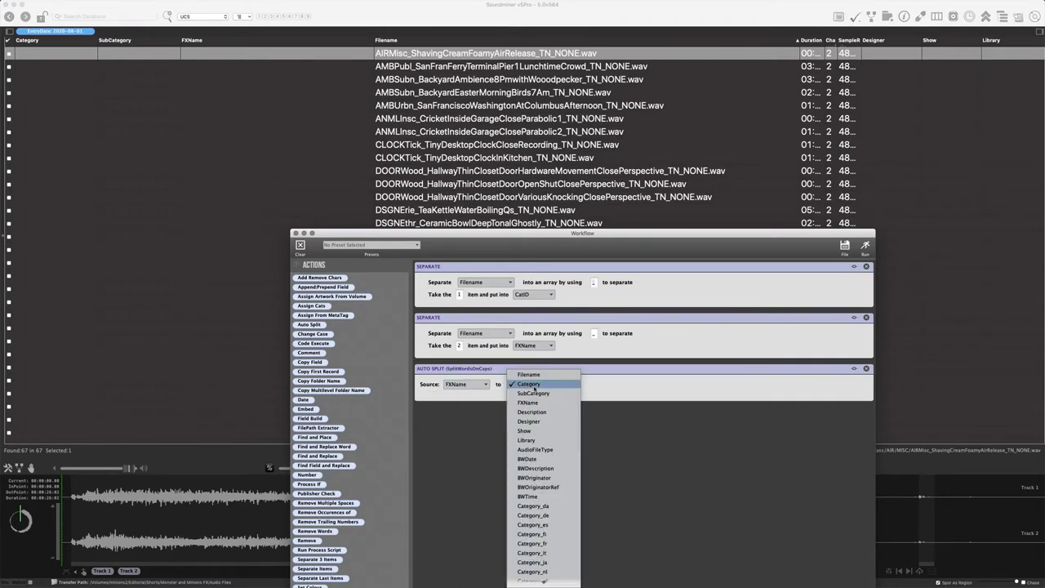
{"action": "left_click", "coordinate": [529, 402]}
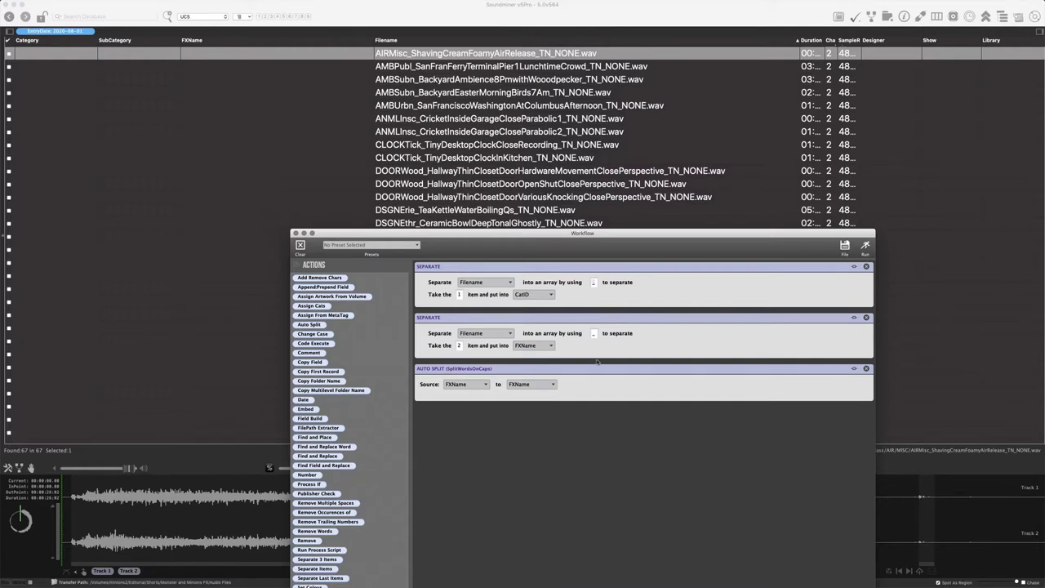
Step: Duplicate the FXName Separate action, place the copy after Auto Split, and have it put item 3 into Designer
{"action": "right_click", "coordinate": [593, 333]}
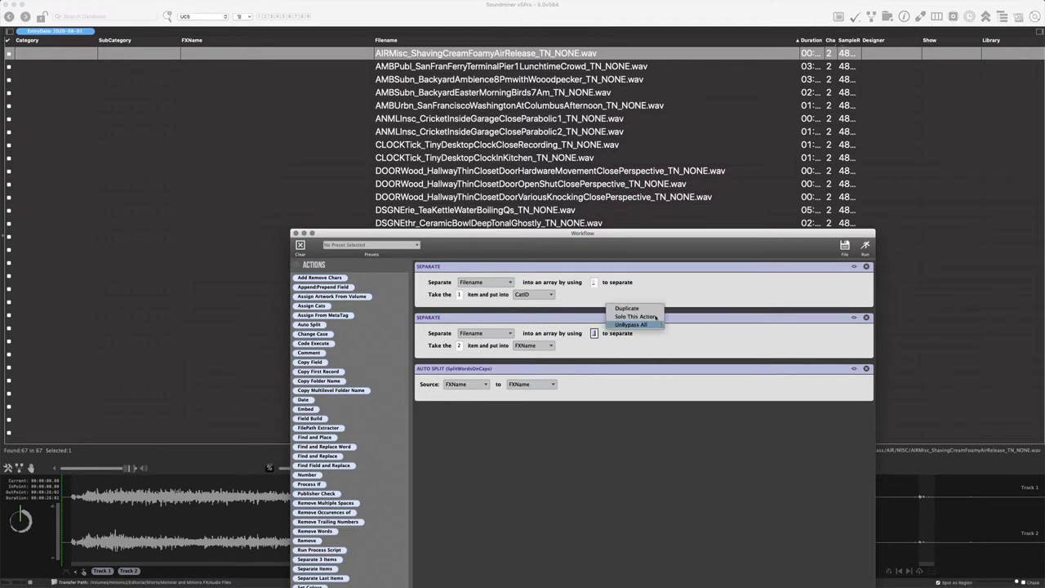
{"action": "left_click", "coordinate": [629, 309]}
{"action": "left_click_drag", "start_coordinate": [588, 376], "coordinate": [522, 435]}
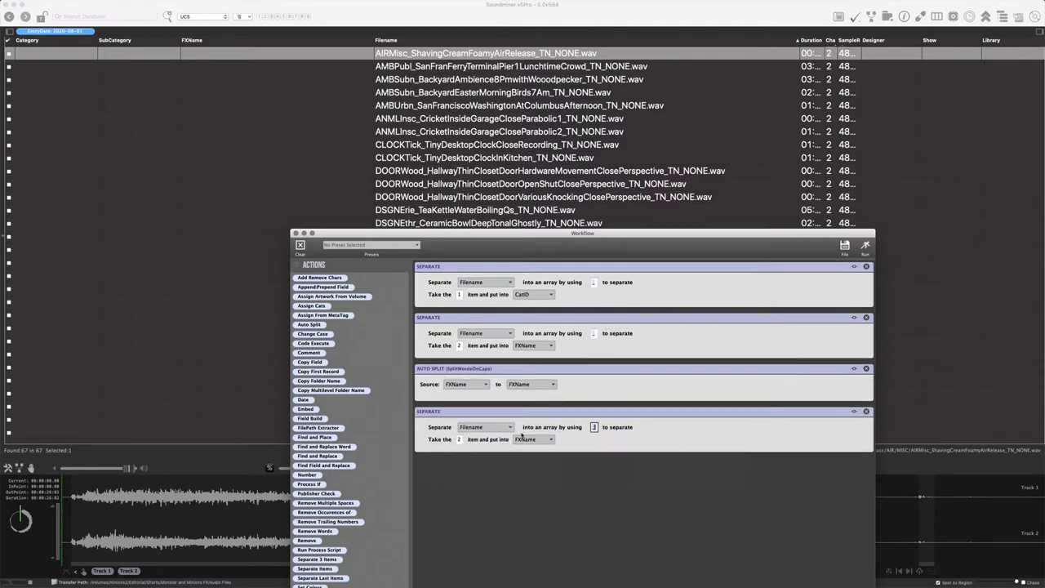
{"action": "left_click", "coordinate": [460, 440]}
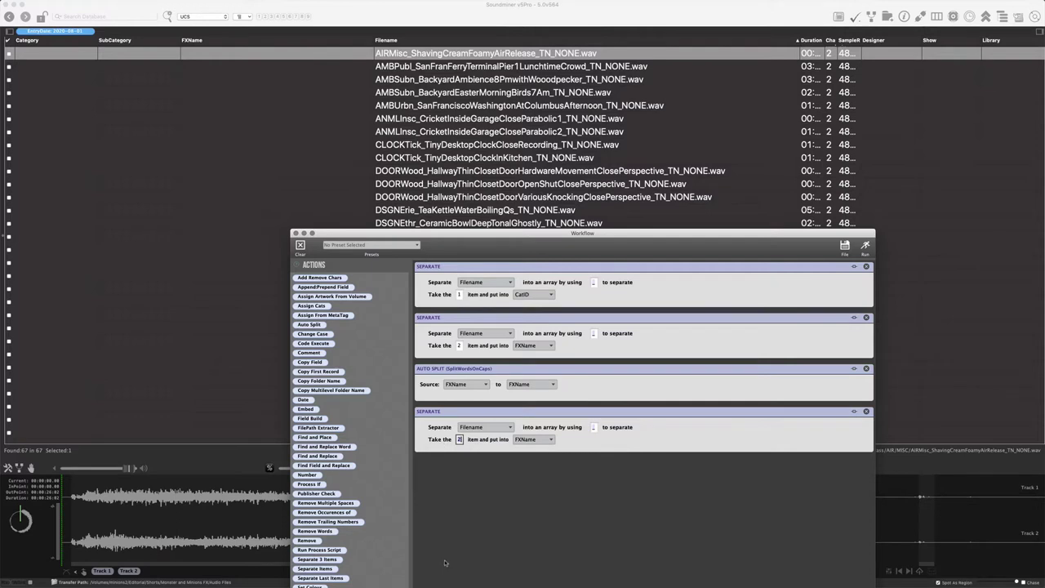
{"action": "left_click", "coordinate": [532, 439]}
{"action": "left_click", "coordinate": [556, 457]}
Step: Add a Find and Replace action that replaces TN in the Designer field with the designer's full name
{"action": "left_click_drag", "start_coordinate": [641, 234], "coordinate": [628, 237]}
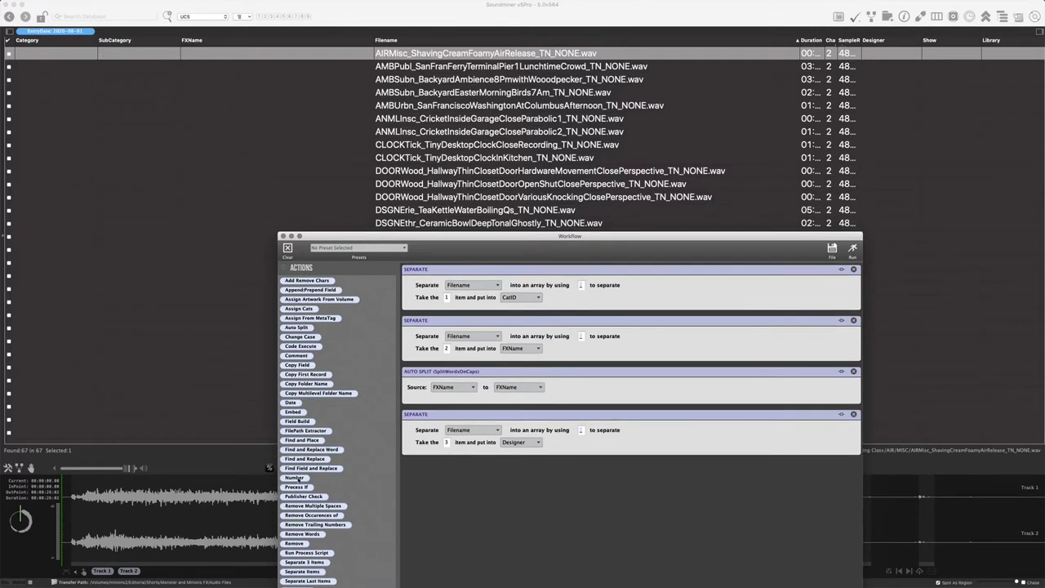
{"action": "left_click_drag", "start_coordinate": [300, 459], "coordinate": [454, 470]}
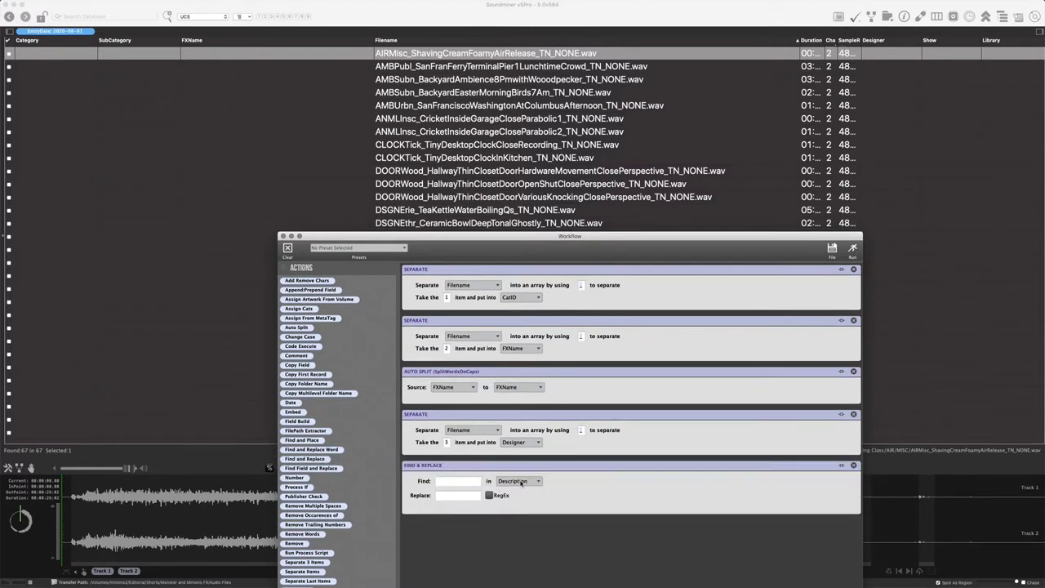
{"action": "left_click", "coordinate": [523, 482]}
{"action": "left_click", "coordinate": [519, 490]}
{"action": "left_click", "coordinate": [465, 482]}
{"action": "key", "text": "Tab"}
{"action": "type", "text": "Tim Nielsen"}
Step: Duplicate the FXName Separate action, place the copy at the end of the workflow, and have it put item 4 into Show
{"action": "left_click", "coordinate": [582, 336]}
{"action": "right_click", "coordinate": [645, 343]}
{"action": "left_click", "coordinate": [639, 320]}
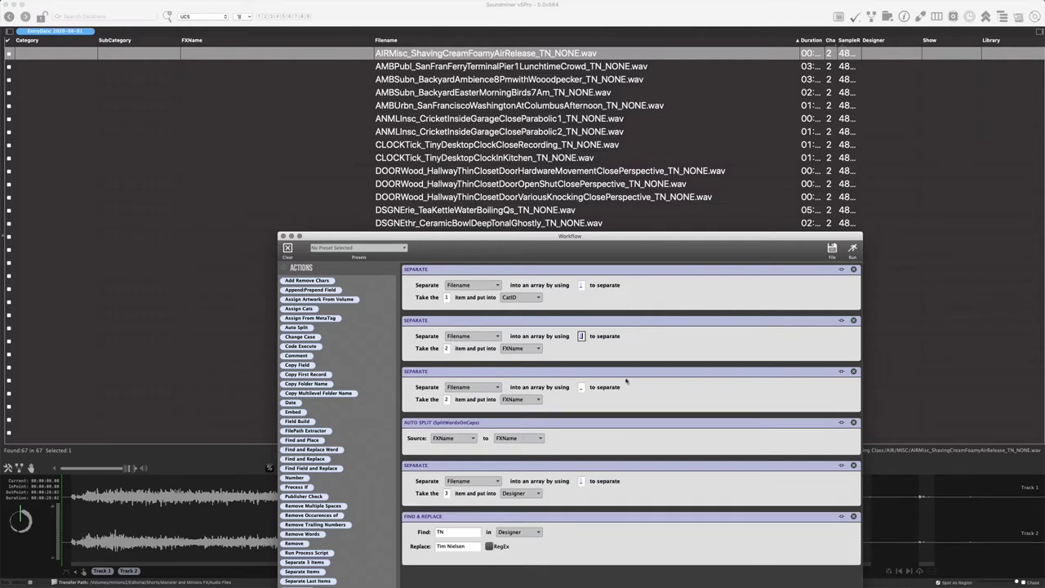
{"action": "left_click_drag", "start_coordinate": [607, 321], "coordinate": [584, 572]}
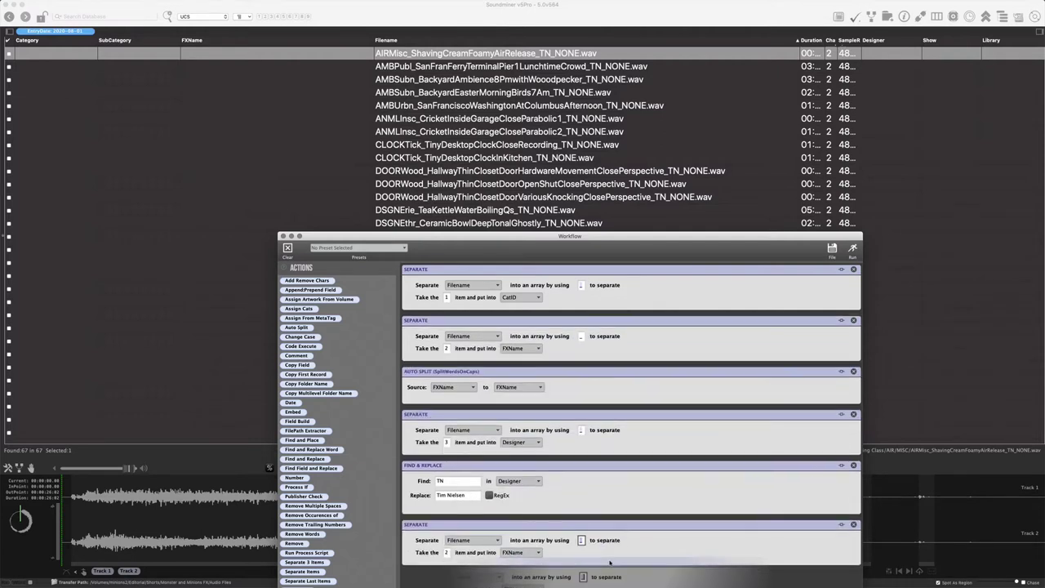
{"action": "left_click", "coordinate": [447, 552]}
{"action": "type", "text": "4"}
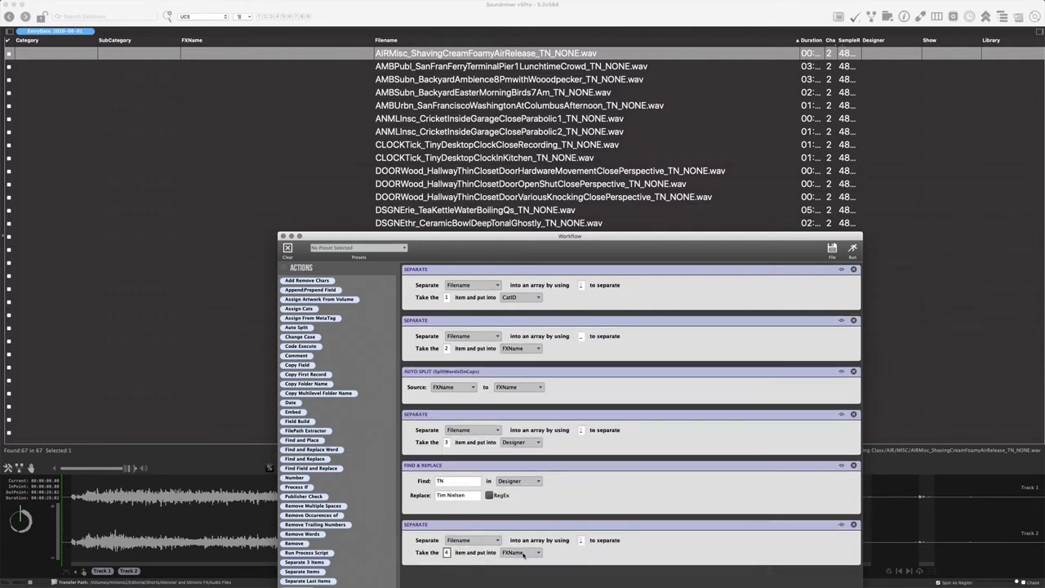
{"action": "left_click", "coordinate": [525, 553]}
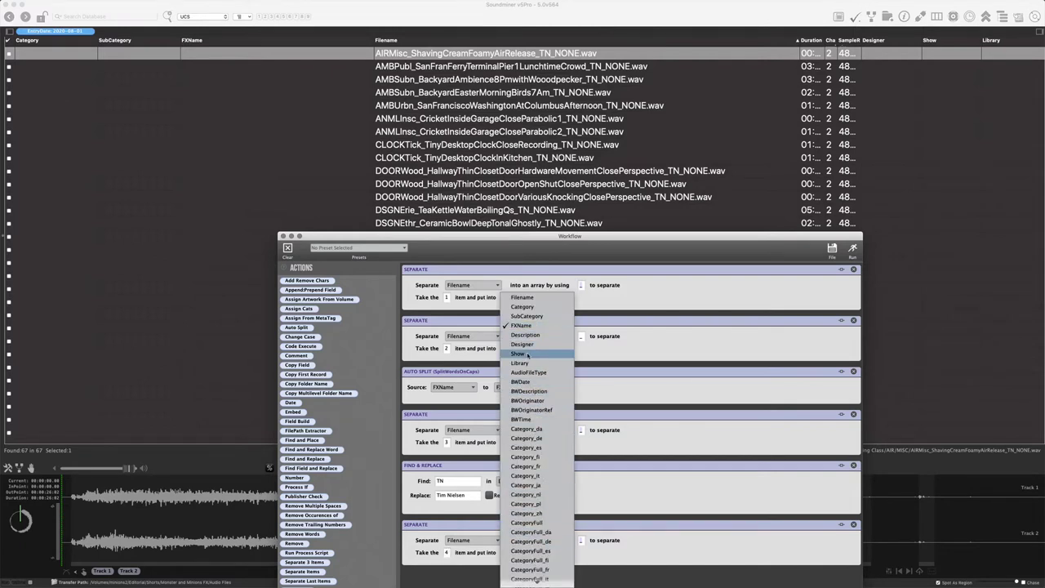
{"action": "left_click", "coordinate": [520, 353]}
Step: Select all files in the list and run the workflow on them
{"action": "left_click_drag", "start_coordinate": [503, 236], "coordinate": [501, 236]}
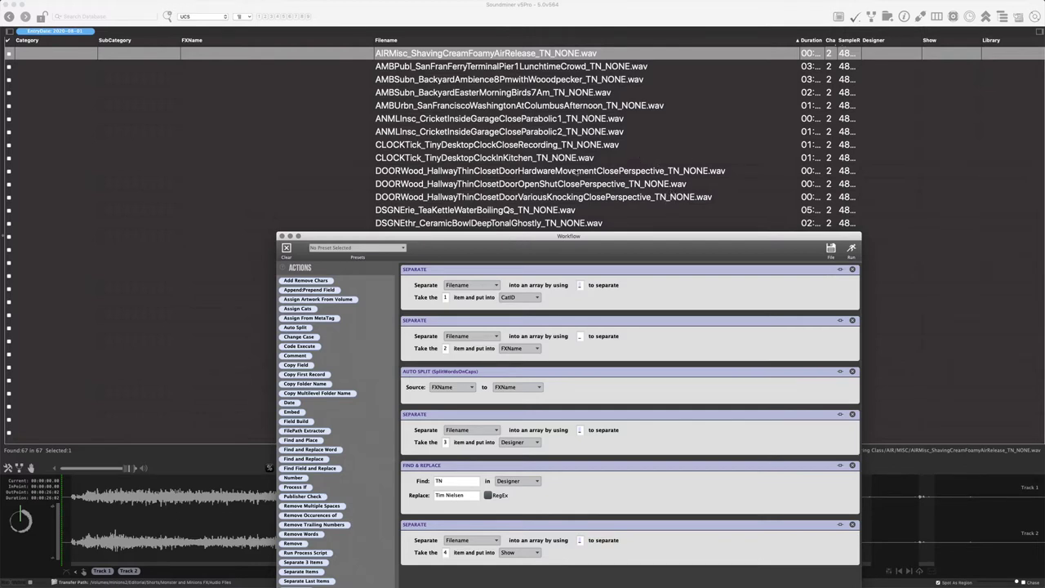
{"action": "left_click_drag", "start_coordinate": [431, 239], "coordinate": [462, 252]}
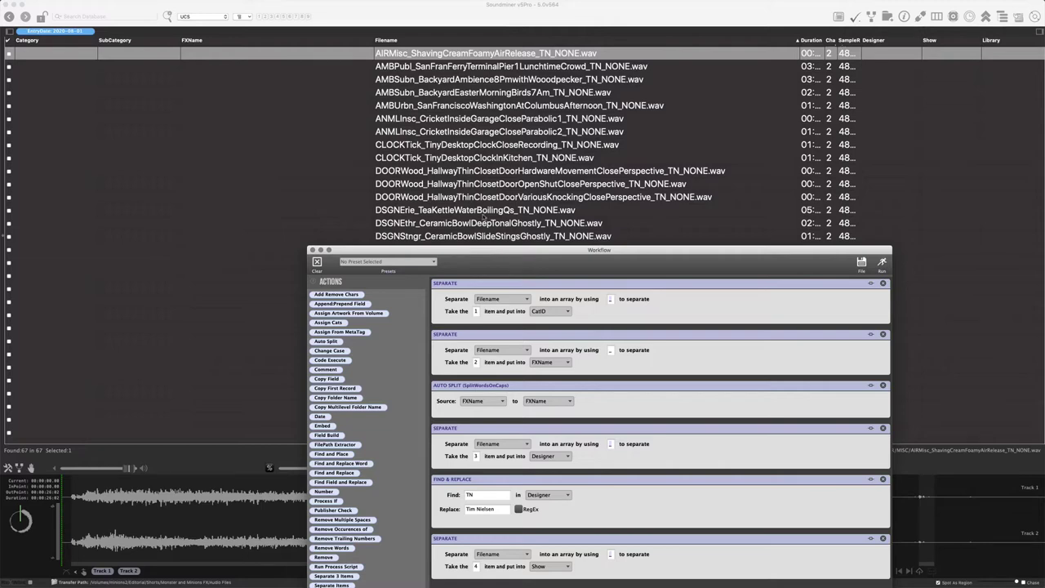
{"action": "scroll", "coordinate": [476, 197], "scroll_direction": "down", "scroll_amount": 15}
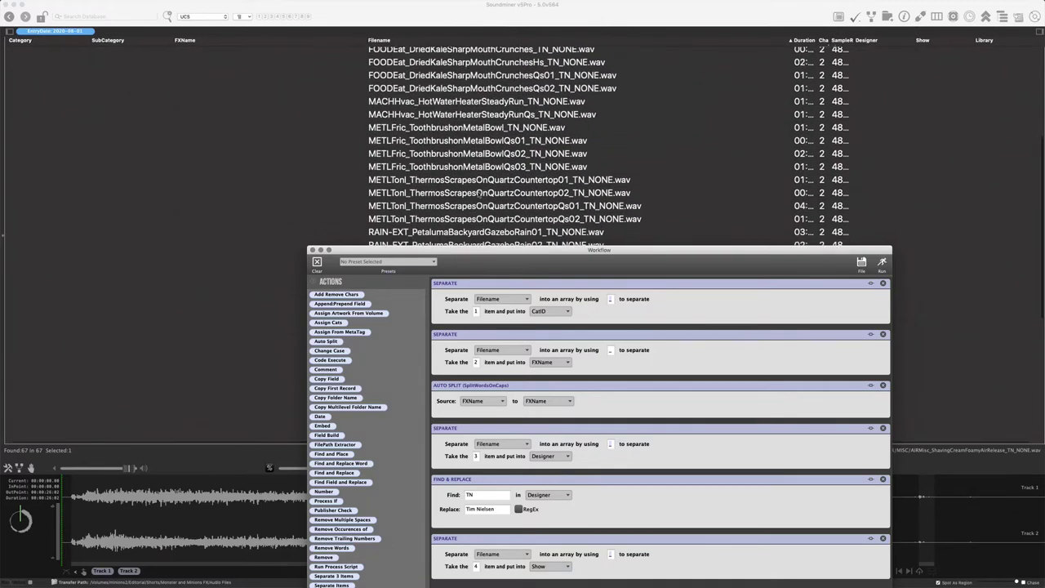
{"action": "scroll", "coordinate": [479, 194], "scroll_direction": "right", "scroll_amount": 1}
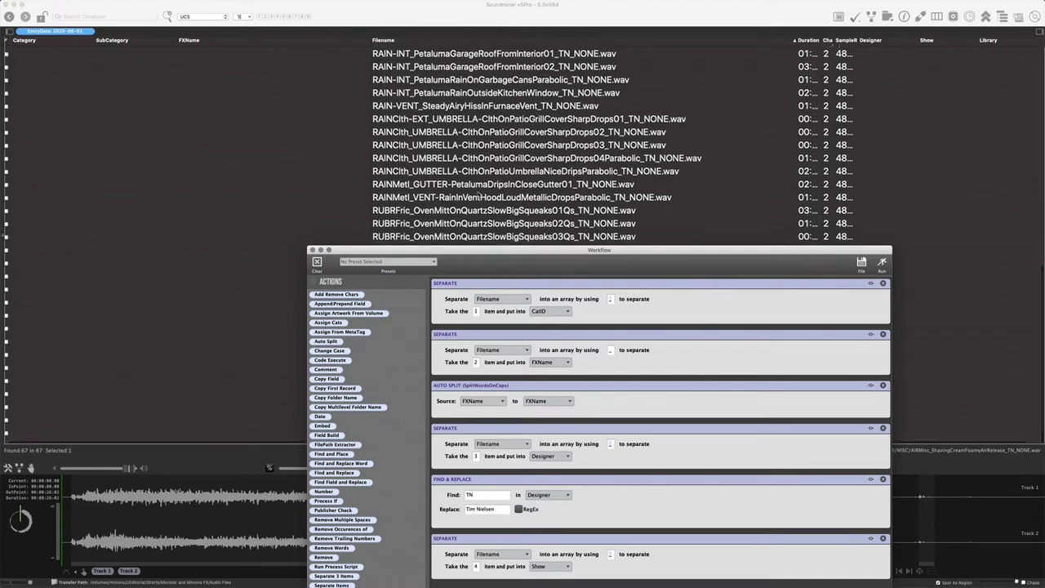
{"action": "scroll", "coordinate": [480, 197], "scroll_direction": "up", "scroll_amount": 15}
{"action": "scroll", "coordinate": [480, 196], "scroll_direction": "left", "scroll_amount": 1}
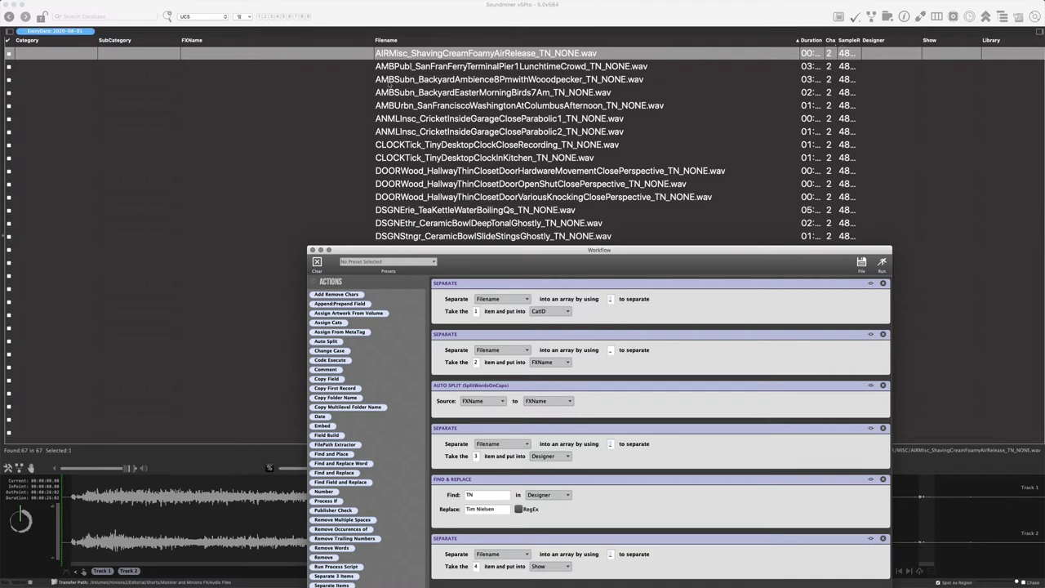
{"action": "left_click", "coordinate": [466, 137]}
{"action": "key", "text": "super+a"}
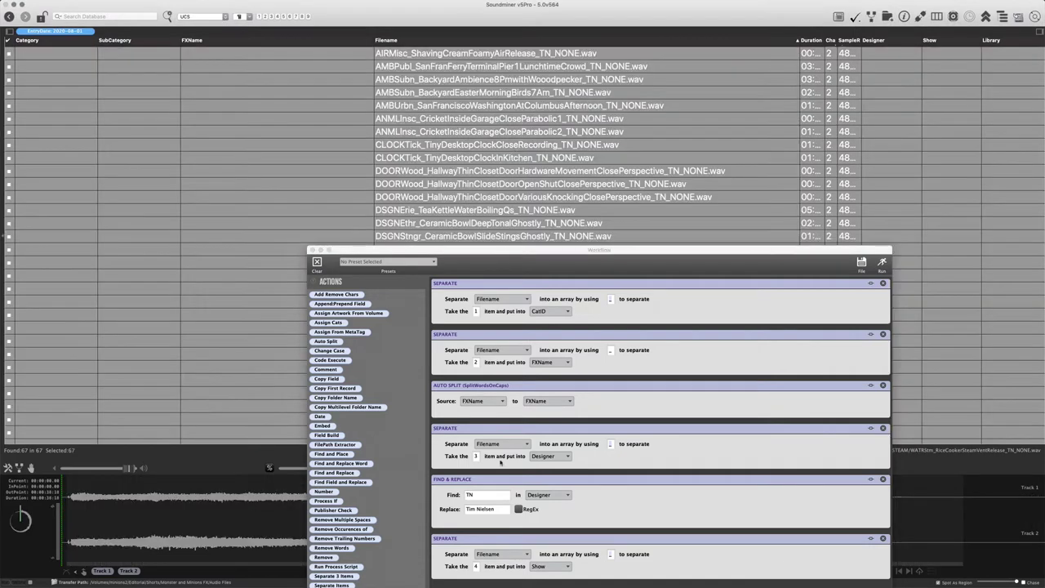
{"action": "left_click_drag", "start_coordinate": [476, 255], "coordinate": [550, 134]}
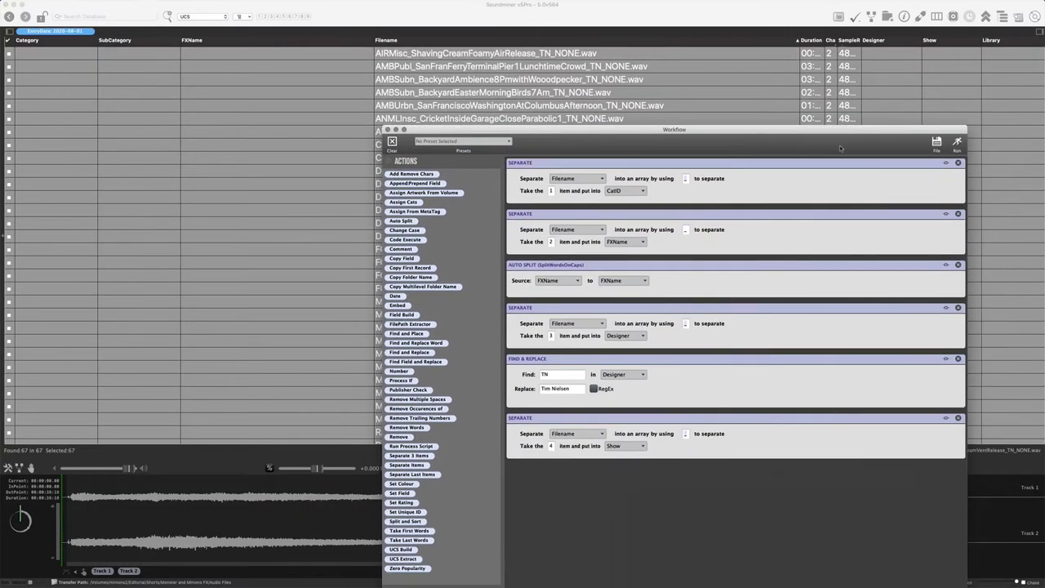
{"action": "left_click", "coordinate": [957, 144]}
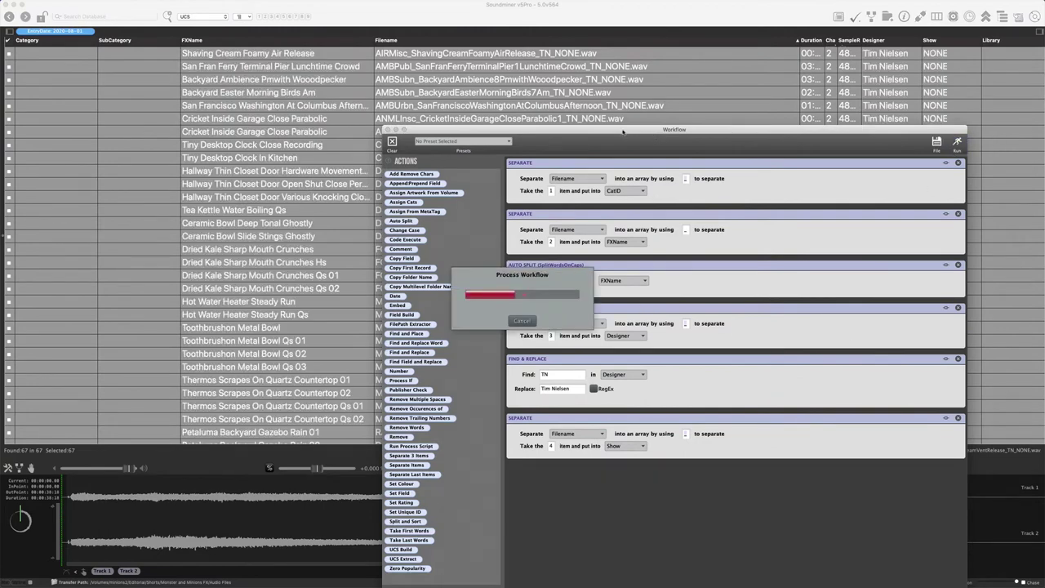
Step: Show the CatID column in the file list and place it between Category and SubCategory
{"action": "left_click_drag", "start_coordinate": [623, 131], "coordinate": [637, 253]}
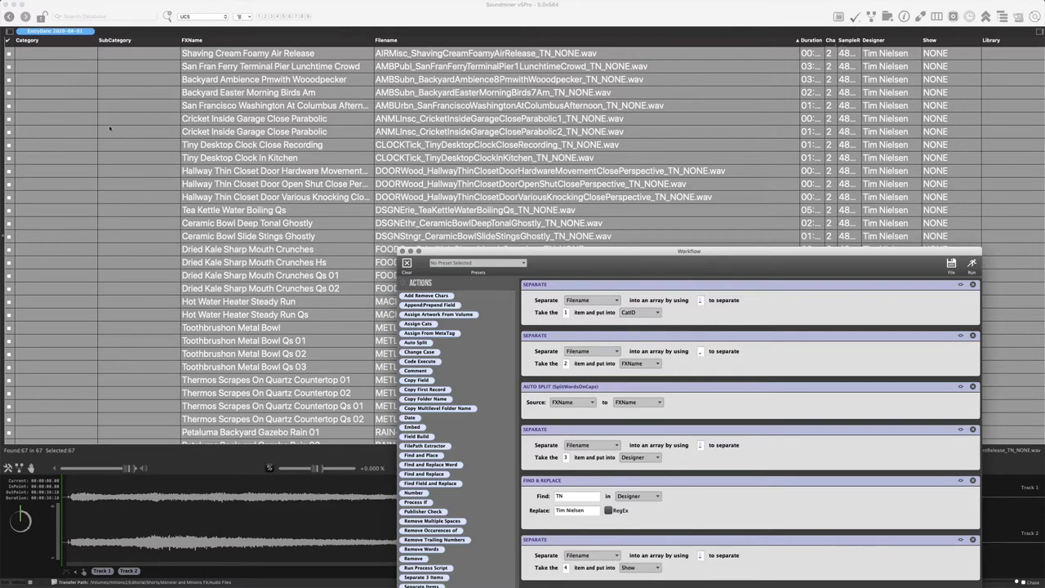
{"action": "left_click", "coordinate": [241, 17]}
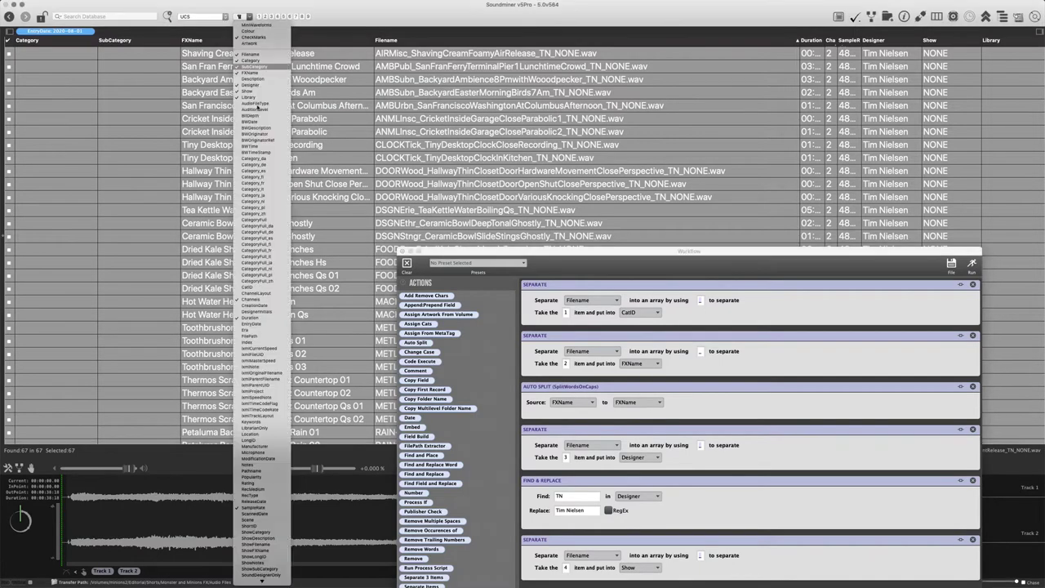
{"action": "left_click", "coordinate": [248, 287]}
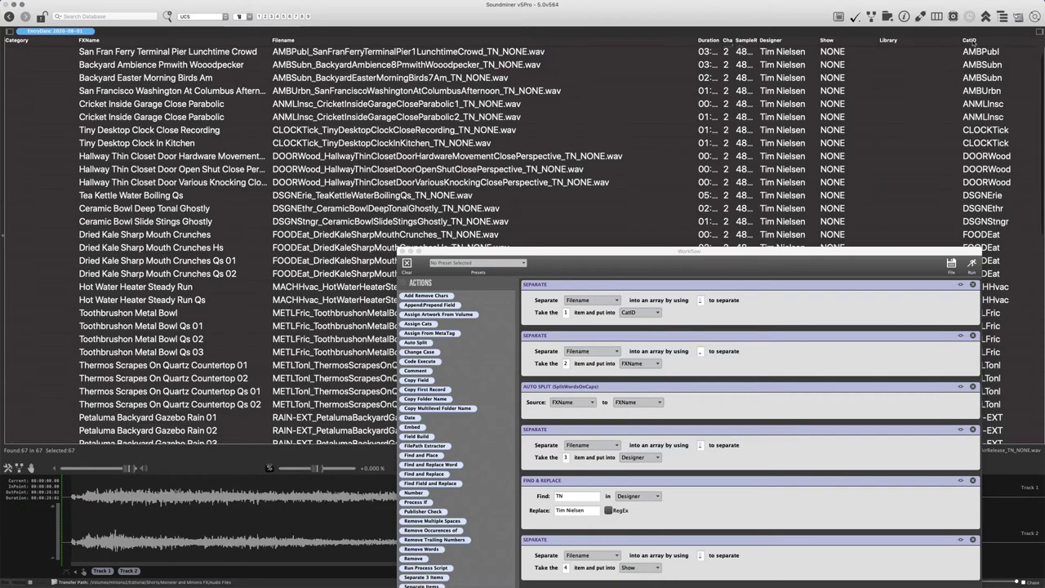
{"action": "left_click_drag", "start_coordinate": [970, 41], "coordinate": [59, 41]}
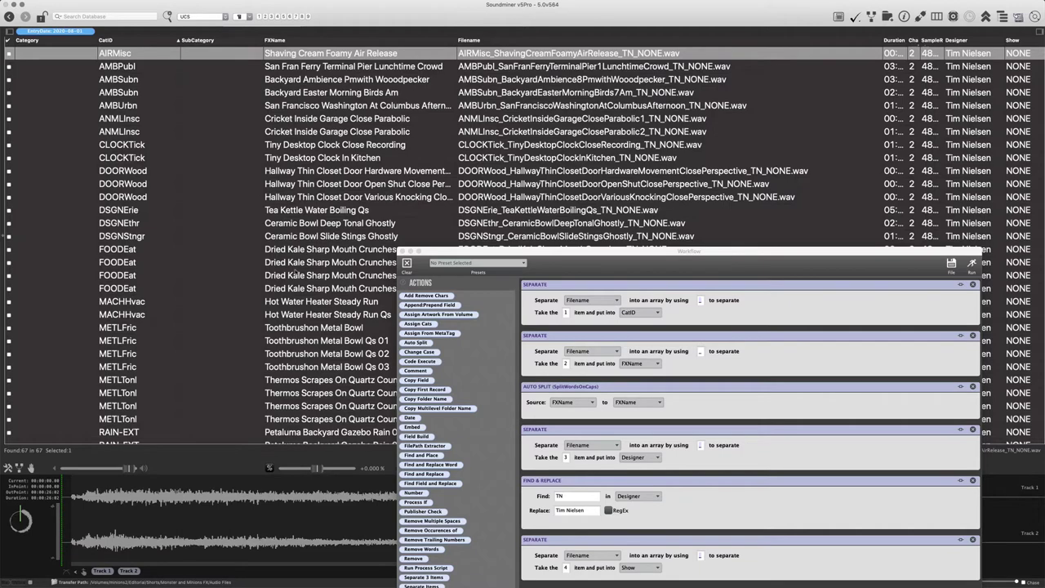
{"action": "scroll", "coordinate": [334, 138], "scroll_direction": "down", "scroll_amount": 5}
{"action": "scroll", "coordinate": [331, 154], "scroll_direction": "up", "scroll_amount": 10}
{"action": "scroll", "coordinate": [330, 155], "scroll_direction": "right", "scroll_amount": 3}
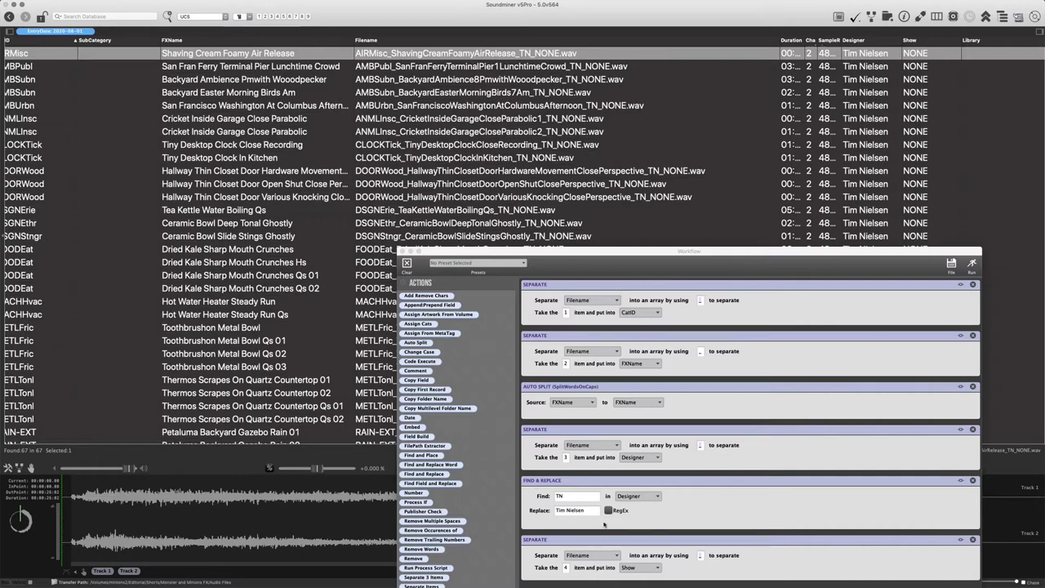
{"action": "scroll", "coordinate": [549, 107], "scroll_direction": "left", "scroll_amount": 3}
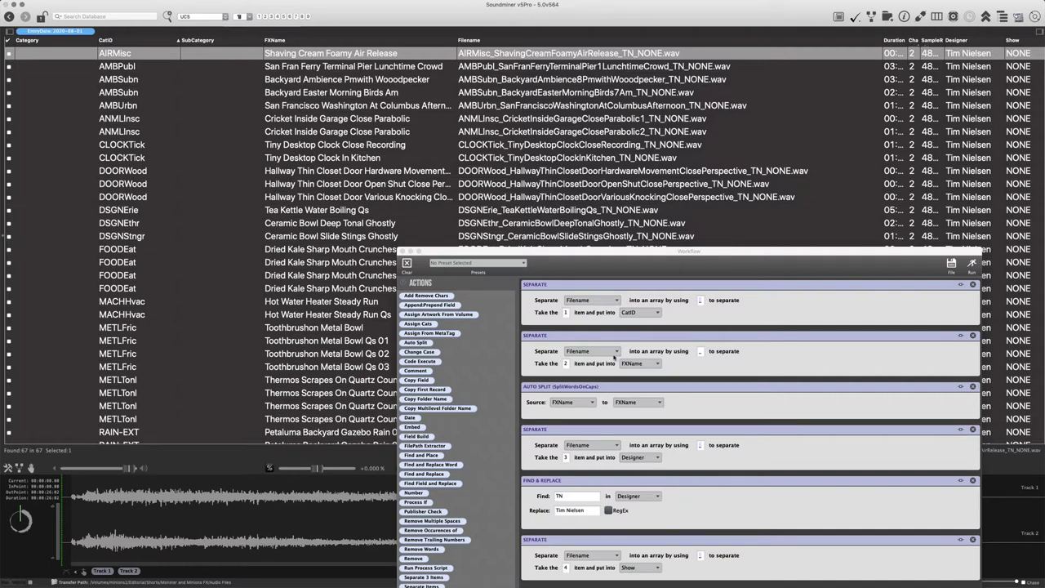
Step: Add a Run Process Script action at the end of the workflow and set its script to AutoExpand CatID
{"action": "left_click_drag", "start_coordinate": [594, 254], "coordinate": [597, 129]}
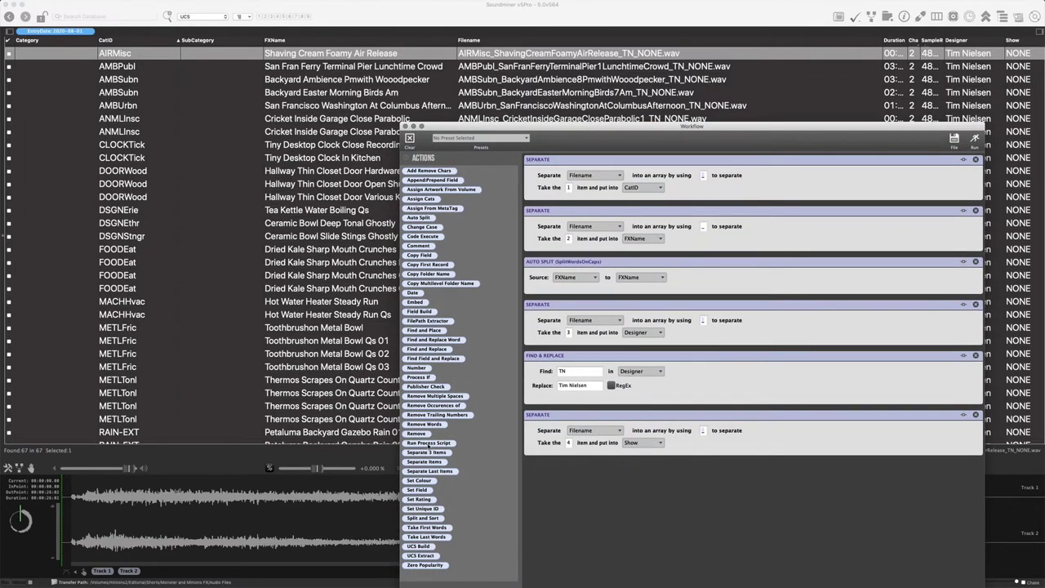
{"action": "left_click_drag", "start_coordinate": [425, 446], "coordinate": [593, 485]}
{"action": "left_click", "coordinate": [601, 487]}
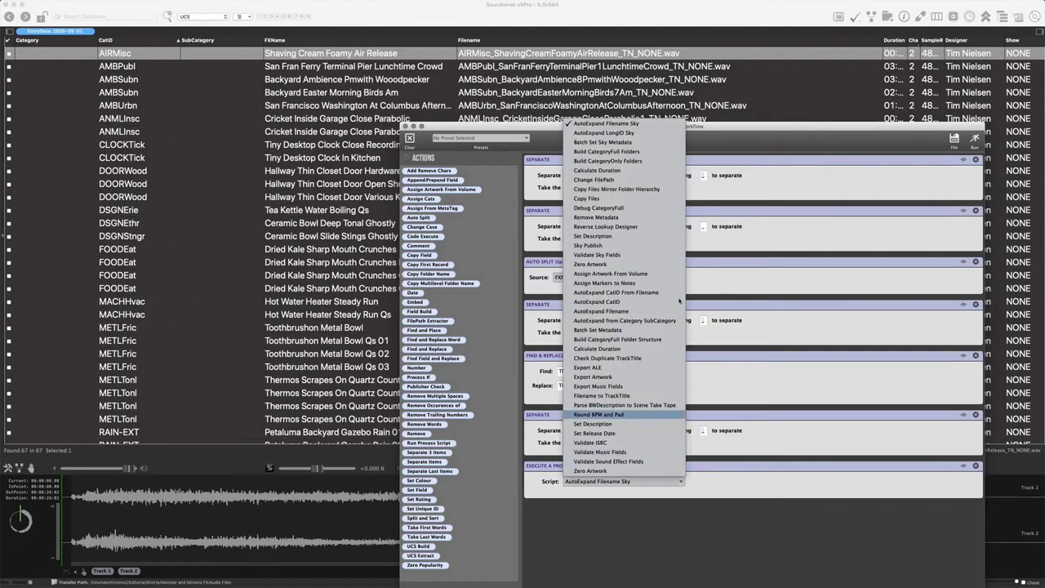
{"action": "left_click", "coordinate": [707, 141]}
{"action": "left_click", "coordinate": [576, 482]}
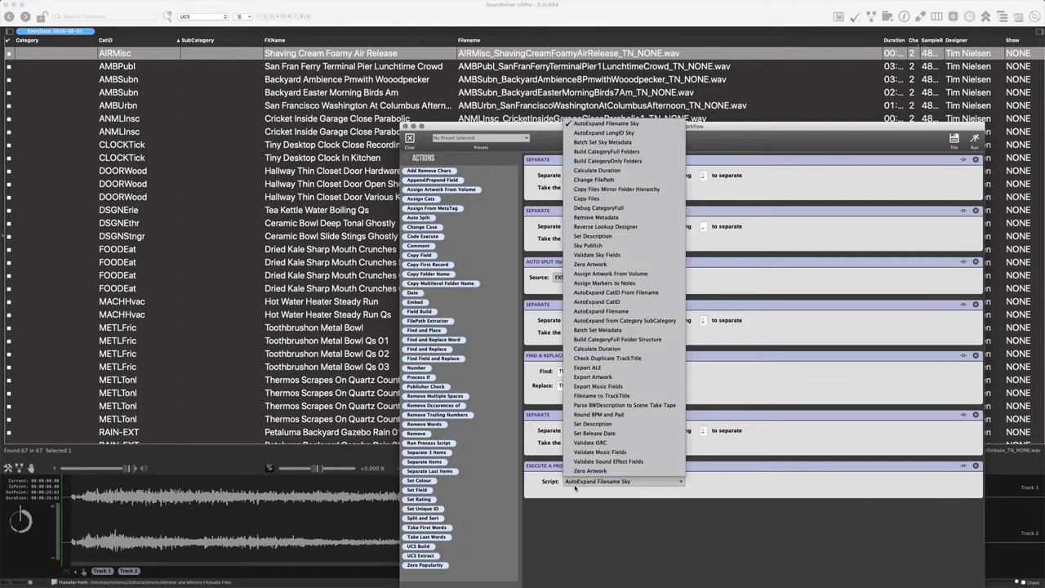
{"action": "left_click", "coordinate": [619, 302]}
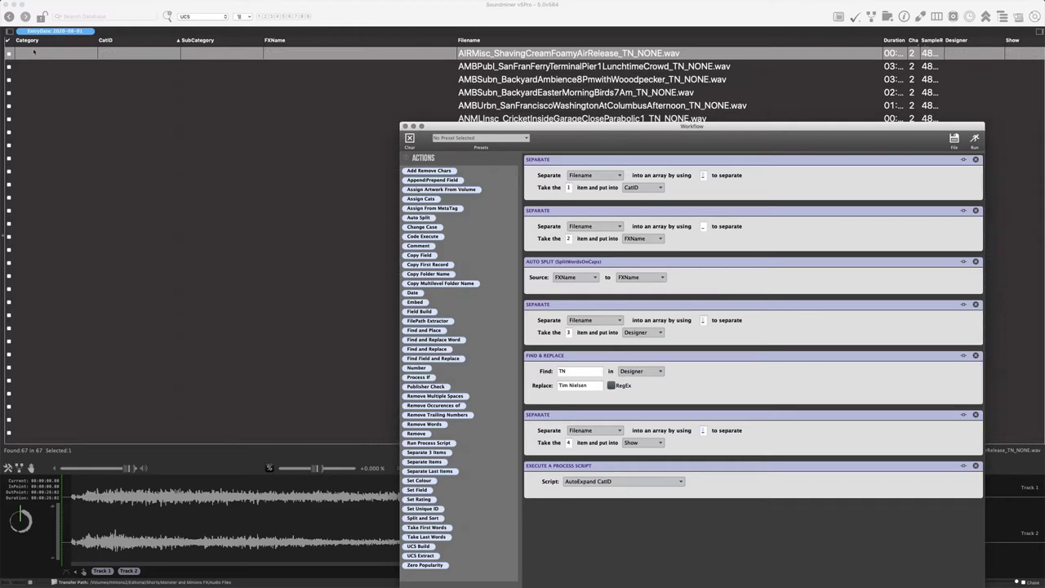
Step: Reorder the list columns so CatID comes before Category, directly after the check mark column
{"action": "left_click", "coordinate": [120, 45]}
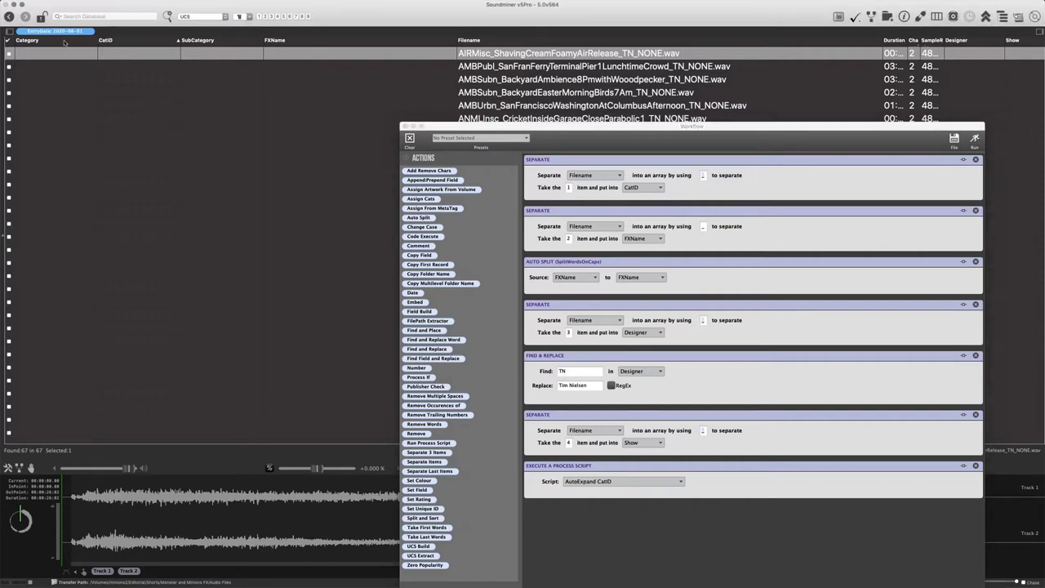
{"action": "left_click_drag", "start_coordinate": [37, 43], "coordinate": [102, 41]}
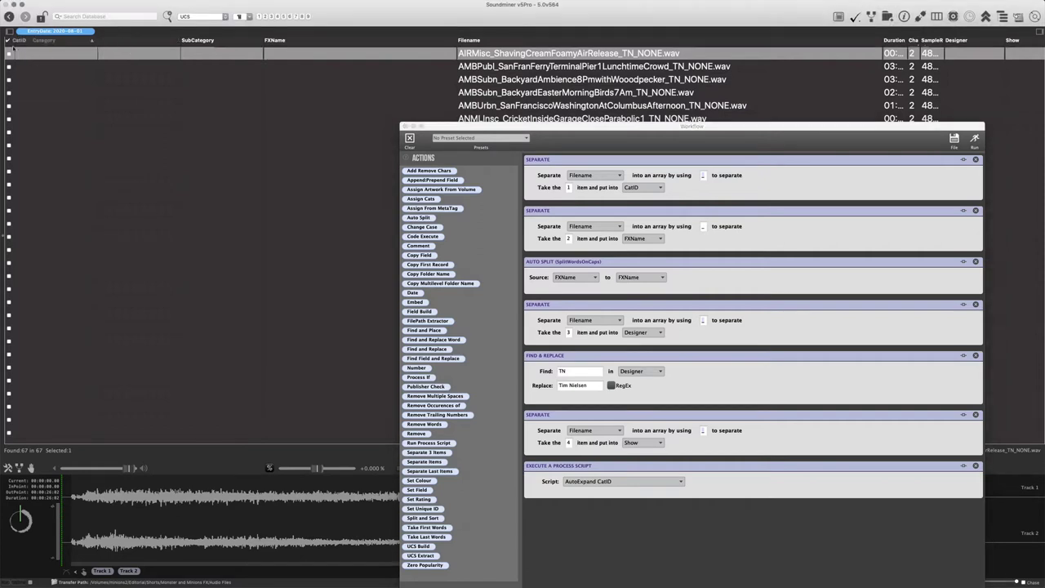
{"action": "left_click", "coordinate": [91, 31]}
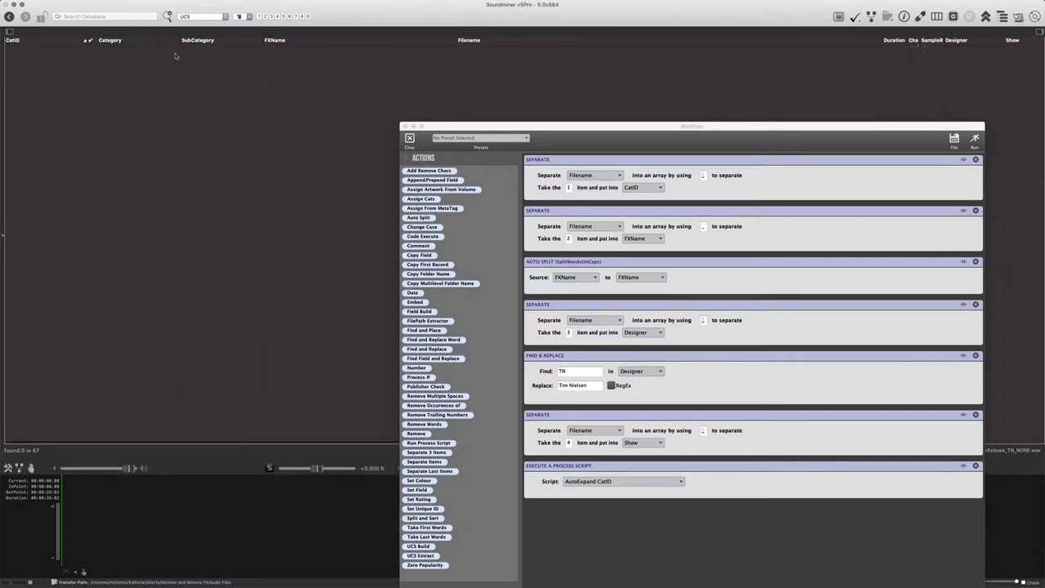
{"action": "left_click_drag", "start_coordinate": [90, 40], "coordinate": [8, 41]}
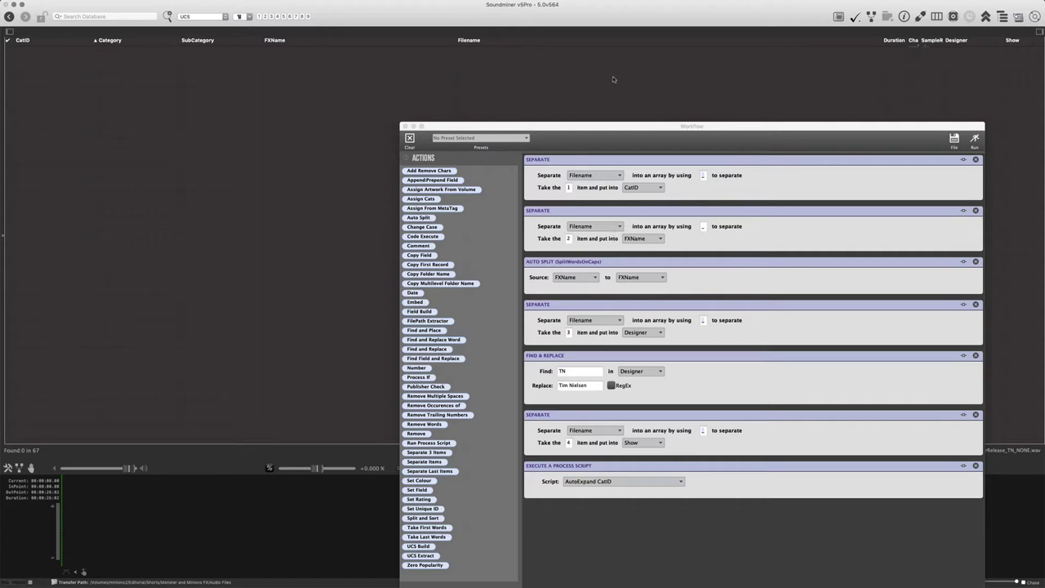
Step: Select all files and run the workflow including the AutoExpand CatID script on them
{"action": "key", "text": "super+a"}
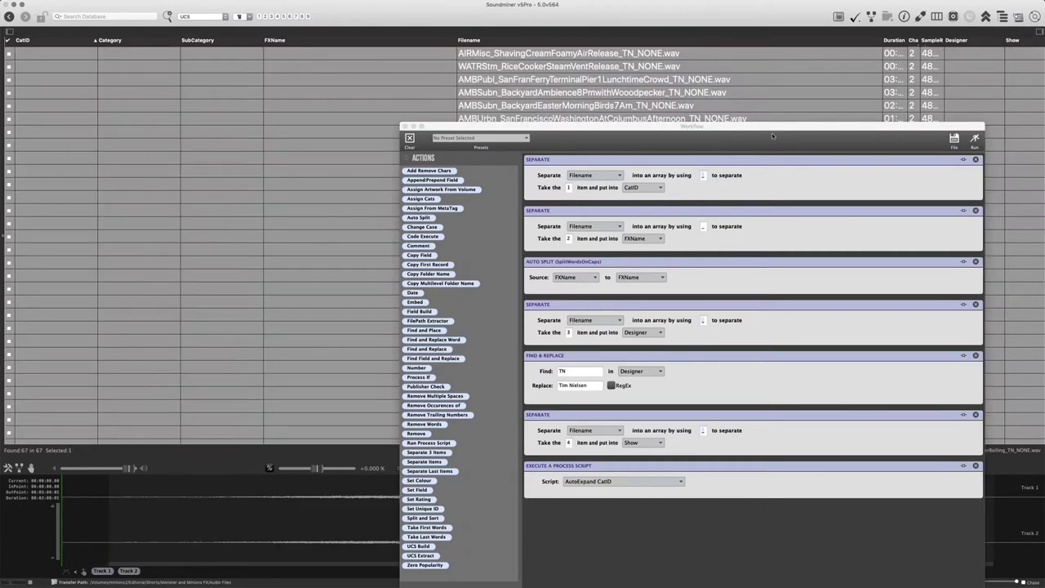
{"action": "left_click", "coordinate": [975, 141]}
{"action": "left_click", "coordinate": [974, 139]}
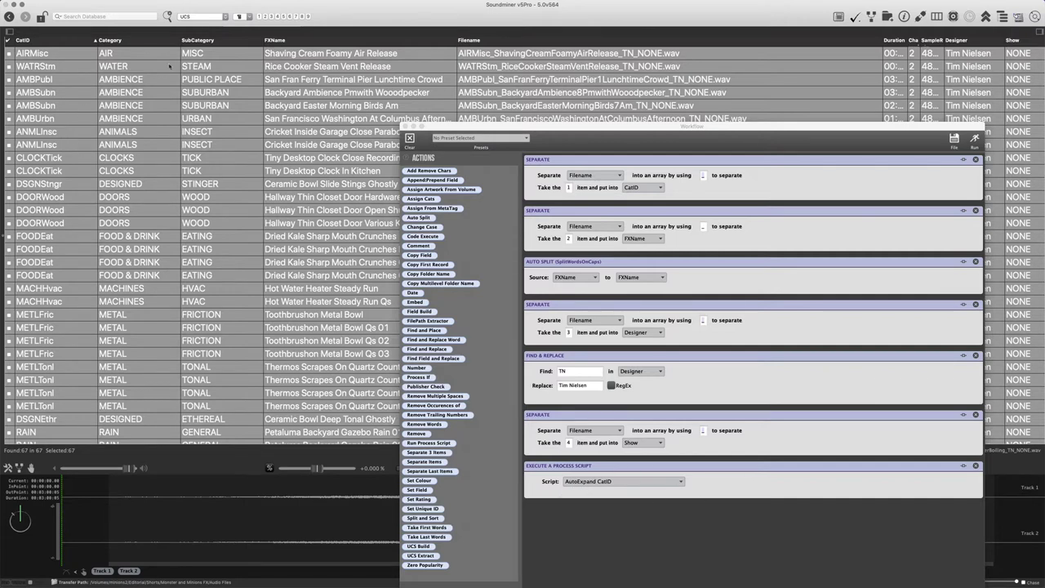
Step: Bypass the Execute a Process Script action and run the workflow on all the files
{"action": "mouse_move", "coordinate": [436, 14]}
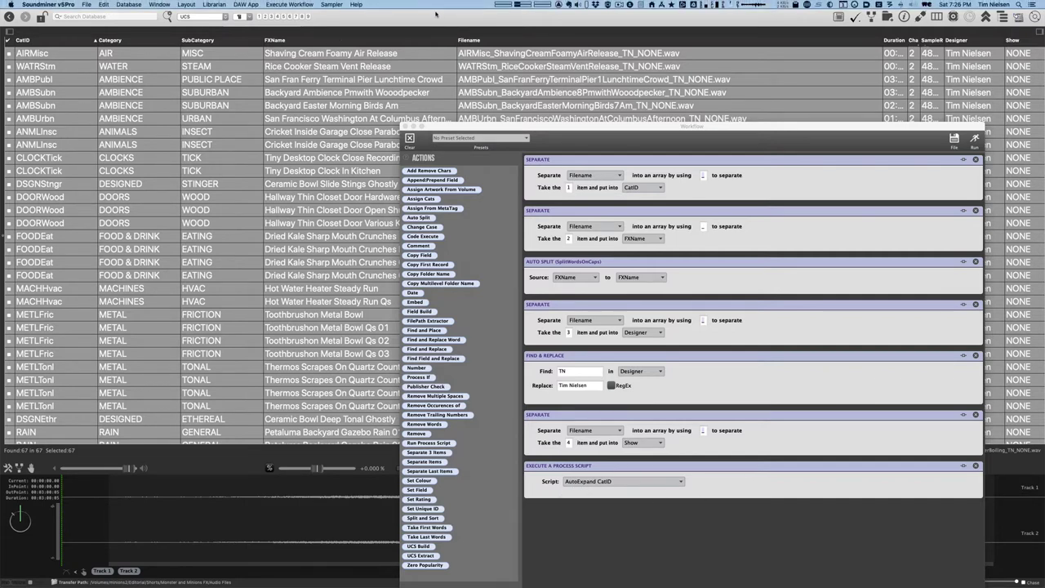
{"action": "key", "text": "super+c"}
{"action": "left_click", "coordinate": [964, 467]}
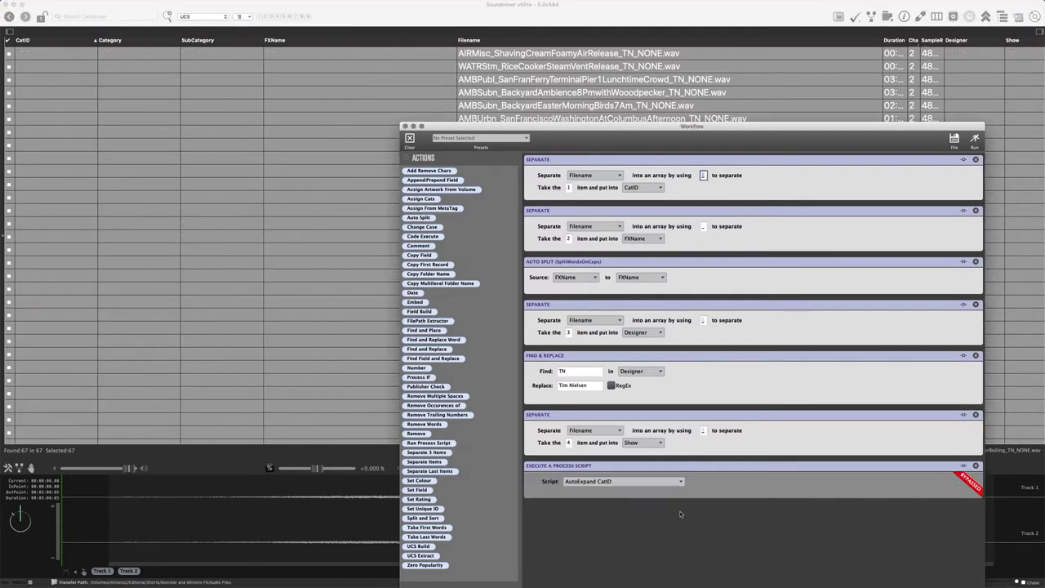
{"action": "left_click", "coordinate": [973, 141]}
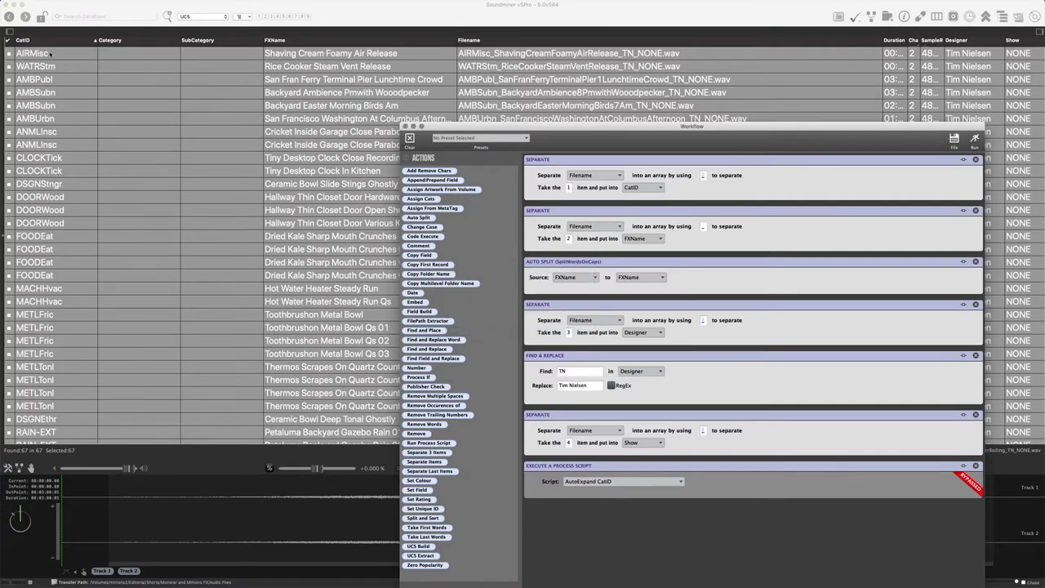
Step: Run the AutoExpand CatID metadata script directly on the selected files to fill Category and SubCategory
{"action": "right_click", "coordinate": [49, 52]}
{"action": "mouse_move", "coordinate": [72, 108]}
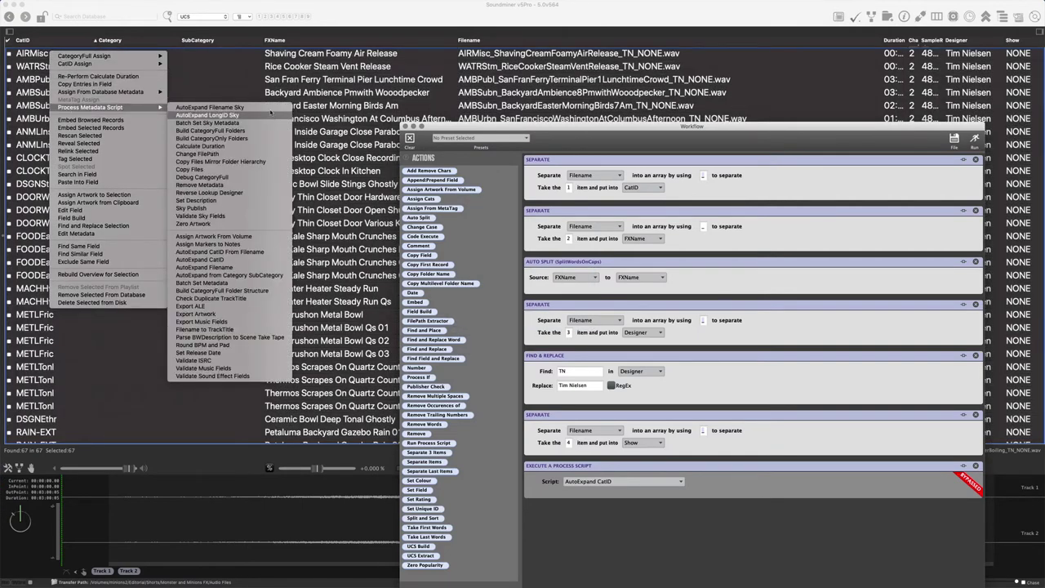
{"action": "left_click", "coordinate": [245, 275]}
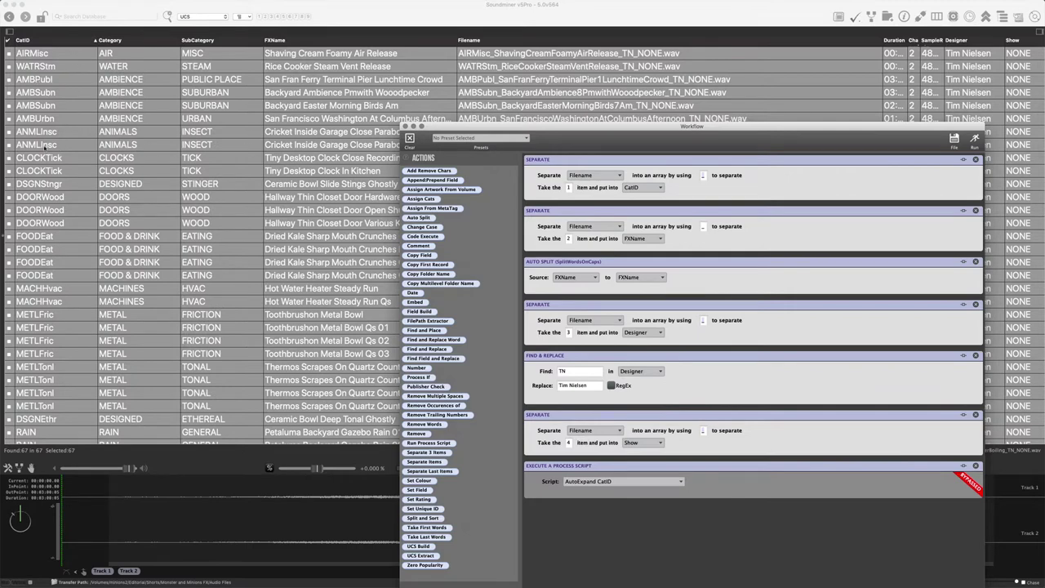
{"action": "left_click", "coordinate": [36, 236]}
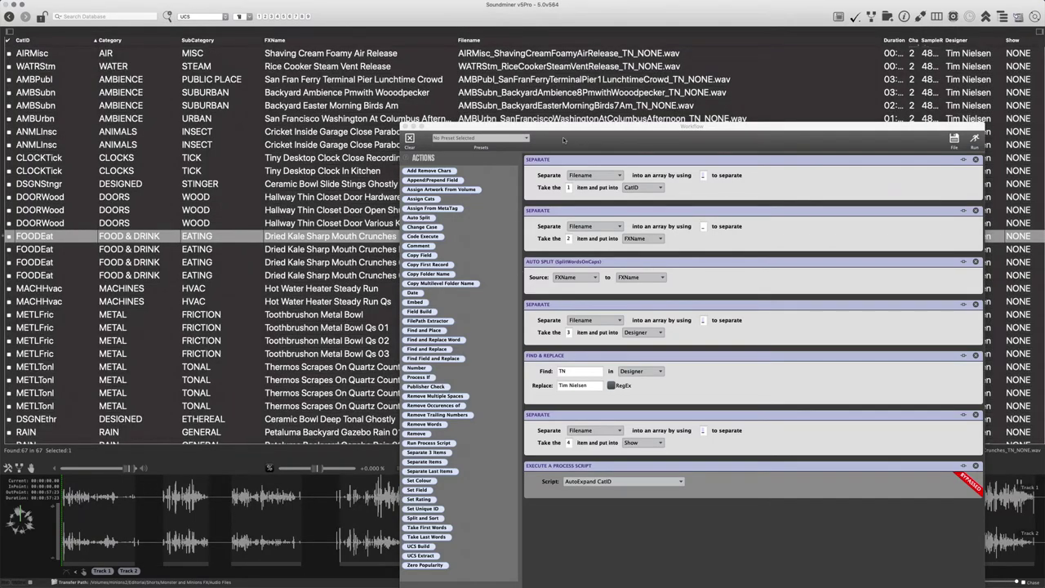
{"action": "left_click_drag", "start_coordinate": [564, 129], "coordinate": [487, 106]}
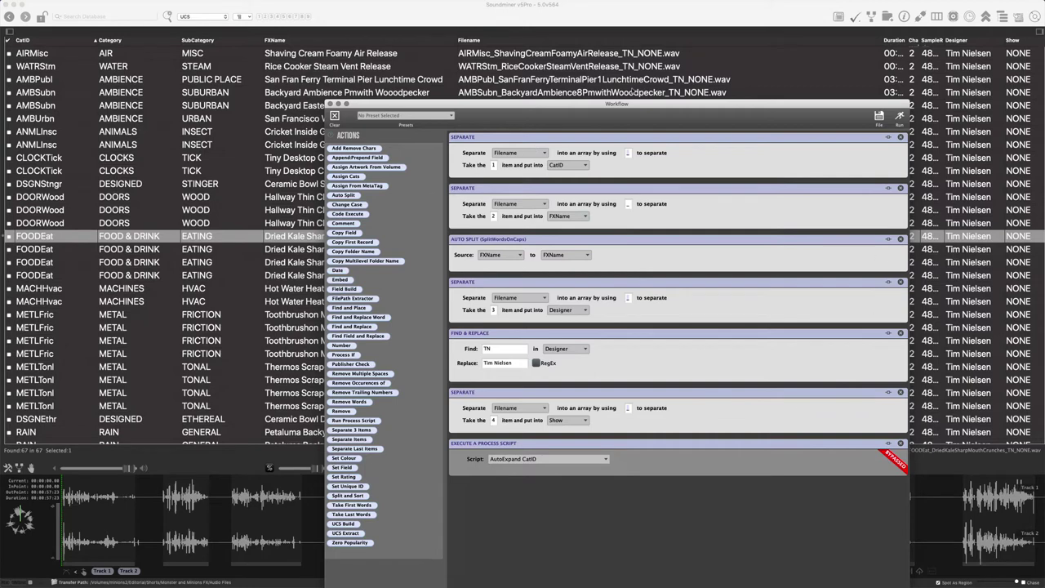
{"action": "left_click_drag", "start_coordinate": [637, 106], "coordinate": [606, 278]}
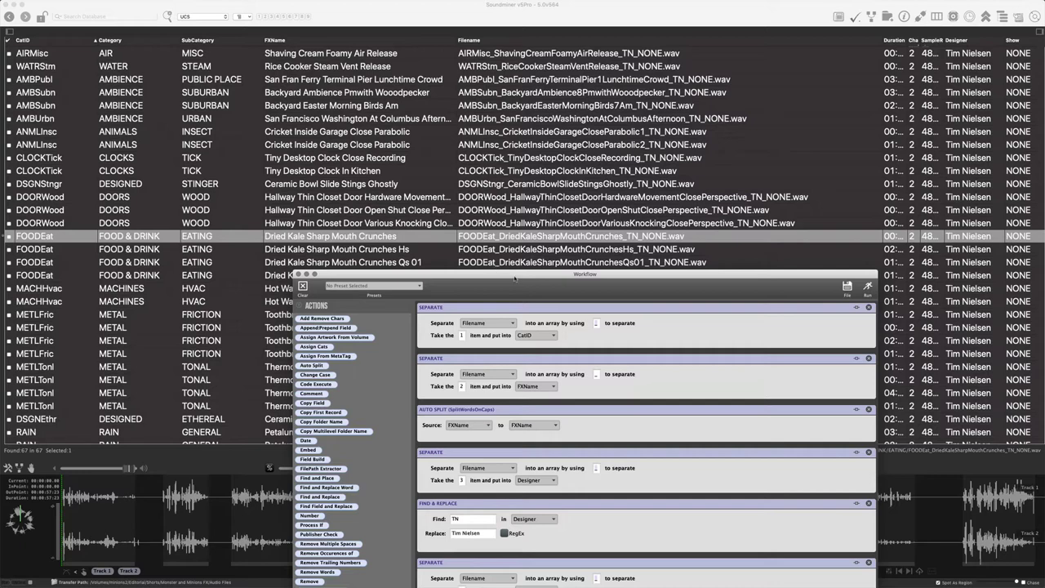
{"action": "left_click_drag", "start_coordinate": [514, 279], "coordinate": [549, 91]}
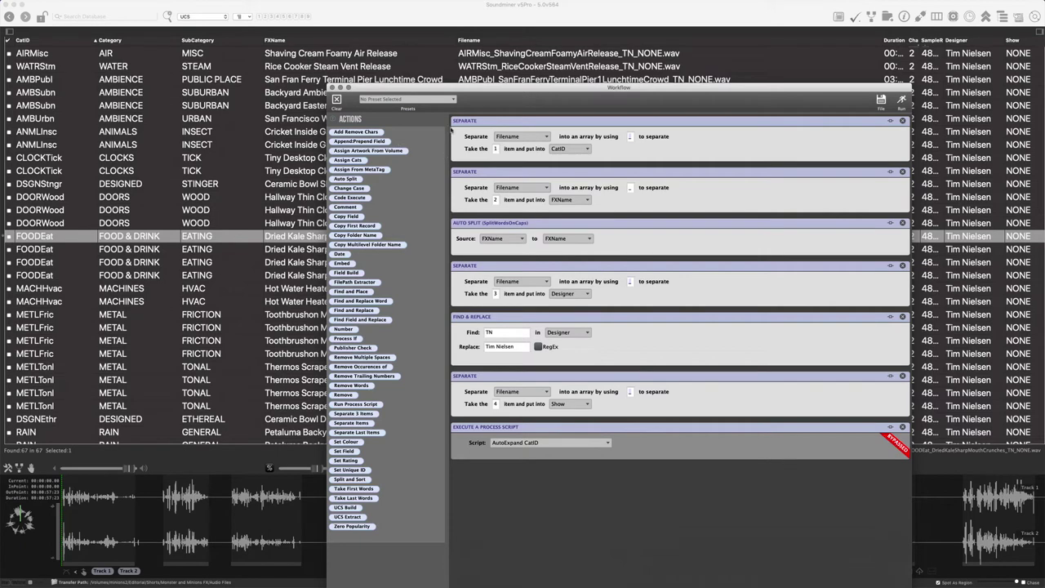
Step: Clear all actions from the workflow and load the UCS - Breakout preset
{"action": "left_click", "coordinate": [336, 100]}
{"action": "left_click", "coordinate": [406, 99]}
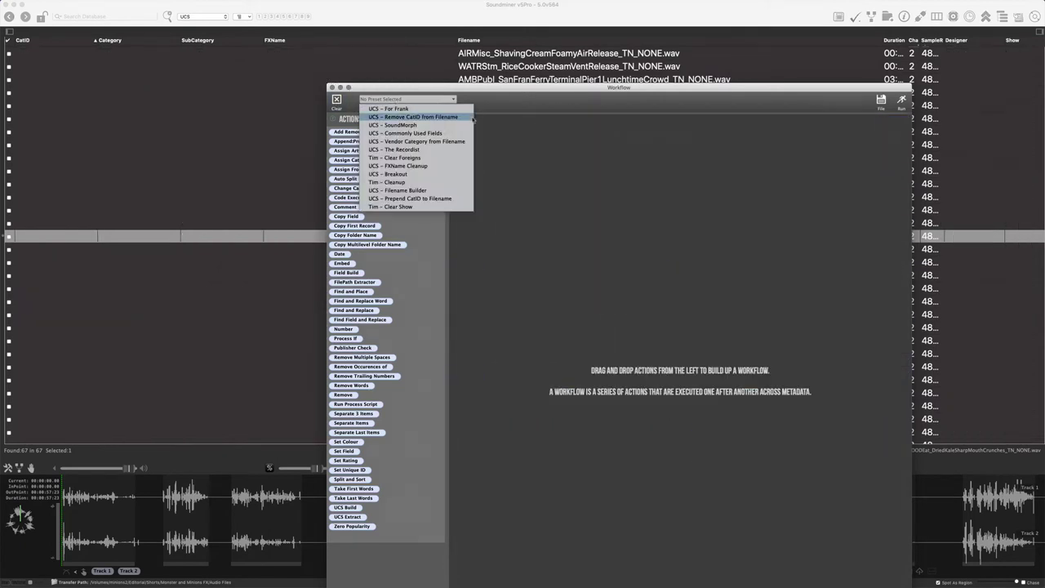
{"action": "left_click", "coordinate": [444, 175]}
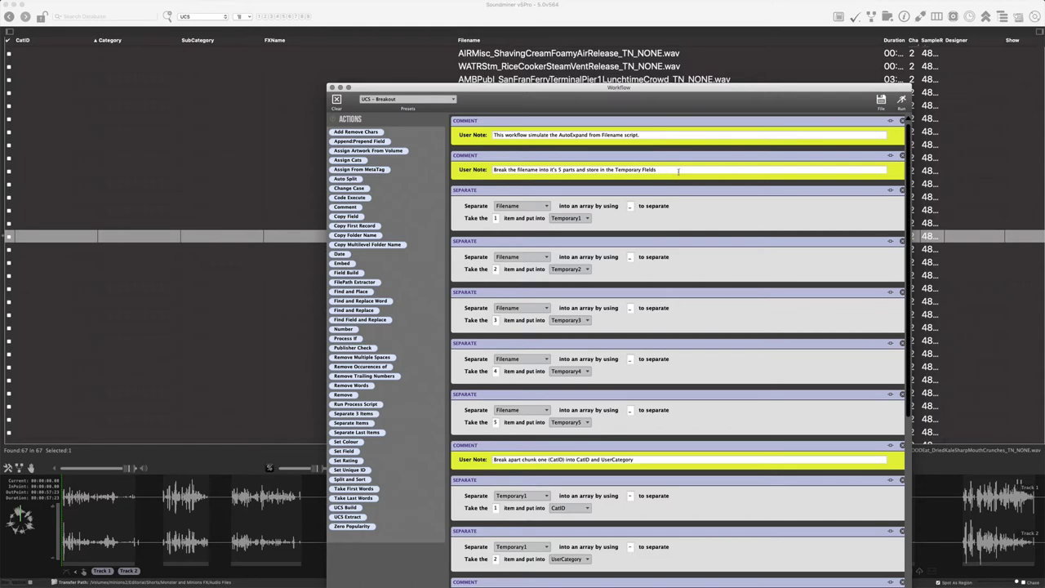
Step: Examine how the preset's actions and comments split the filename into temporary fields and copy them to metadata fields
{"action": "scroll", "coordinate": [670, 225], "scroll_direction": "down", "scroll_amount": 5}
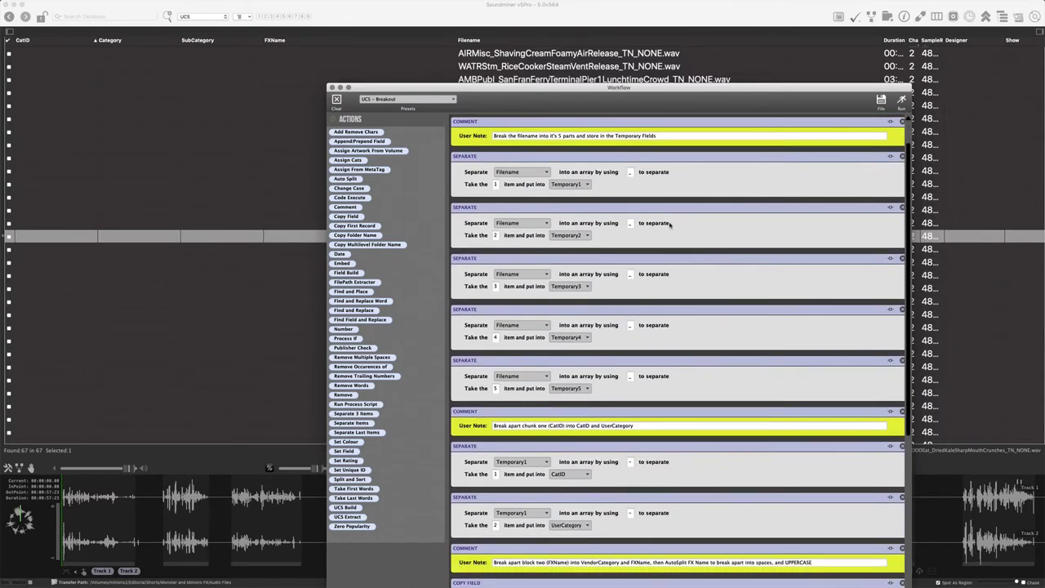
{"action": "scroll", "coordinate": [669, 225], "scroll_direction": "down", "scroll_amount": 12}
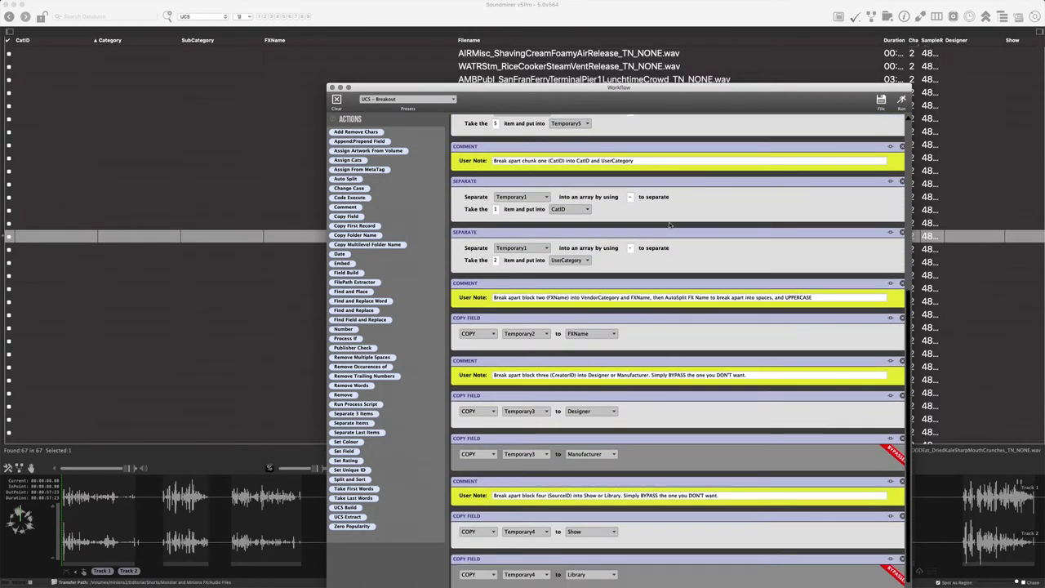
{"action": "scroll", "coordinate": [670, 224], "scroll_direction": "down", "scroll_amount": 1}
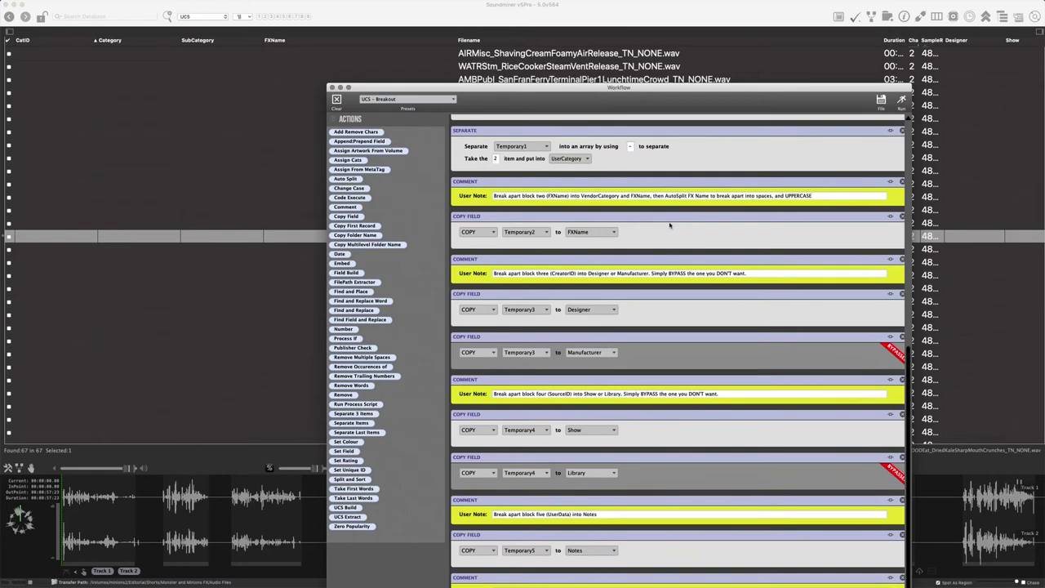
{"action": "scroll", "coordinate": [670, 225], "scroll_direction": "up", "scroll_amount": 15}
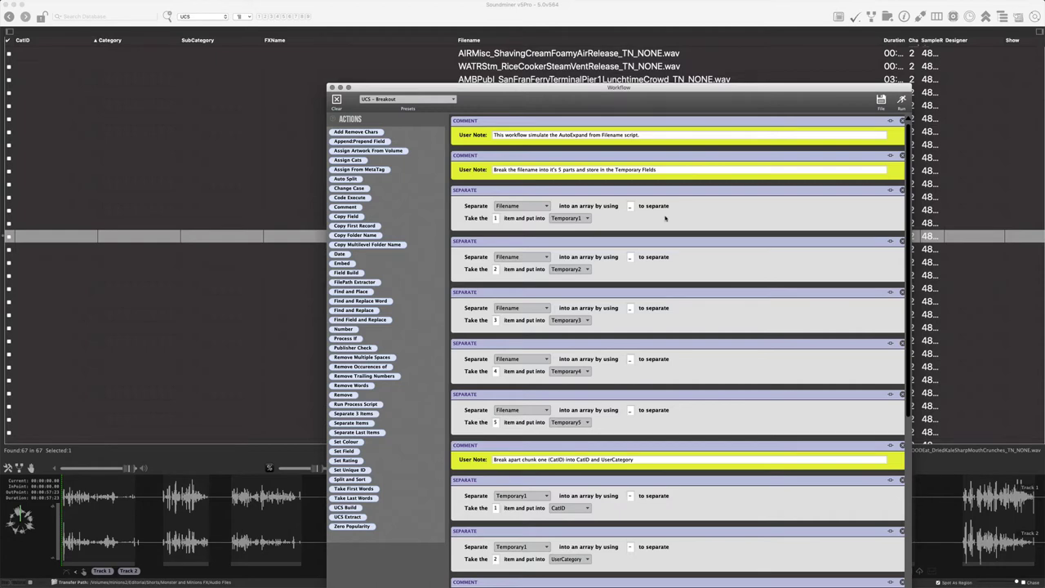
{"action": "scroll", "coordinate": [607, 255], "scroll_direction": "down", "scroll_amount": 5}
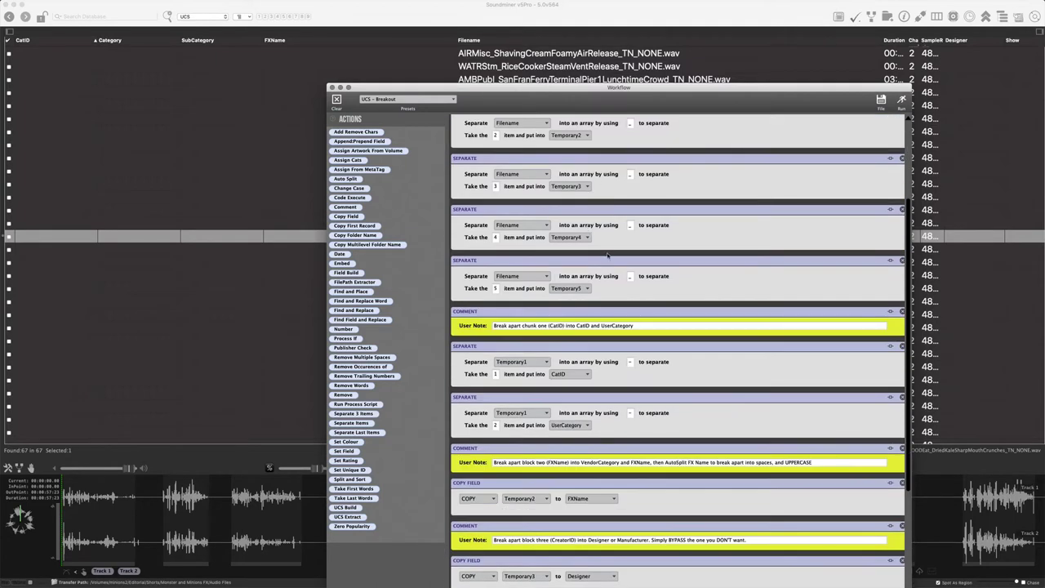
{"action": "scroll", "coordinate": [616, 321], "scroll_direction": "down", "scroll_amount": 4}
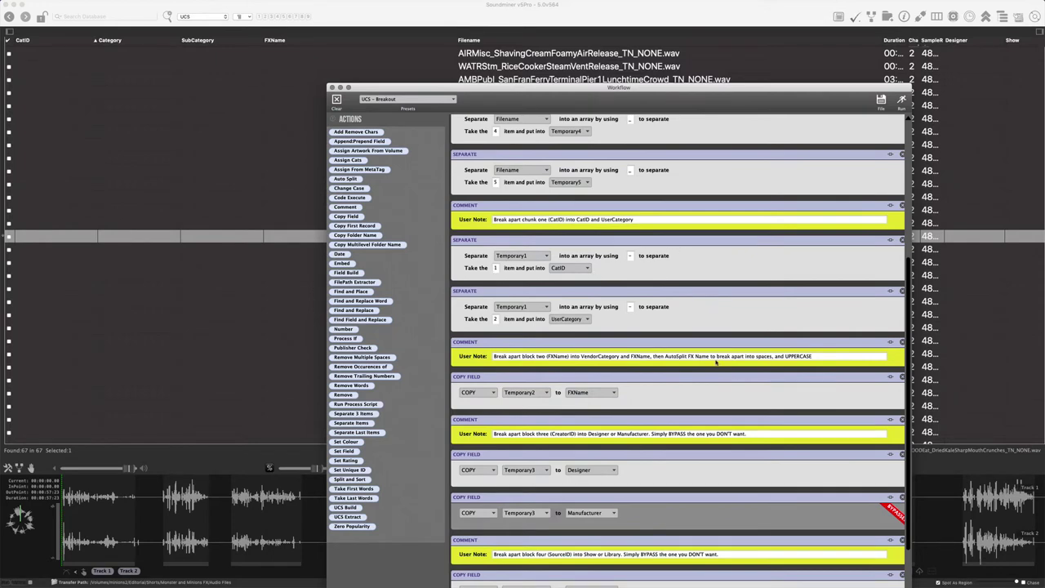
{"action": "scroll", "coordinate": [717, 362], "scroll_direction": "down", "scroll_amount": 3}
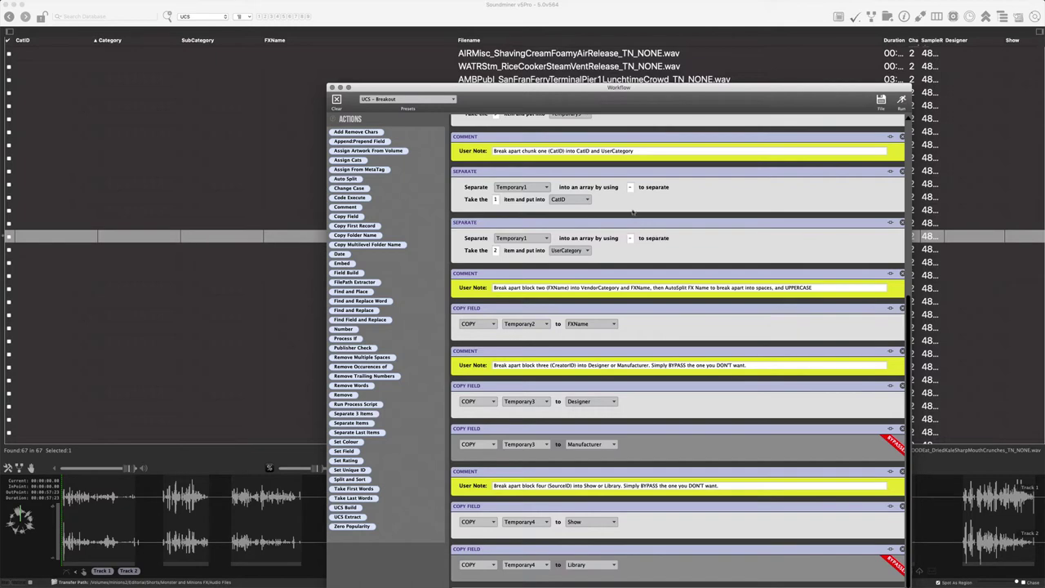
Step: Run the UCS - Breakout workflow on all the files and review the filled metadata columns
{"action": "left_click", "coordinate": [902, 101]}
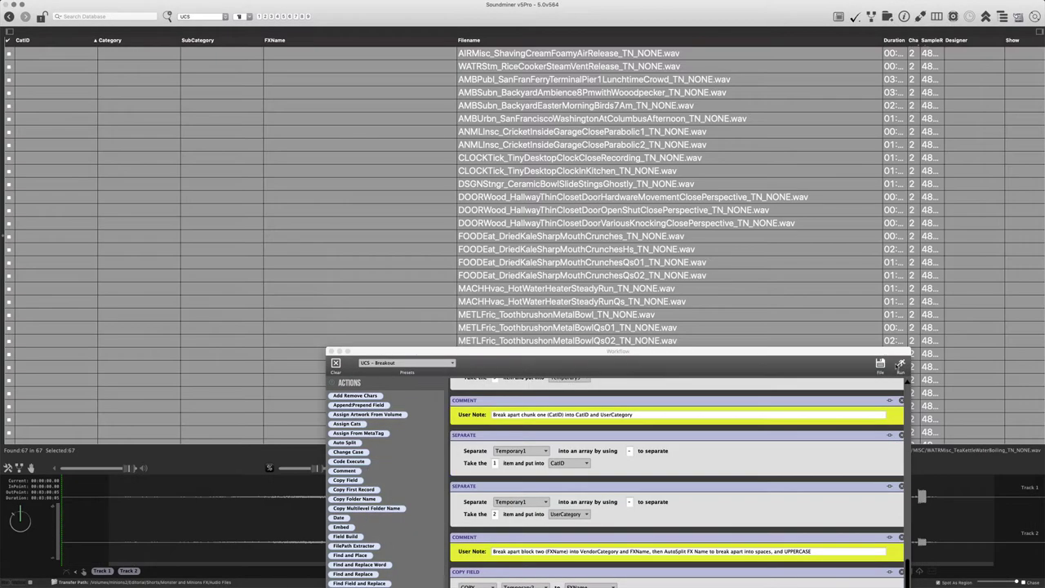
{"action": "left_click", "coordinate": [901, 365]}
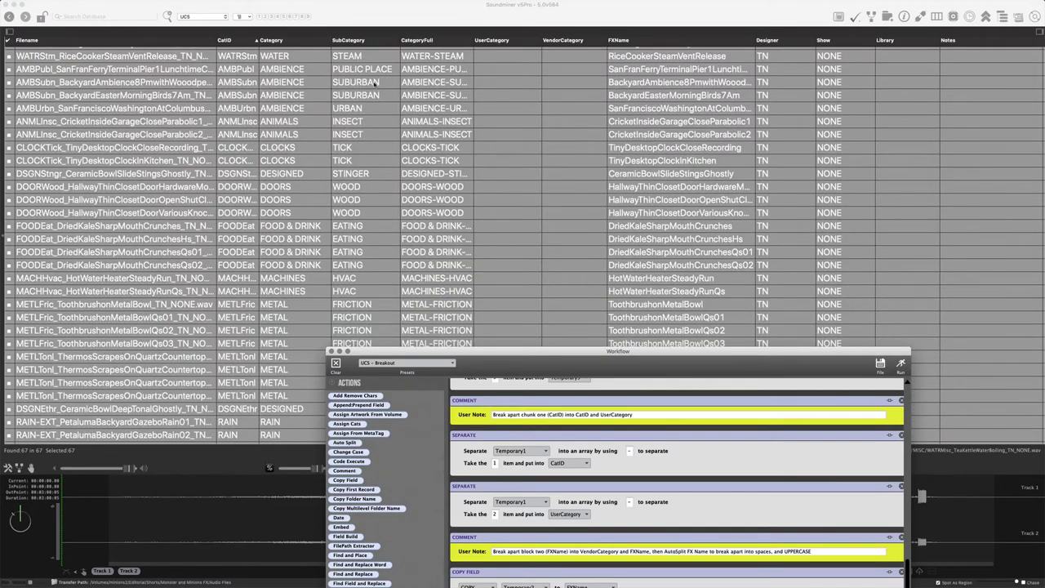
{"action": "left_click", "coordinate": [377, 74]}
{"action": "scroll", "coordinate": [441, 85], "scroll_direction": "down", "scroll_amount": 10}
{"action": "scroll", "coordinate": [505, 87], "scroll_direction": "up", "scroll_amount": 5}
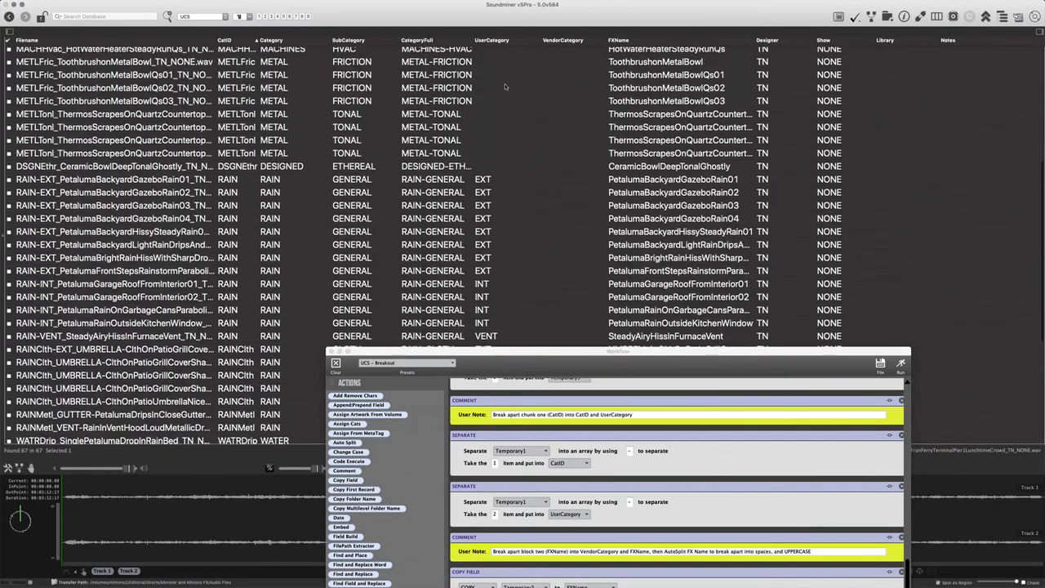
Step: Swap the bypass between the Designer and Manufacturer copy actions, and restore the original bypass setup
{"action": "key", "text": "ctrl+alt+Right"}
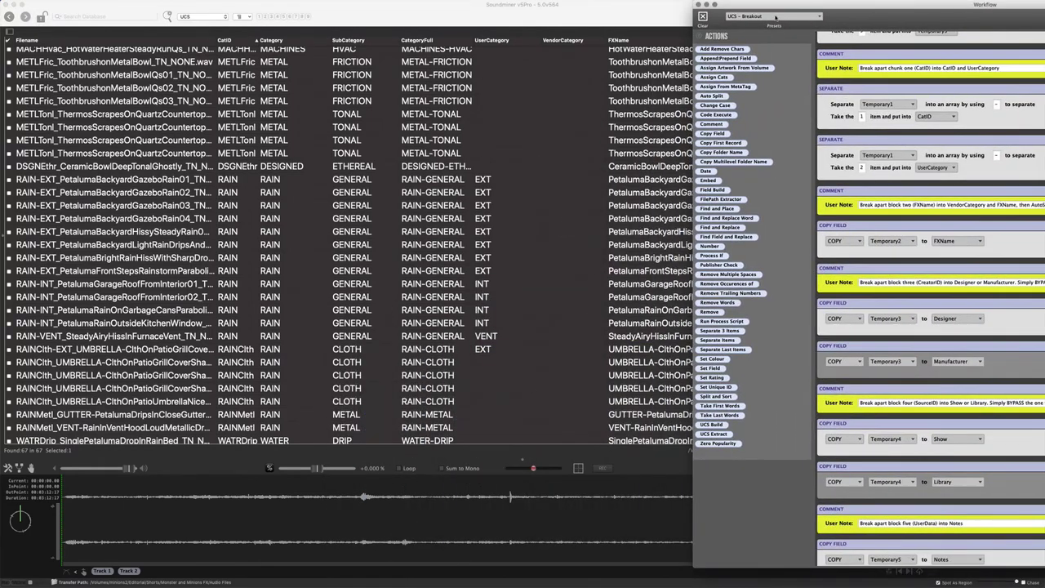
{"action": "key", "text": "ctrl+alt+Down"}
{"action": "key", "text": "ctrl+alt+Right"}
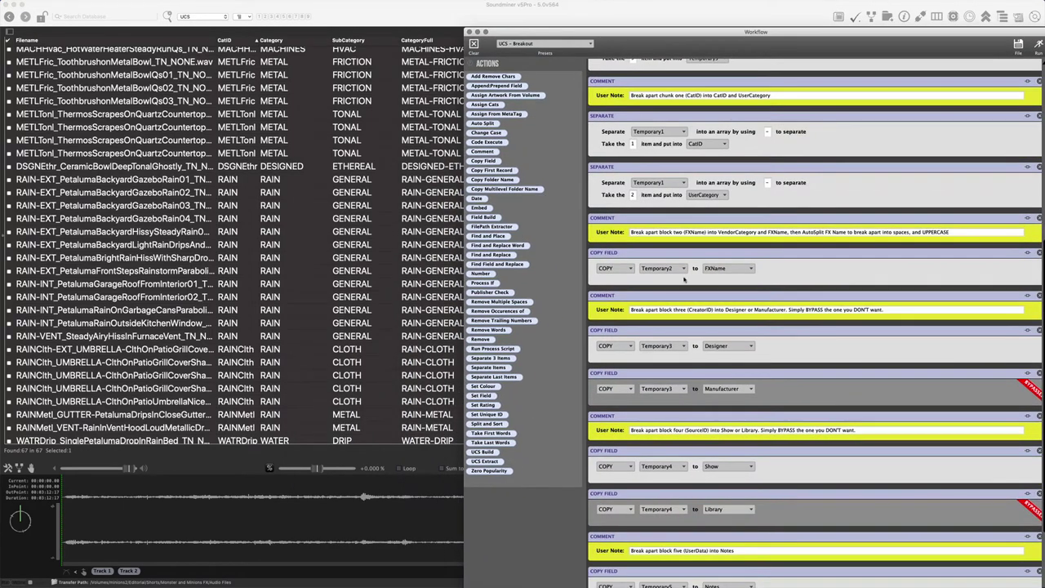
{"action": "scroll", "coordinate": [685, 279], "scroll_direction": "down", "scroll_amount": 4}
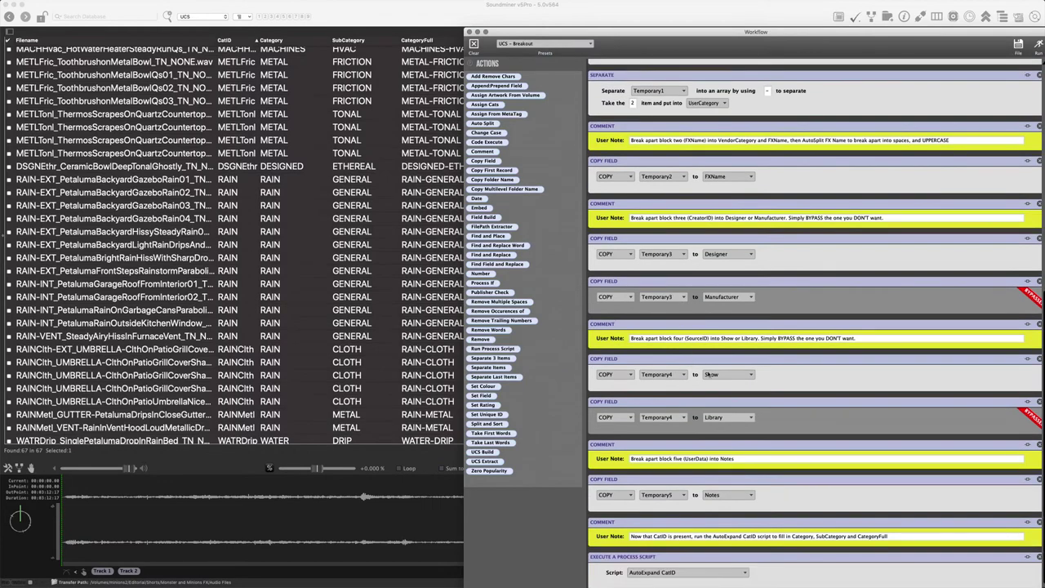
{"action": "key", "text": "ctrl+alt+c"}
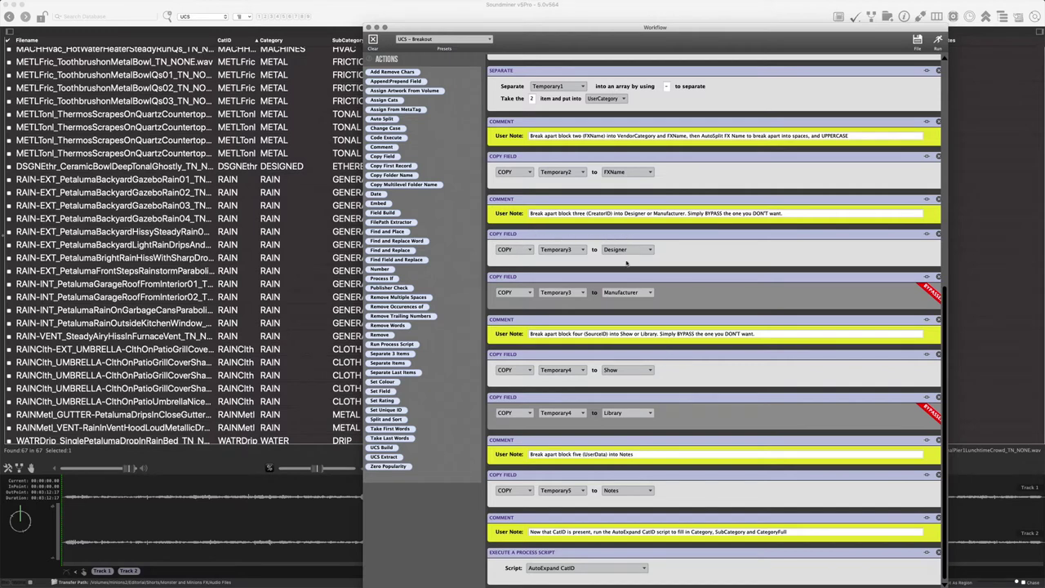
{"action": "left_click", "coordinate": [913, 281]}
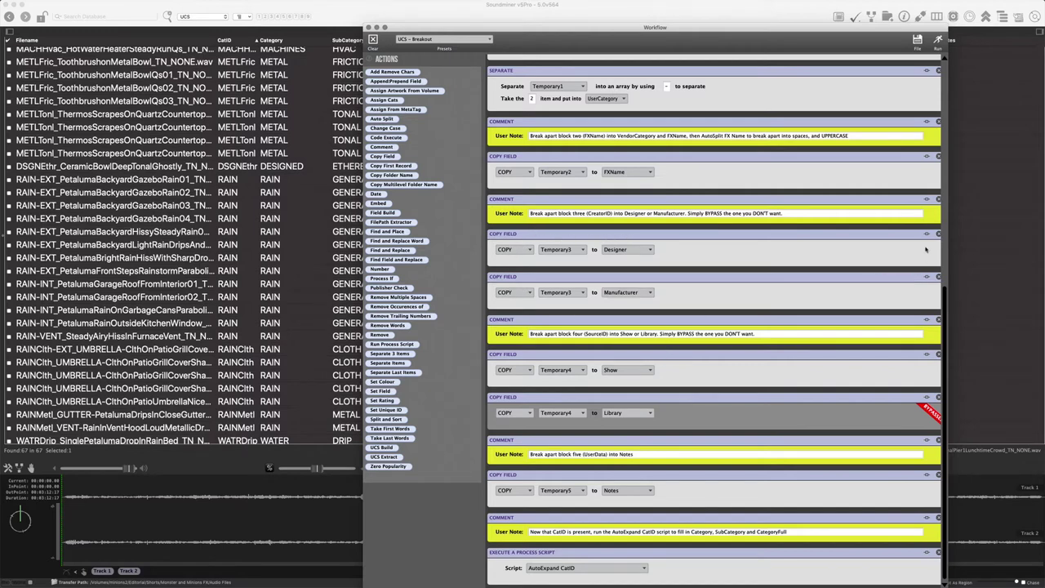
{"action": "left_click", "coordinate": [913, 238]}
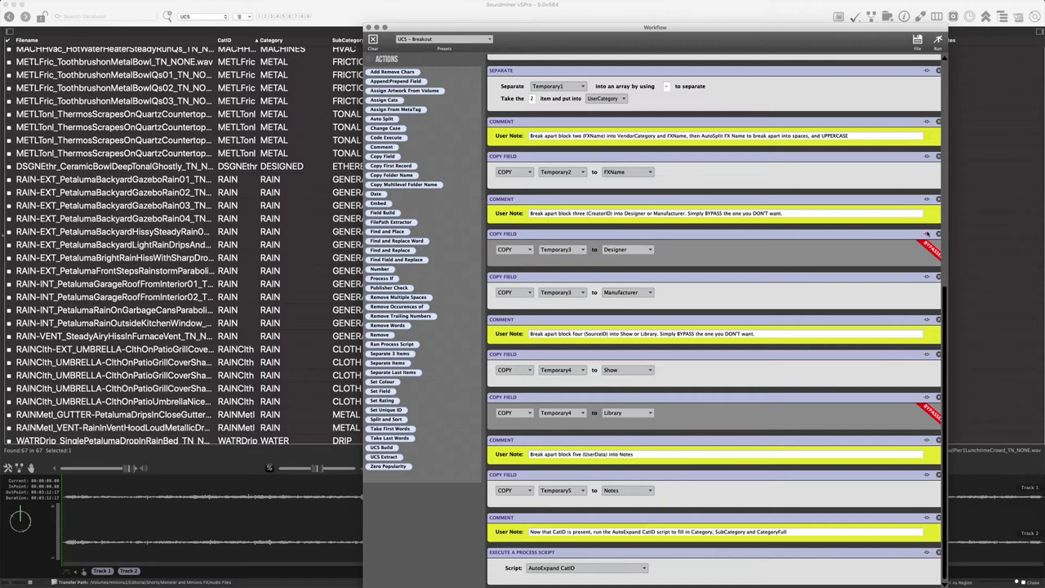
{"action": "left_click", "coordinate": [927, 235]}
{"action": "left_click", "coordinate": [927, 277]}
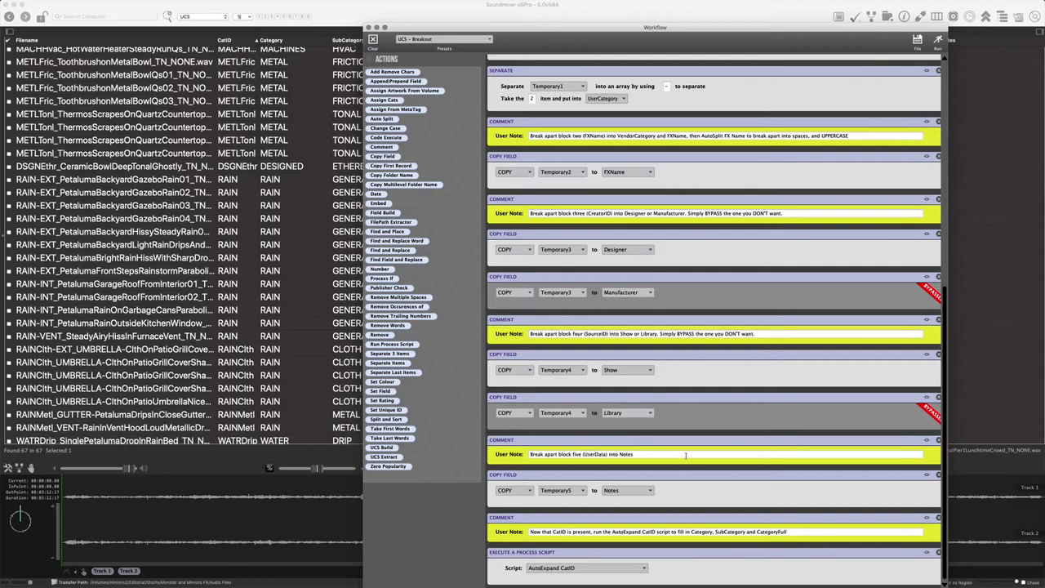
Step: Review the workflow's actions from start to end and run it on only the METLFric_ToothbrushonMetalBowlQs02 file
{"action": "scroll", "coordinate": [686, 456], "scroll_direction": "up", "scroll_amount": 8}
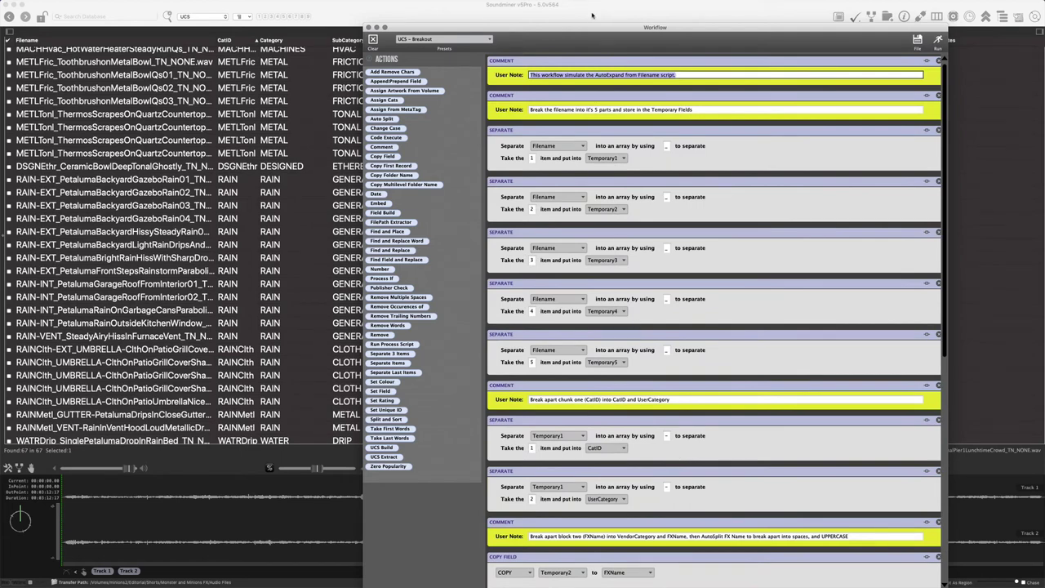
{"action": "left_click_drag", "start_coordinate": [593, 27], "coordinate": [592, 5]}
{"action": "scroll", "coordinate": [692, 141], "scroll_direction": "down", "scroll_amount": 4}
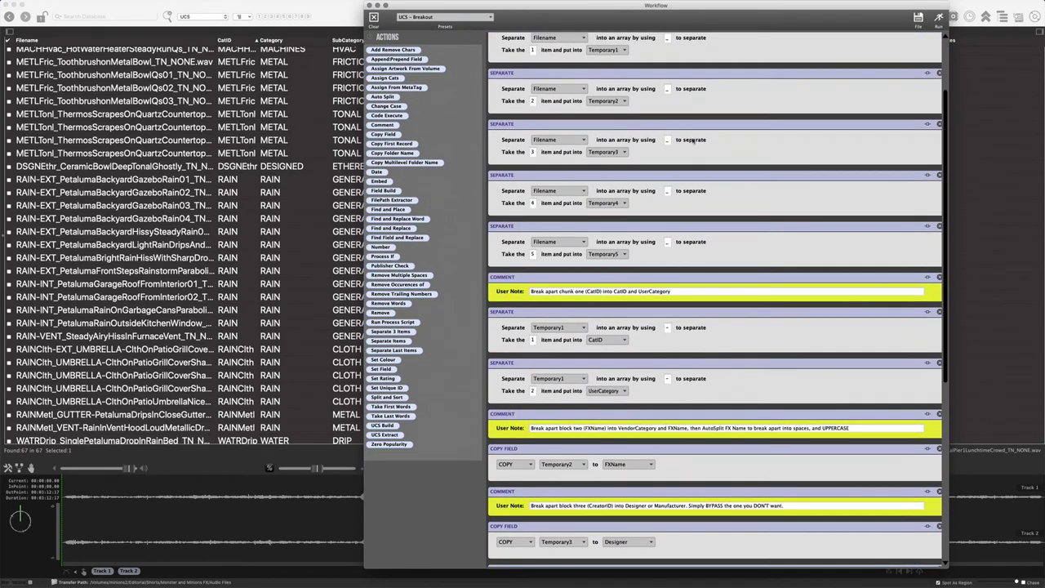
{"action": "scroll", "coordinate": [693, 140], "scroll_direction": "down", "scroll_amount": 12}
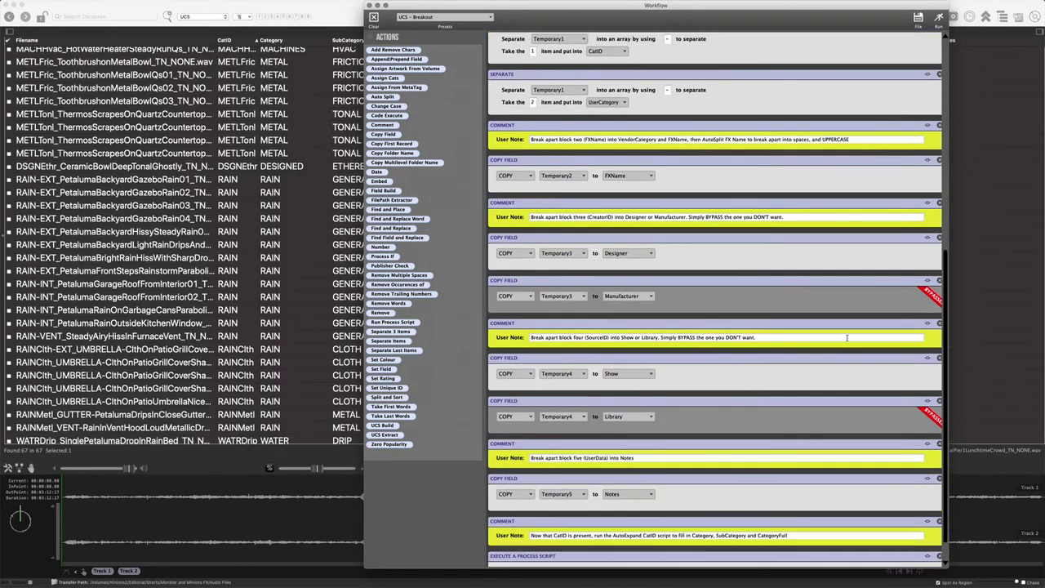
{"action": "scroll", "coordinate": [732, 329], "scroll_direction": "down", "scroll_amount": 1}
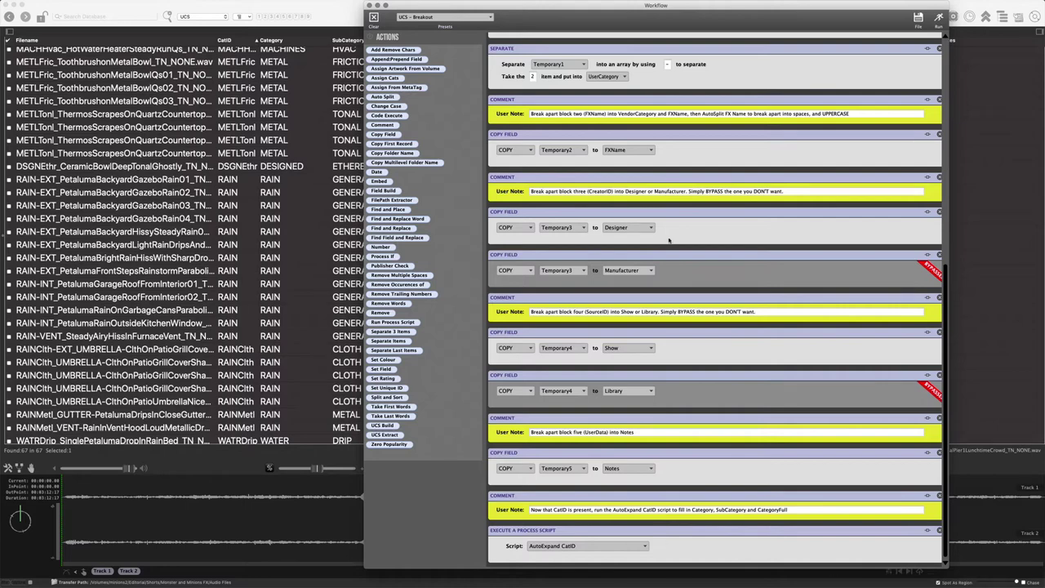
{"action": "left_click_drag", "start_coordinate": [634, 11], "coordinate": [597, 285]}
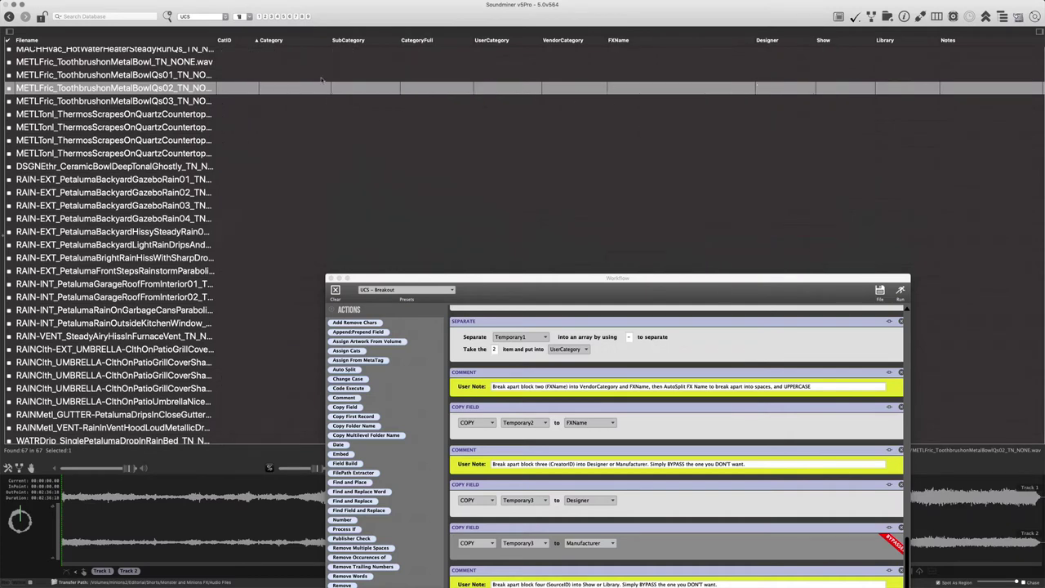
{"action": "left_click", "coordinate": [901, 291]}
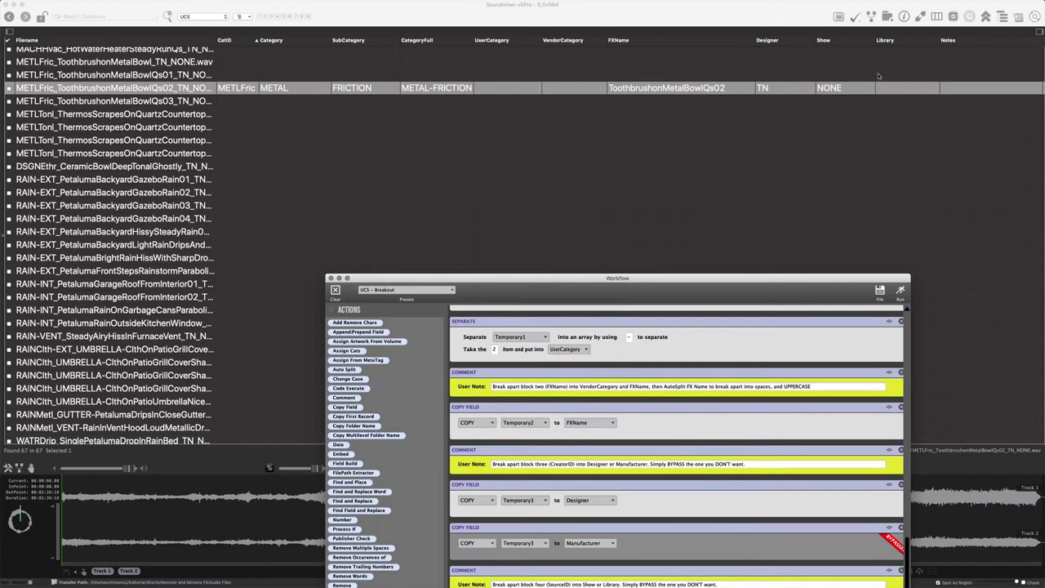
Step: Bypass the action copying Temporary3 to Designer and enable the one copying it to Manufacturer
{"action": "left_click_drag", "start_coordinate": [663, 294], "coordinate": [669, 131]}
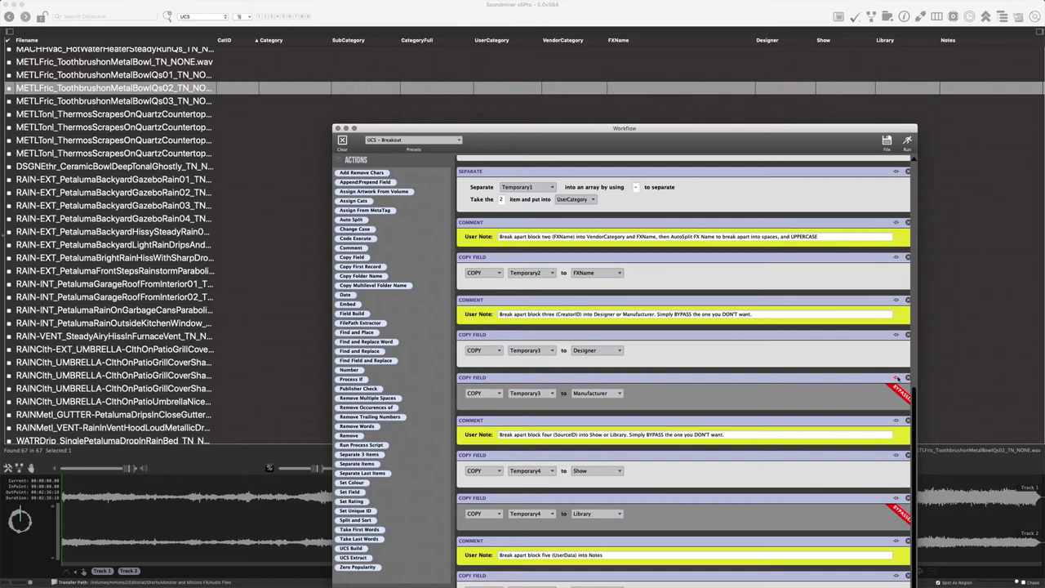
{"action": "left_click", "coordinate": [896, 335]}
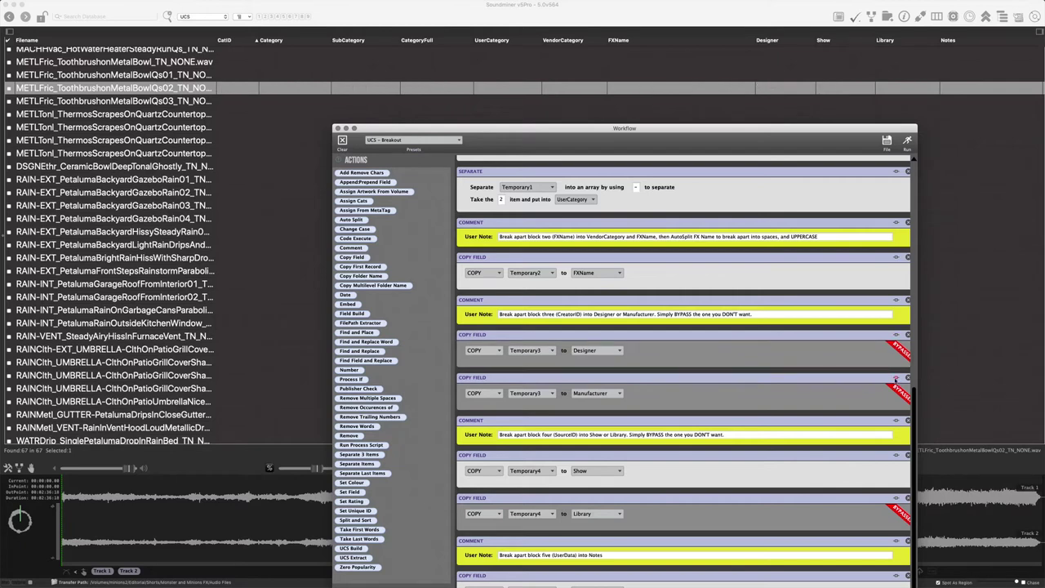
{"action": "left_click", "coordinate": [897, 379]}
Step: Run the workflow on the selected file and show the Manufacturer column in the file list
{"action": "left_click", "coordinate": [906, 141]}
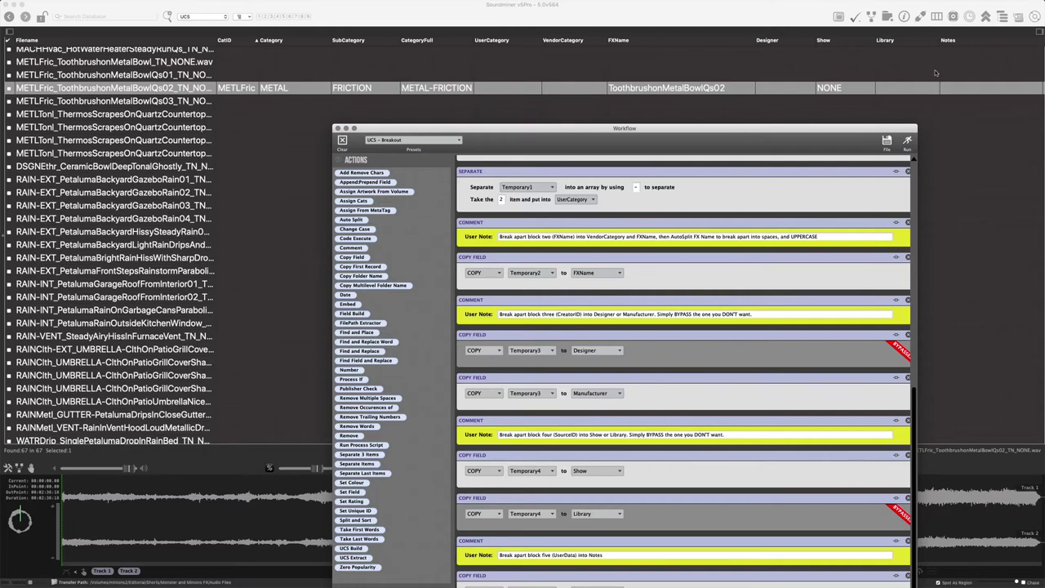
{"action": "left_click", "coordinate": [239, 17]}
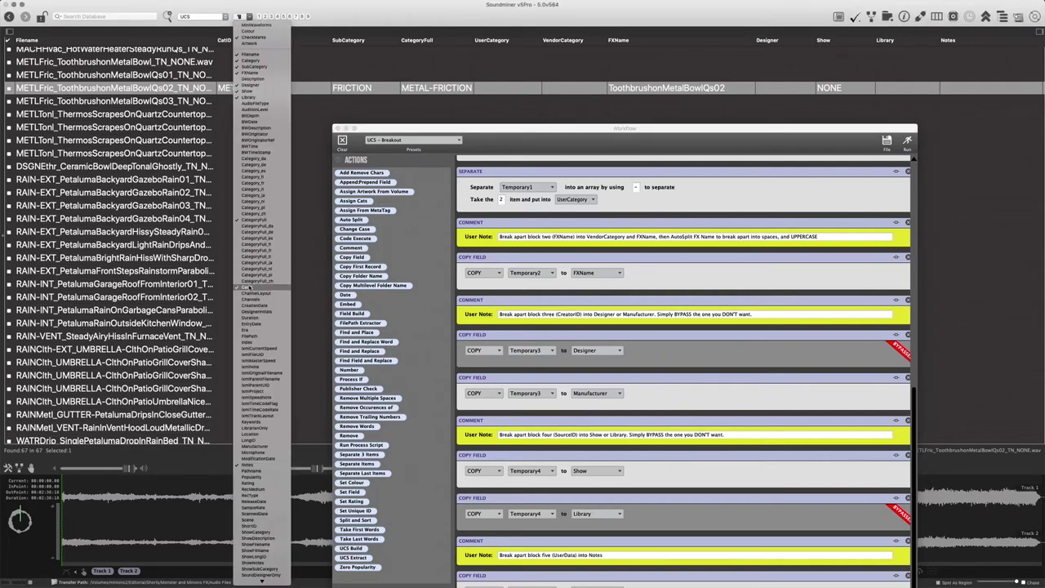
{"action": "left_click", "coordinate": [253, 447]}
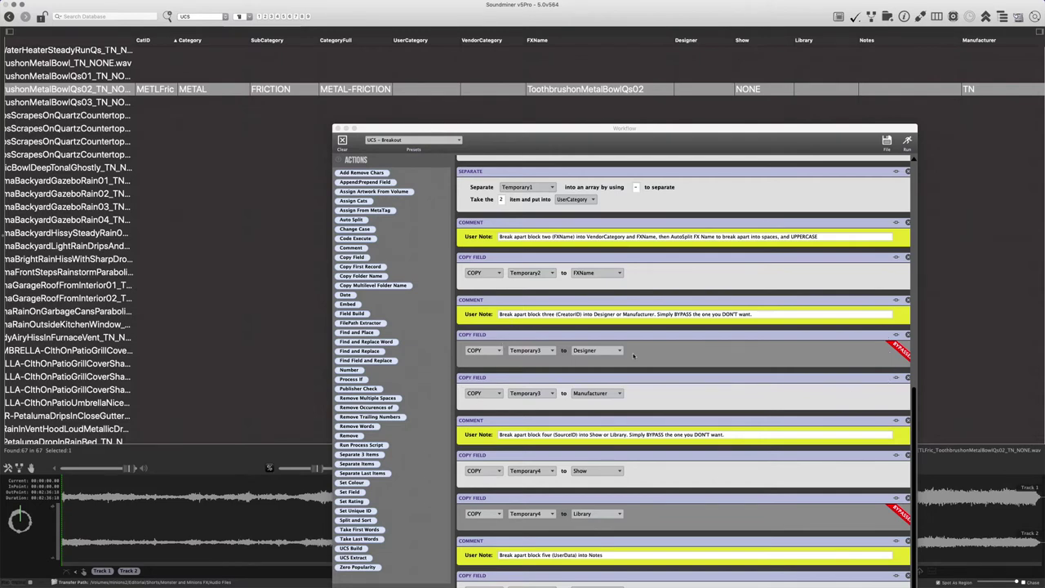
Step: Run the workflow with both the Designer and Manufacturer copy actions enabled, and bypass the Manufacturer one again
{"action": "left_click", "coordinate": [896, 377]}
{"action": "left_click", "coordinate": [896, 335]}
{"action": "left_click", "coordinate": [896, 378]}
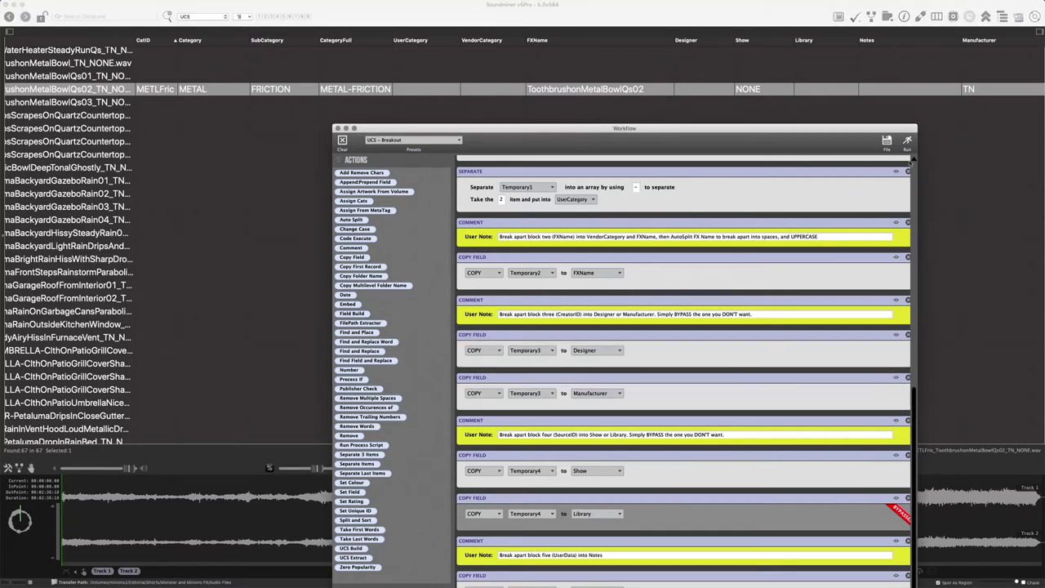
{"action": "left_click", "coordinate": [908, 140]}
{"action": "left_click", "coordinate": [896, 378]}
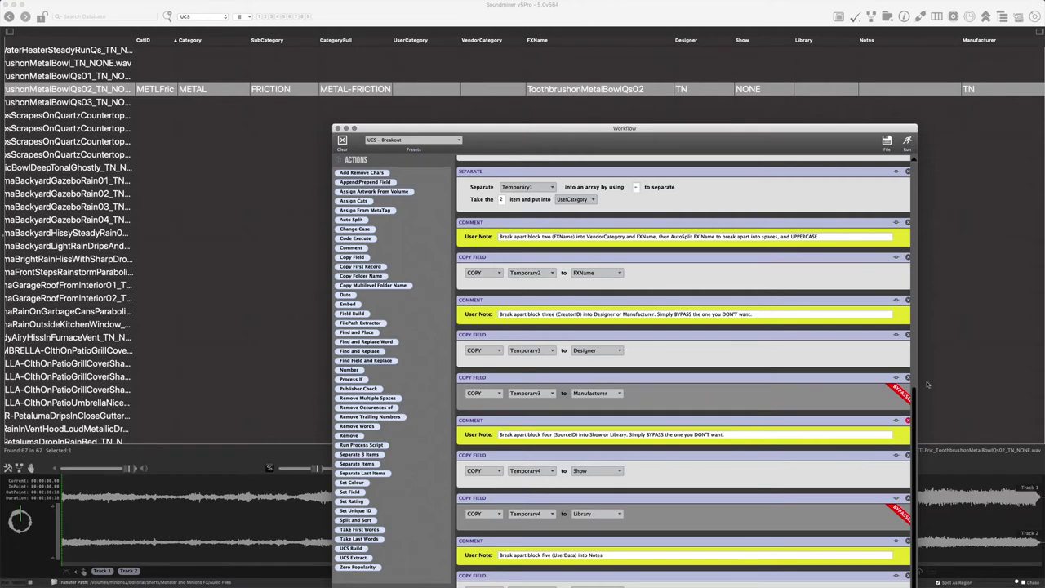
{"action": "left_click_drag", "start_coordinate": [799, 139], "coordinate": [758, 36]}
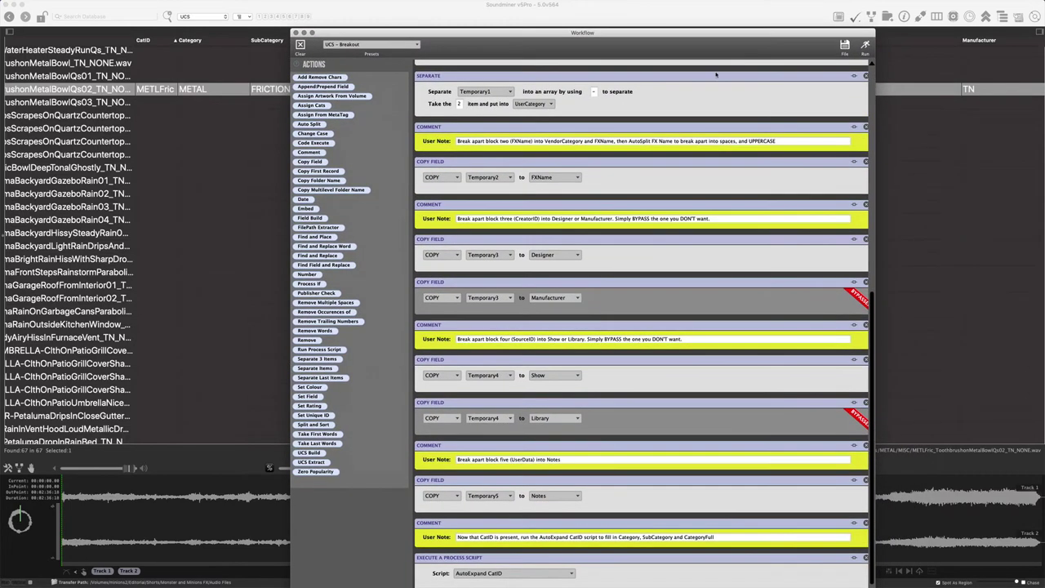
{"action": "right_click", "coordinate": [676, 95]}
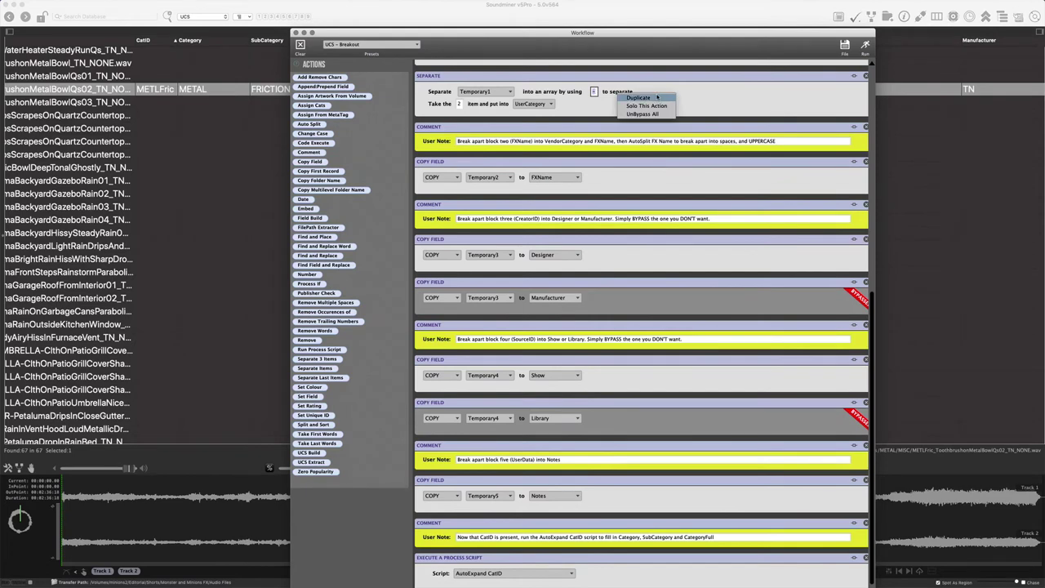
{"action": "left_click", "coordinate": [726, 96]}
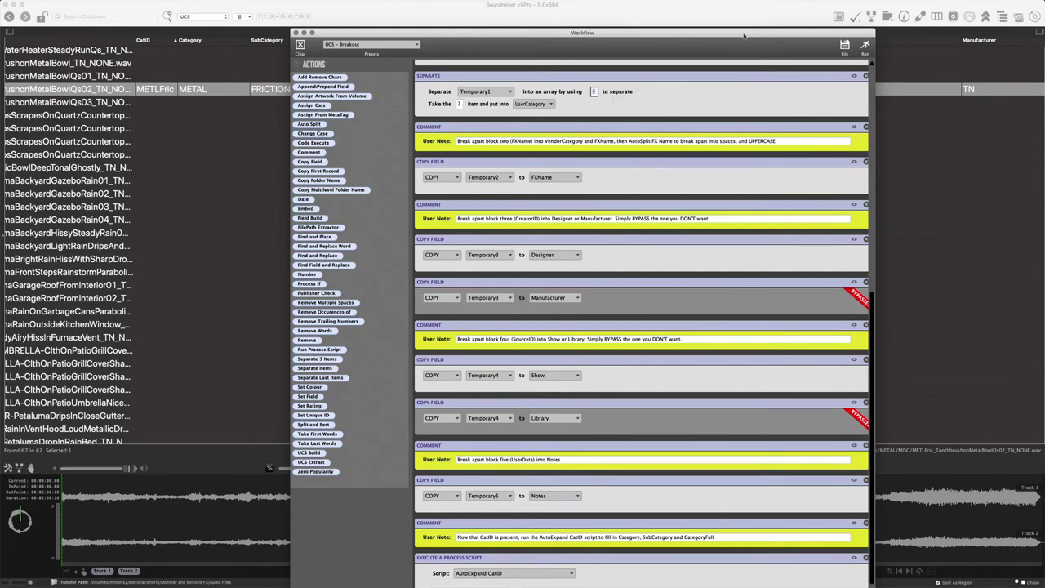
Step: Bypass the workflow's first two comments and its first three Separate actions individually
{"action": "left_click_drag", "start_coordinate": [744, 35], "coordinate": [733, 78]}
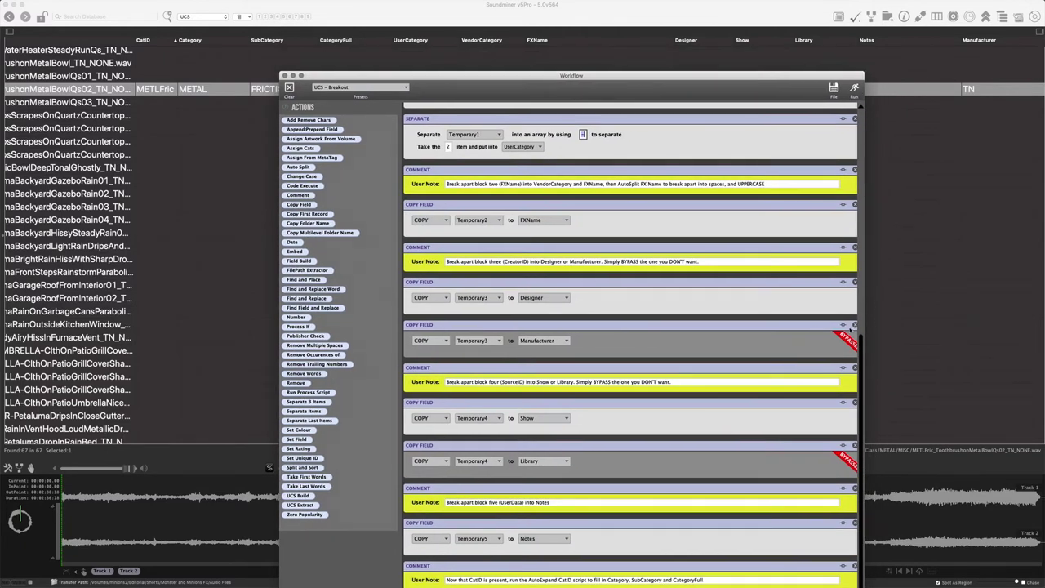
{"action": "scroll", "coordinate": [773, 163], "scroll_direction": "up", "scroll_amount": 5}
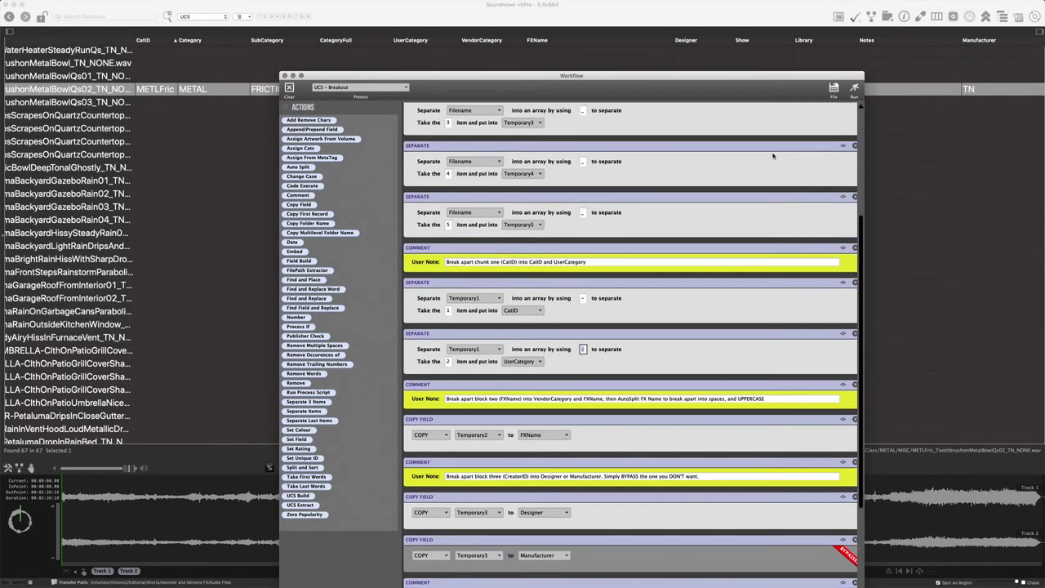
{"action": "scroll", "coordinate": [772, 160], "scroll_direction": "up", "scroll_amount": 5}
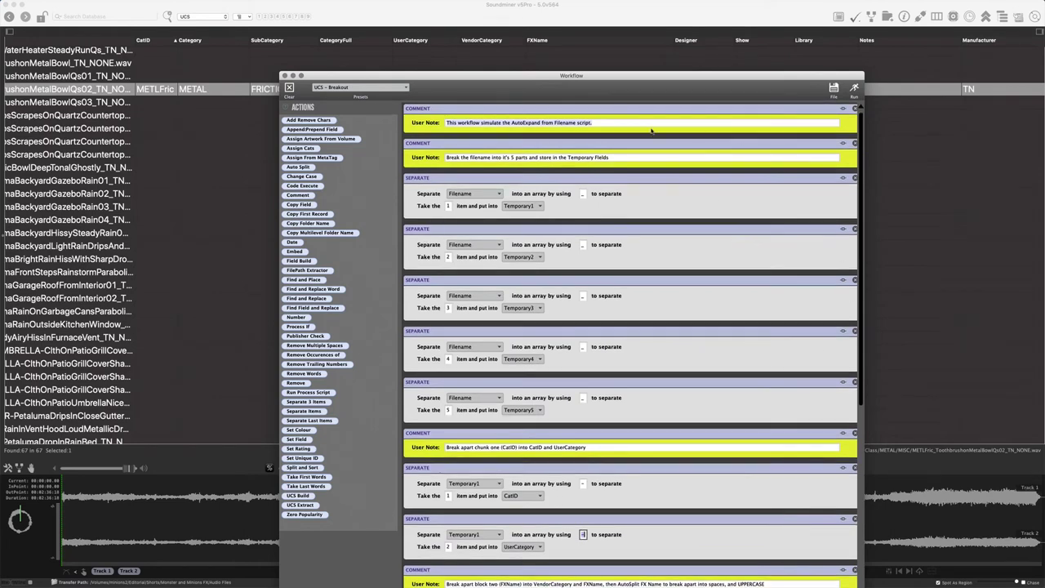
{"action": "left_click", "coordinate": [843, 109]}
{"action": "left_click", "coordinate": [843, 143]}
{"action": "left_click", "coordinate": [843, 179]}
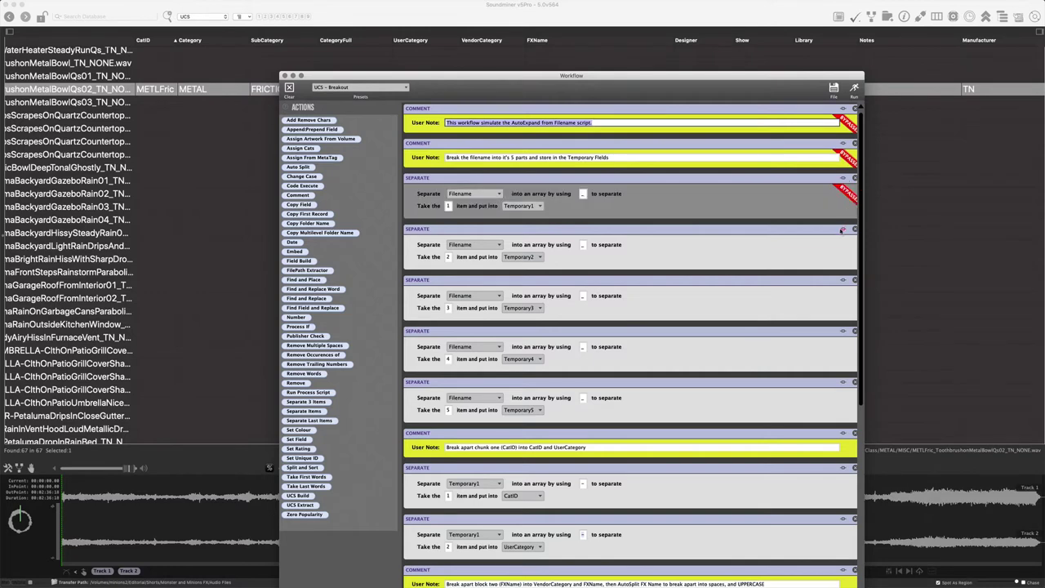
{"action": "left_click", "coordinate": [843, 229]}
{"action": "left_click", "coordinate": [843, 279]}
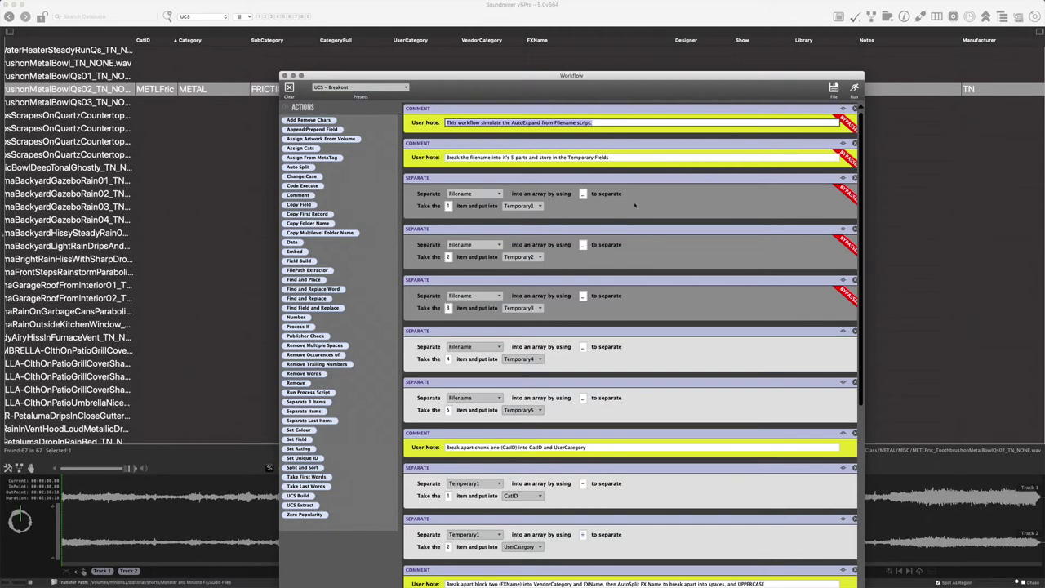
Step: Solo the Separate action that puts the filename's first item into Temporary1, and check the bypass state of the other actions
{"action": "right_click", "coordinate": [667, 194]}
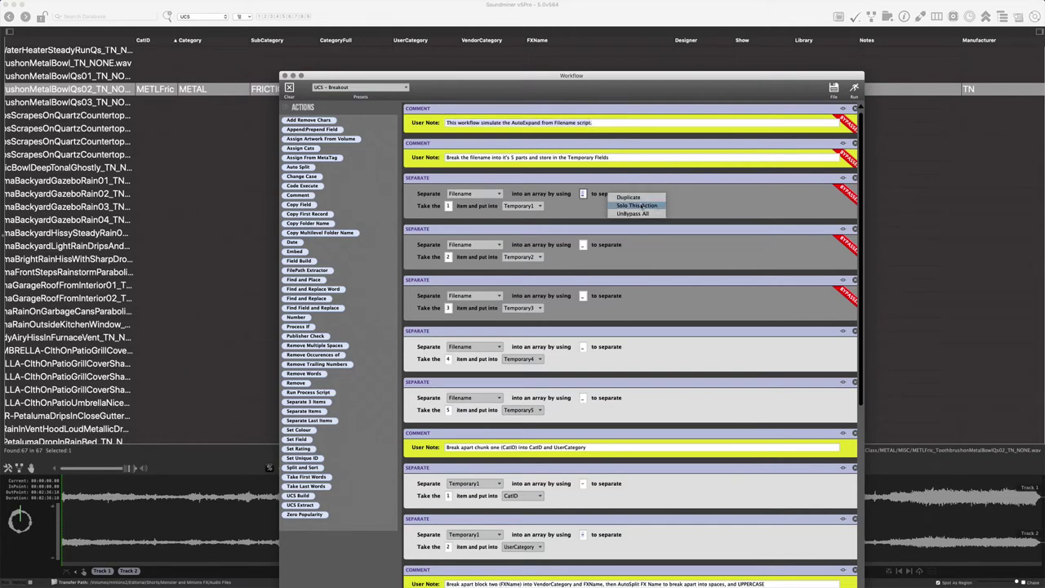
{"action": "left_click", "coordinate": [641, 205]}
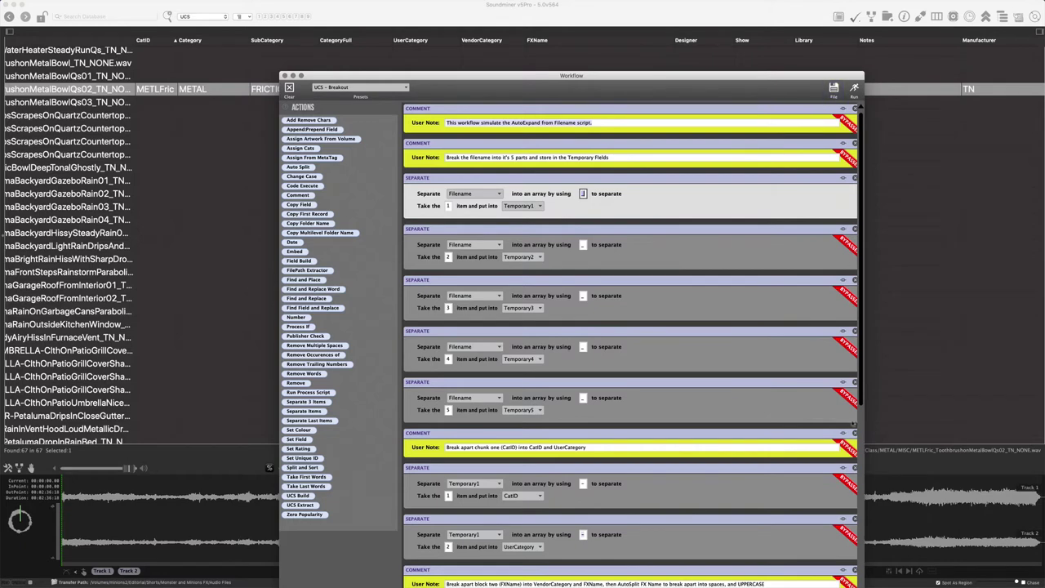
{"action": "scroll", "coordinate": [858, 555], "scroll_direction": "down", "scroll_amount": 5}
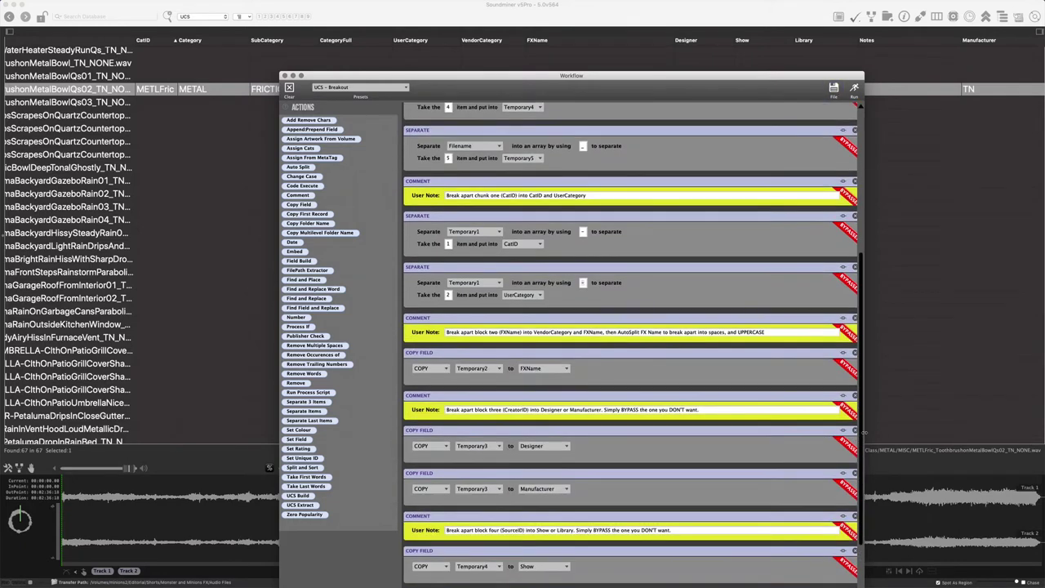
{"action": "scroll", "coordinate": [864, 507], "scroll_direction": "down", "scroll_amount": 2}
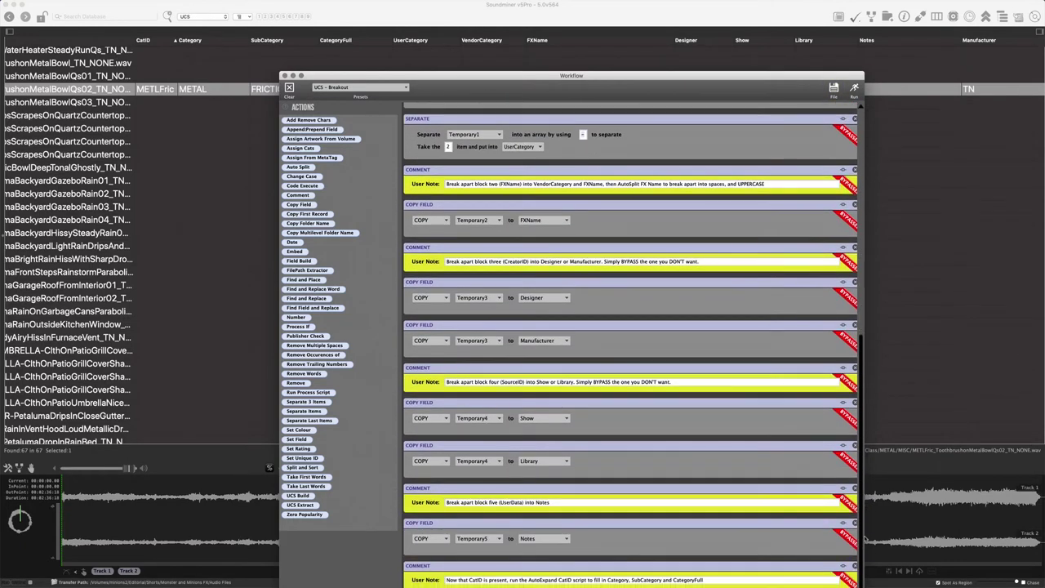
Step: Unbypass all actions of the UCS - Breakout workflow at once
{"action": "scroll", "coordinate": [767, 277], "scroll_direction": "up", "scroll_amount": 6}
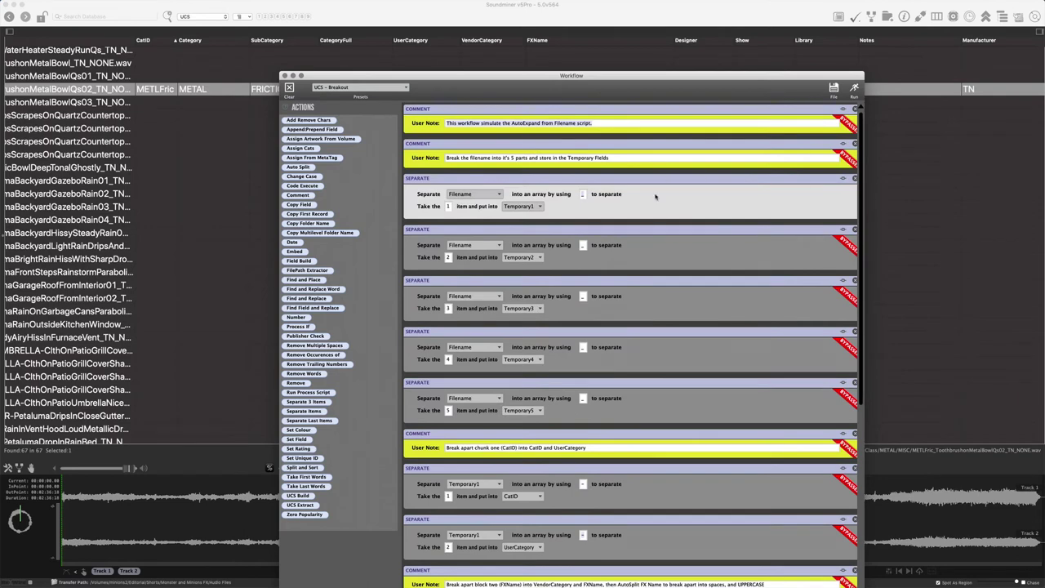
{"action": "right_click", "coordinate": [585, 194]}
{"action": "left_click", "coordinate": [625, 221]}
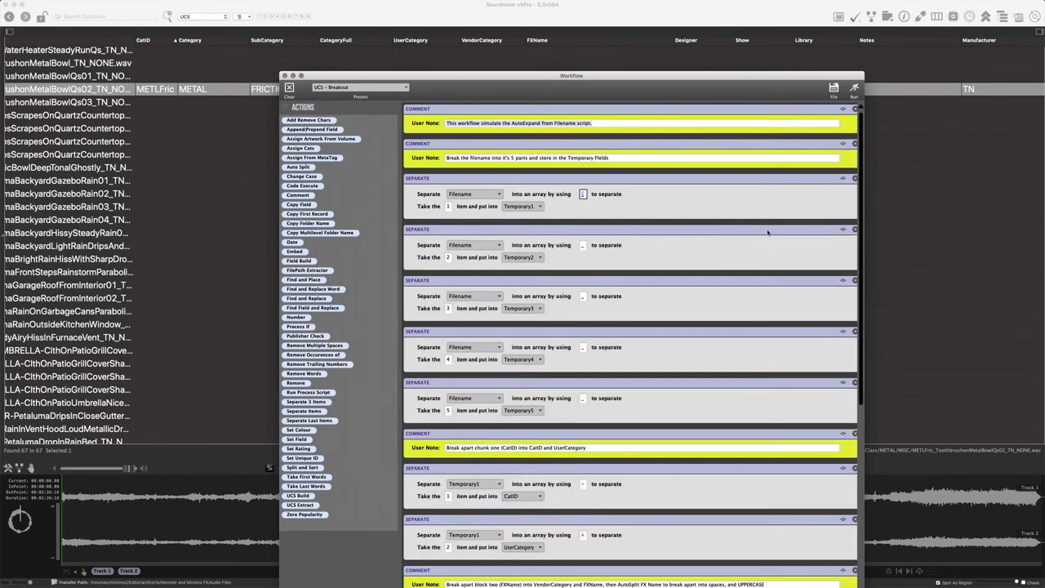
Step: Bypass the Separate actions for Temporary1, Temporary3 and Temporary4 and the chunk-one comment, and unbypass all actions again in one go
{"action": "left_click", "coordinate": [844, 178]}
{"action": "left_click", "coordinate": [843, 281]}
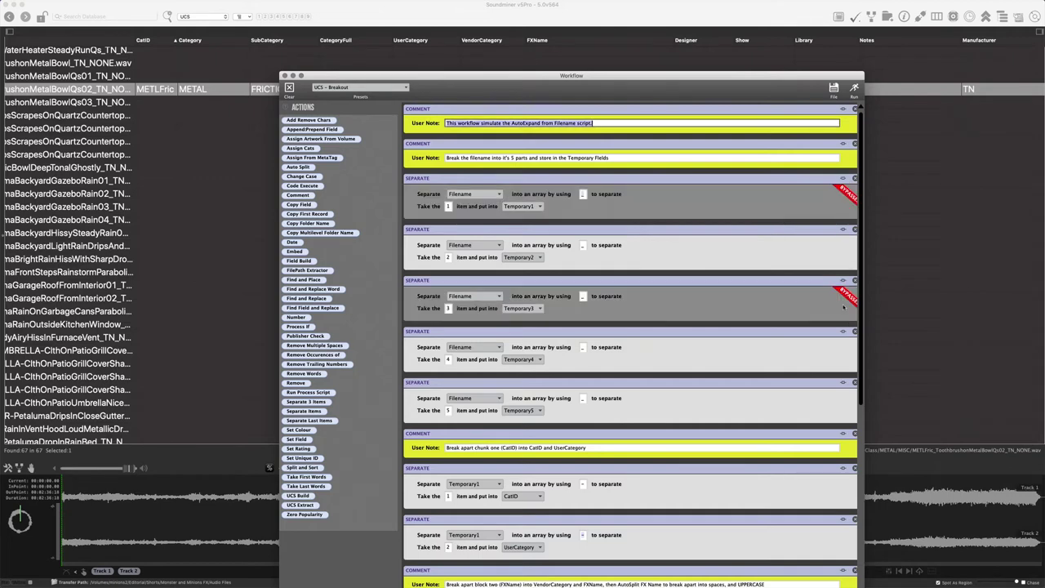
{"action": "left_click", "coordinate": [843, 330]}
{"action": "left_click", "coordinate": [844, 433]}
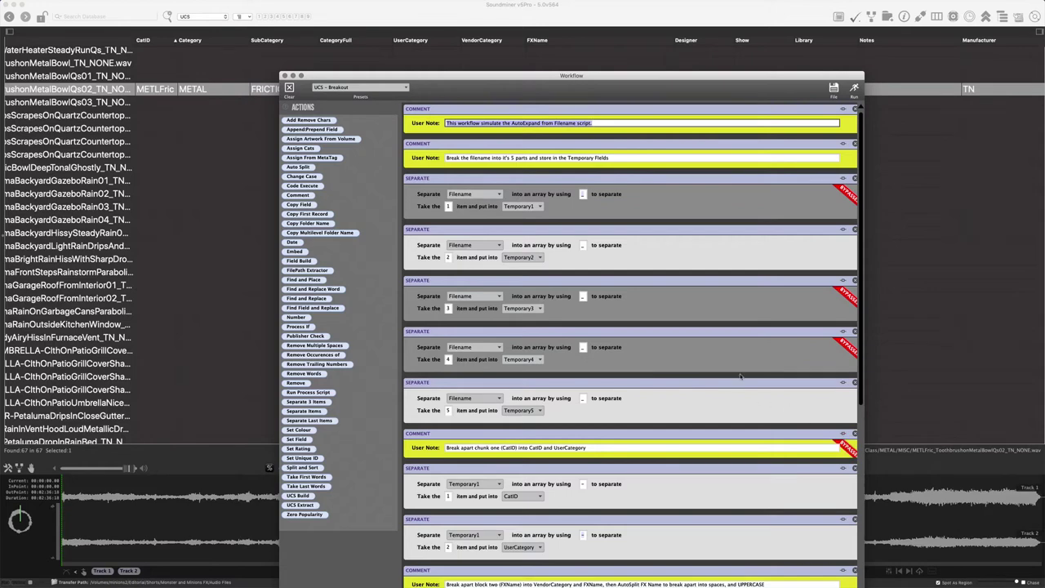
{"action": "right_click", "coordinate": [733, 395]}
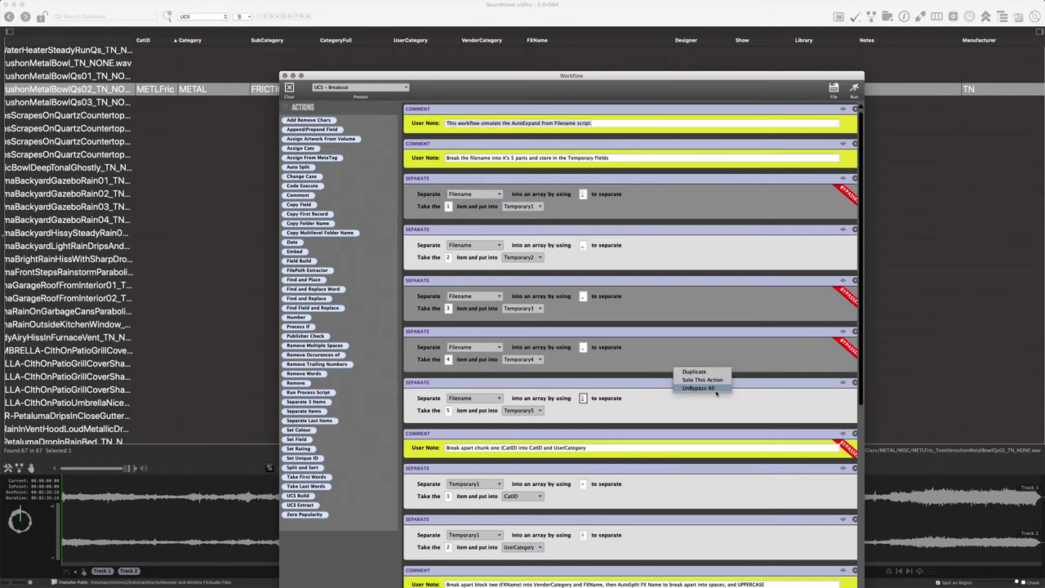
{"action": "left_click", "coordinate": [700, 389]}
Step: Duplicate the Separate action that puts the first item of Temporary1 into CatID
{"action": "scroll", "coordinate": [675, 331], "scroll_direction": "down", "scroll_amount": 5}
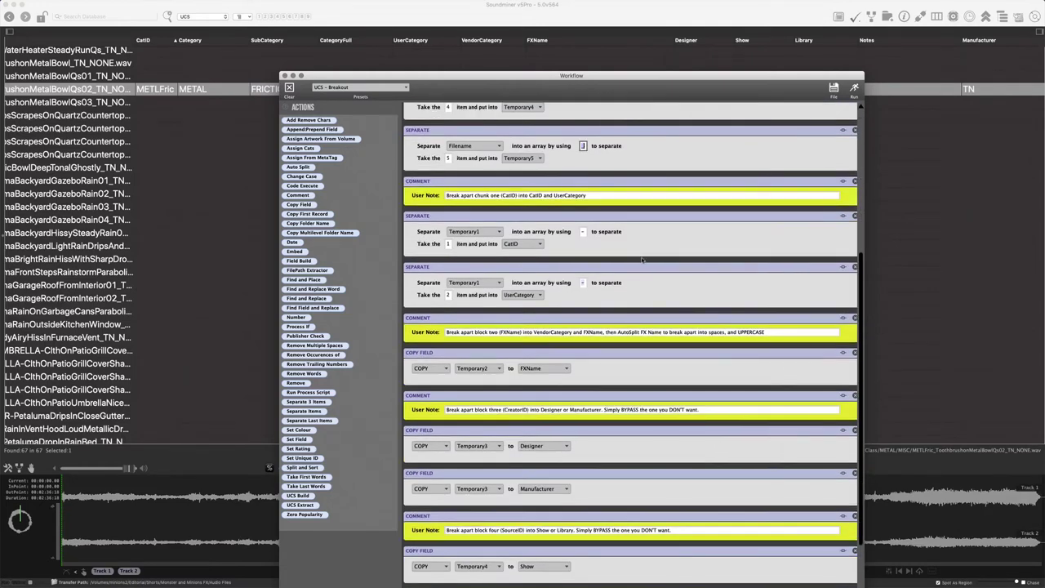
{"action": "key", "text": "Tab"}
{"action": "right_click", "coordinate": [640, 236]}
{"action": "left_click", "coordinate": [613, 243]}
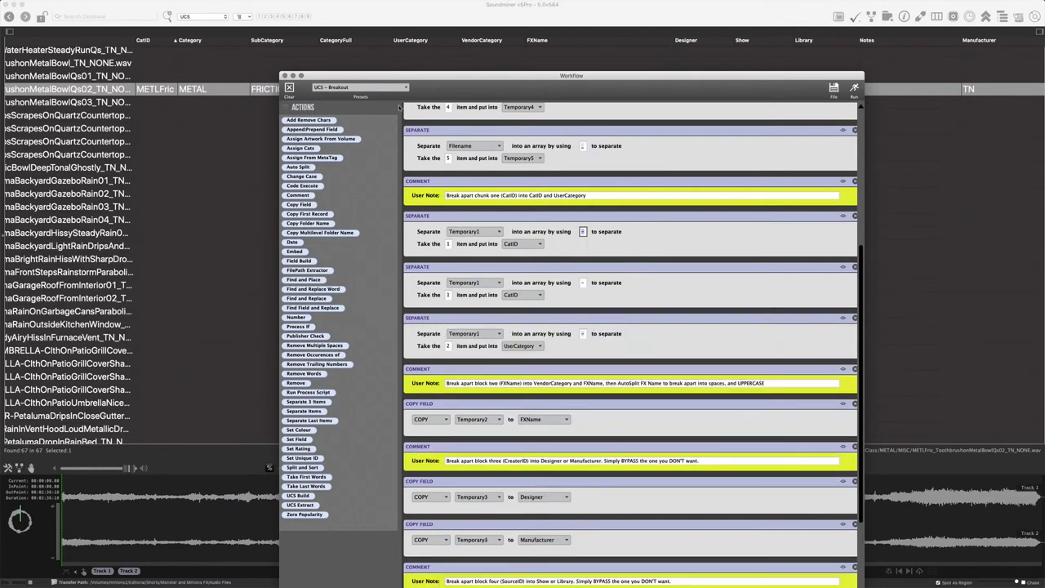
Step: Clear the workflow, load the UCS - Filename Builder preset and examine its actions from beginning to end
{"action": "left_click", "coordinate": [289, 87]}
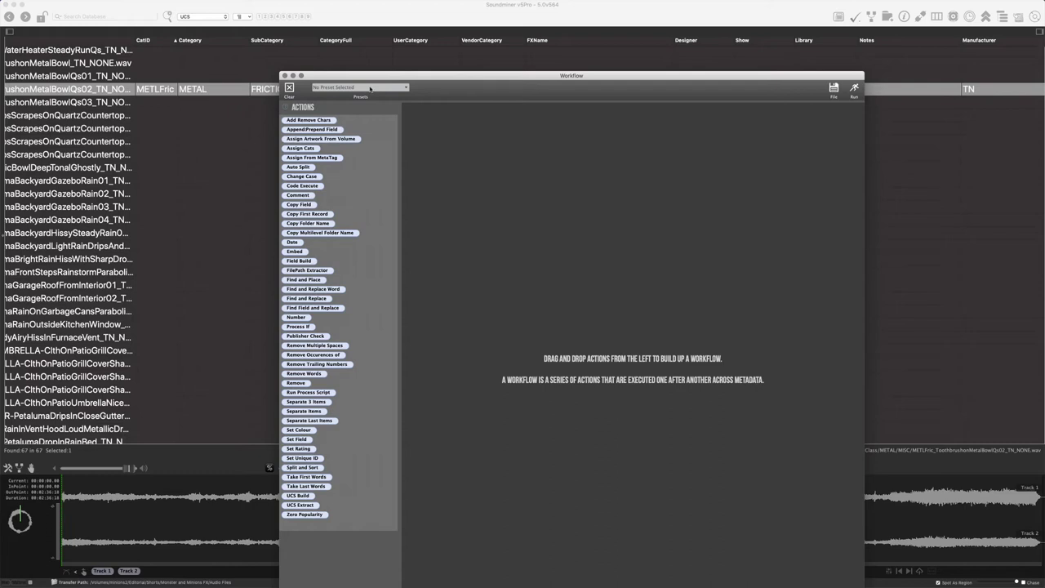
{"action": "left_click", "coordinate": [372, 87]}
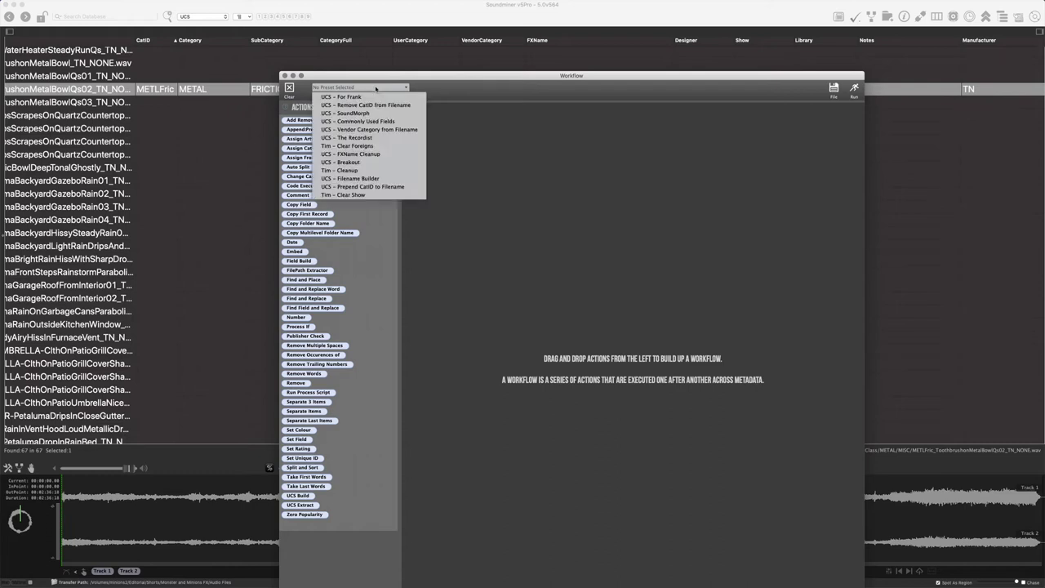
{"action": "left_click", "coordinate": [378, 179]}
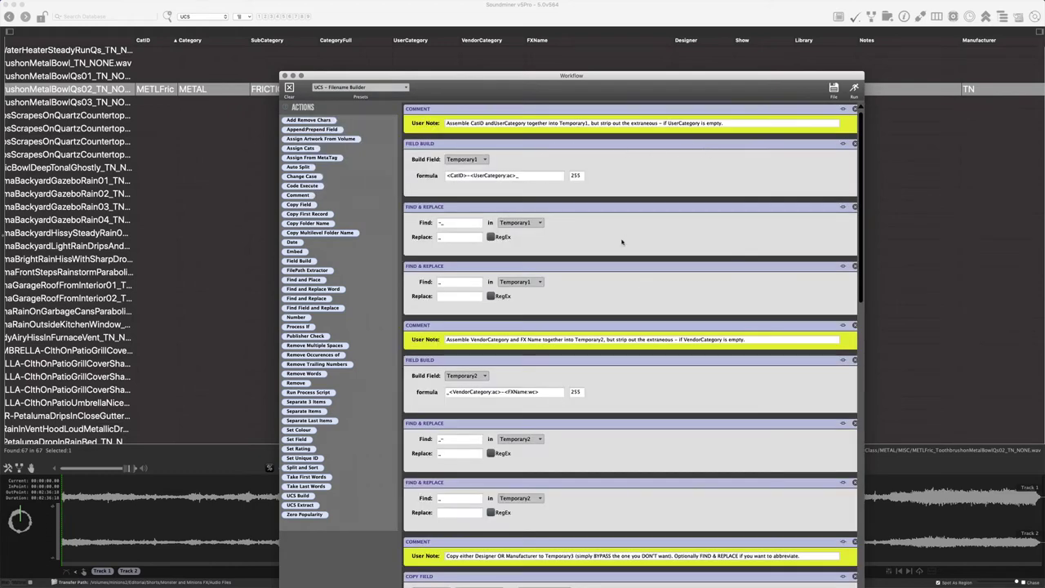
{"action": "scroll", "coordinate": [604, 196], "scroll_direction": "down", "scroll_amount": 5}
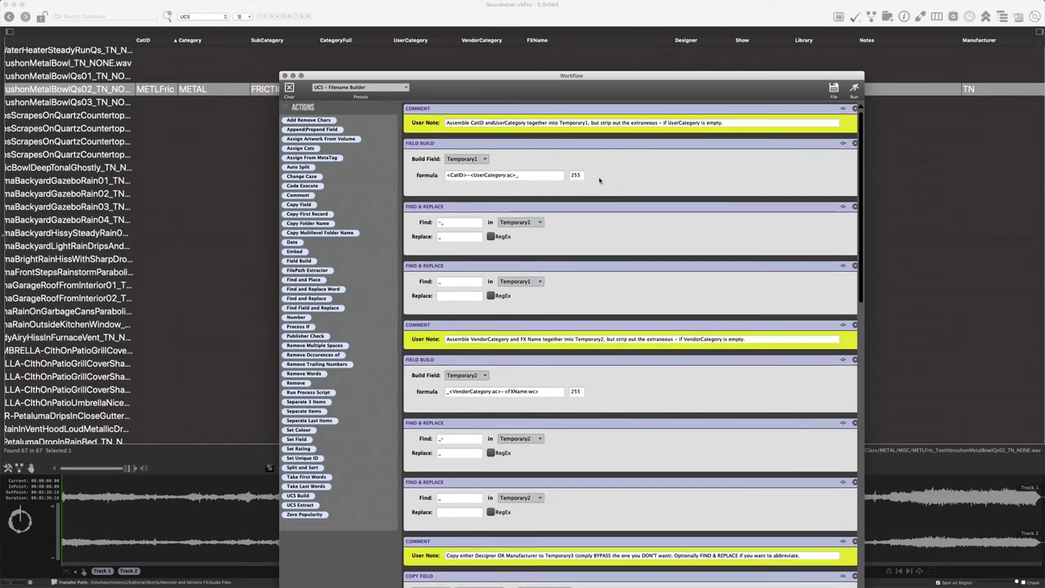
{"action": "scroll", "coordinate": [601, 187], "scroll_direction": "down", "scroll_amount": 10}
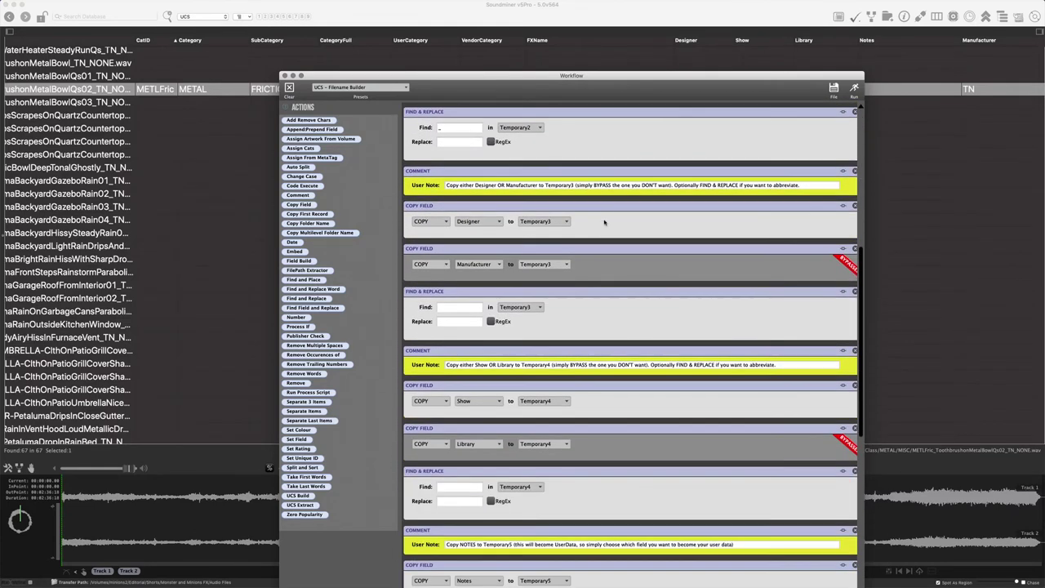
{"action": "scroll", "coordinate": [613, 289], "scroll_direction": "down", "scroll_amount": 5}
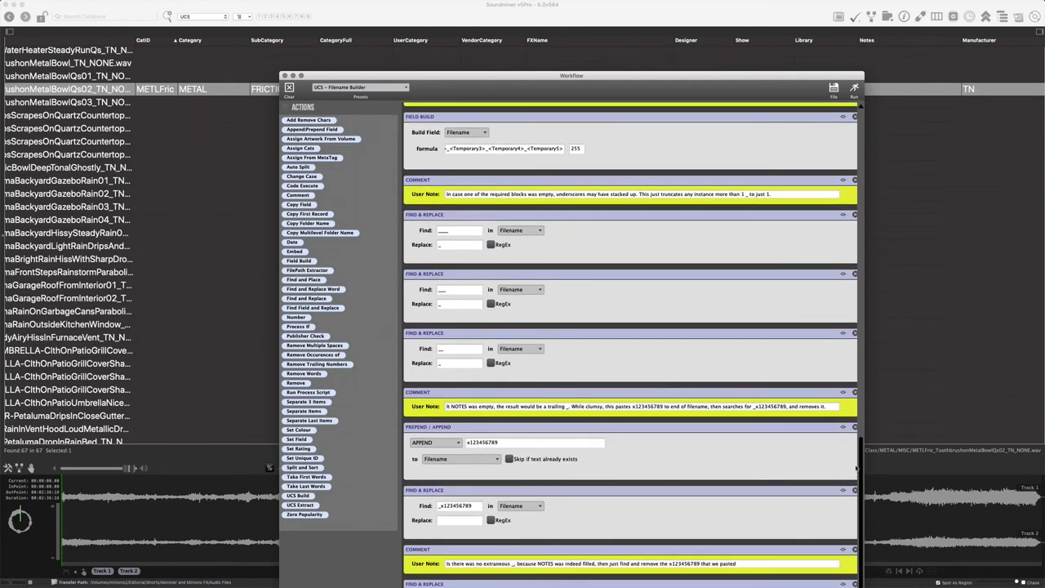
{"action": "left_click_drag", "start_coordinate": [861, 462], "coordinate": [863, 507]}
{"action": "left_click_drag", "start_coordinate": [863, 451], "coordinate": [860, 109]}
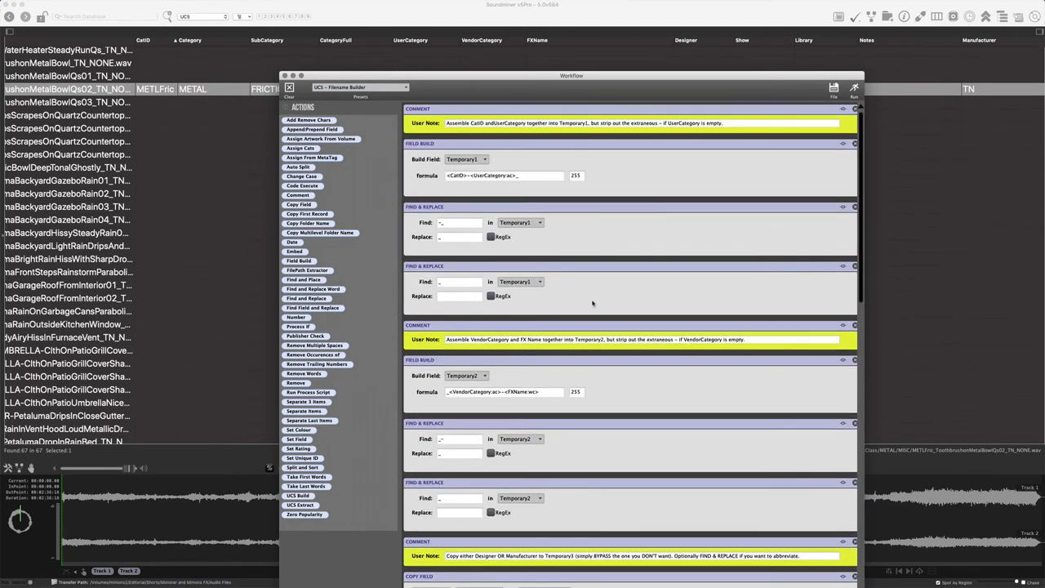
Step: Clear the workflow and load the UCS - Commonly Used Fields preset
{"action": "key", "text": "super+n"}
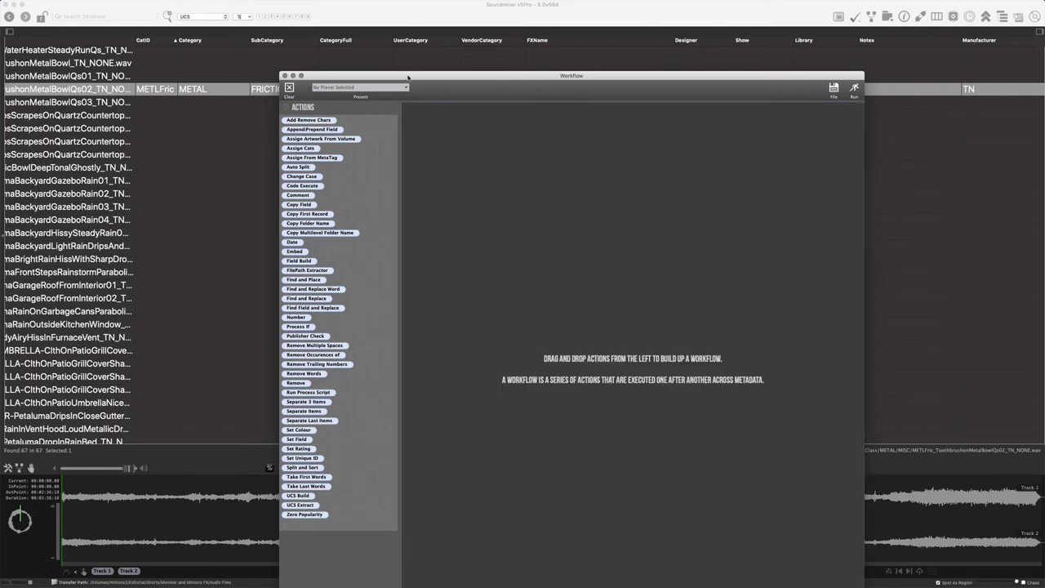
{"action": "left_click", "coordinate": [363, 90]}
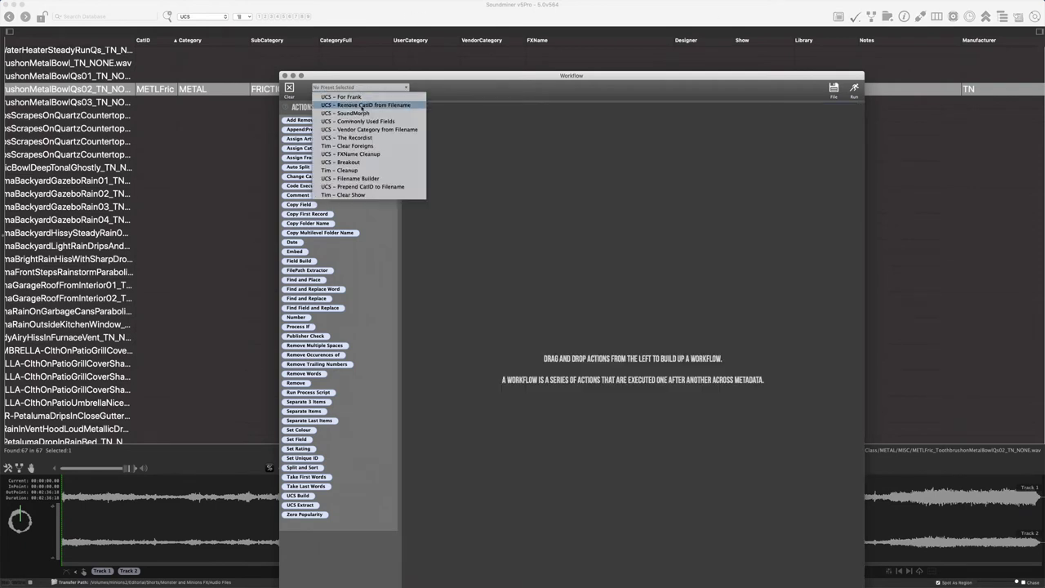
{"action": "left_click", "coordinate": [370, 122]}
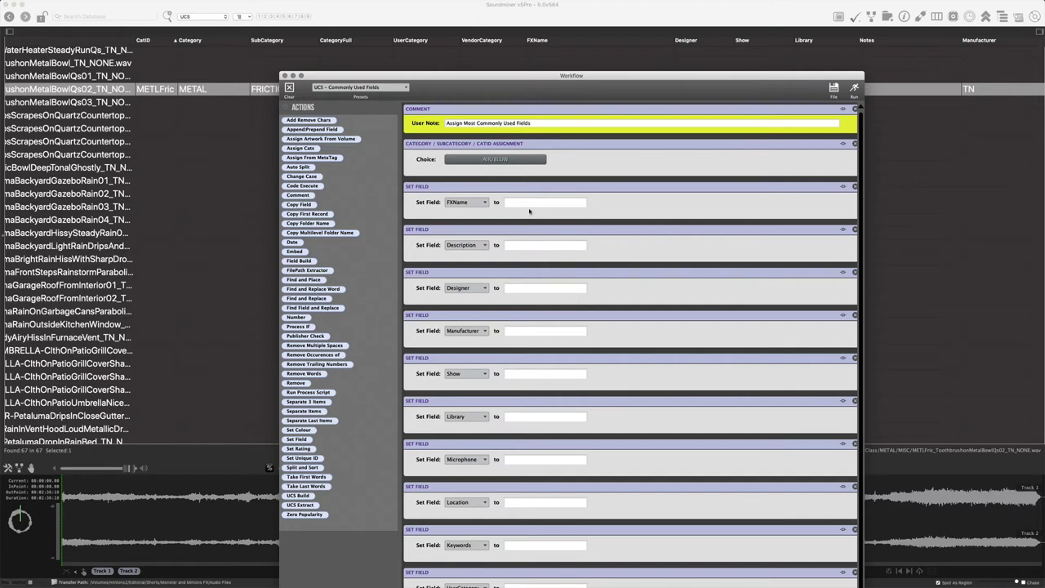
{"action": "scroll", "coordinate": [512, 227], "scroll_direction": "down", "scroll_amount": 1}
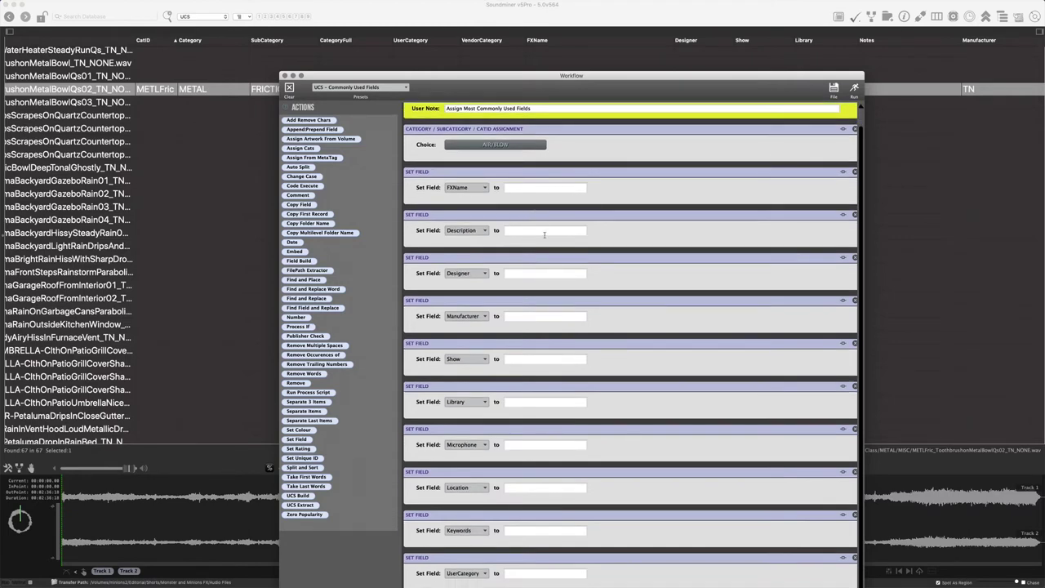
Step: Select the 12 files from the last QuartzCountertop scrape through GarageRoofFromInterior02, examine their metadata fields in the Edit Window, and close it
{"action": "left_click_drag", "start_coordinate": [185, 155], "coordinate": [184, 300]}
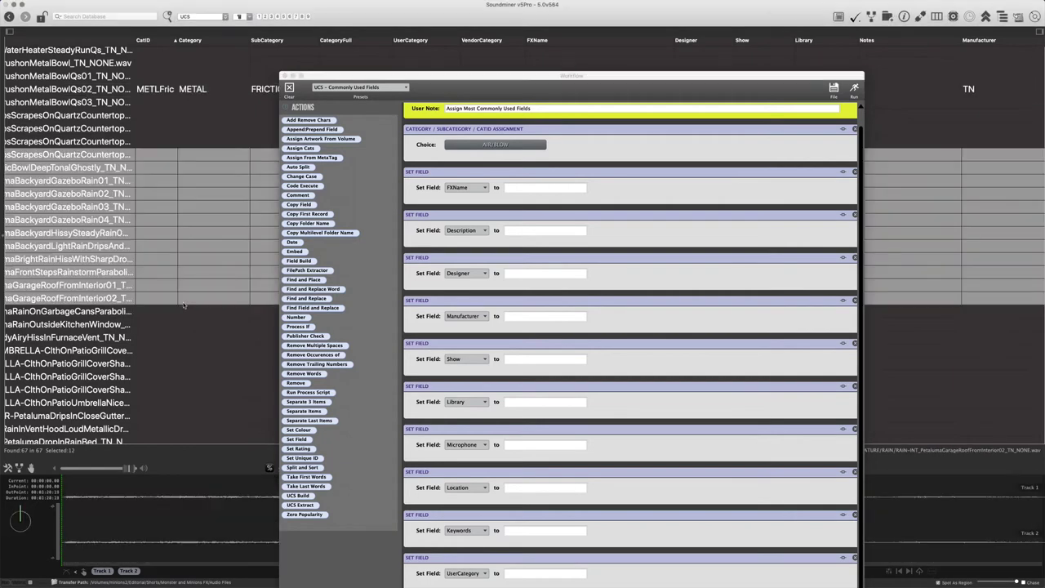
{"action": "key", "text": "super+e"}
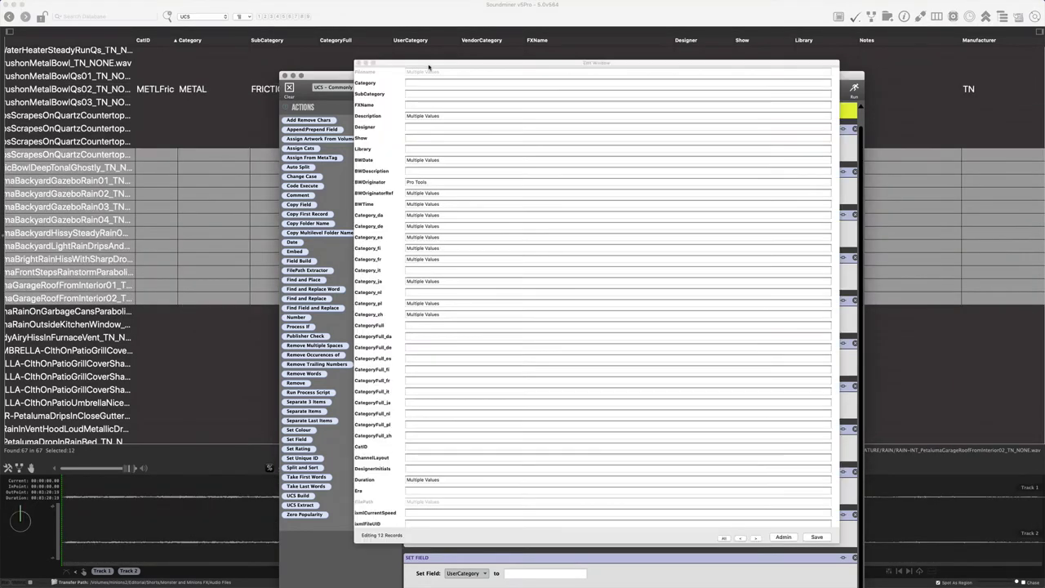
{"action": "left_click_drag", "start_coordinate": [429, 68], "coordinate": [556, 43]}
{"action": "scroll", "coordinate": [527, 360], "scroll_direction": "down", "scroll_amount": 3}
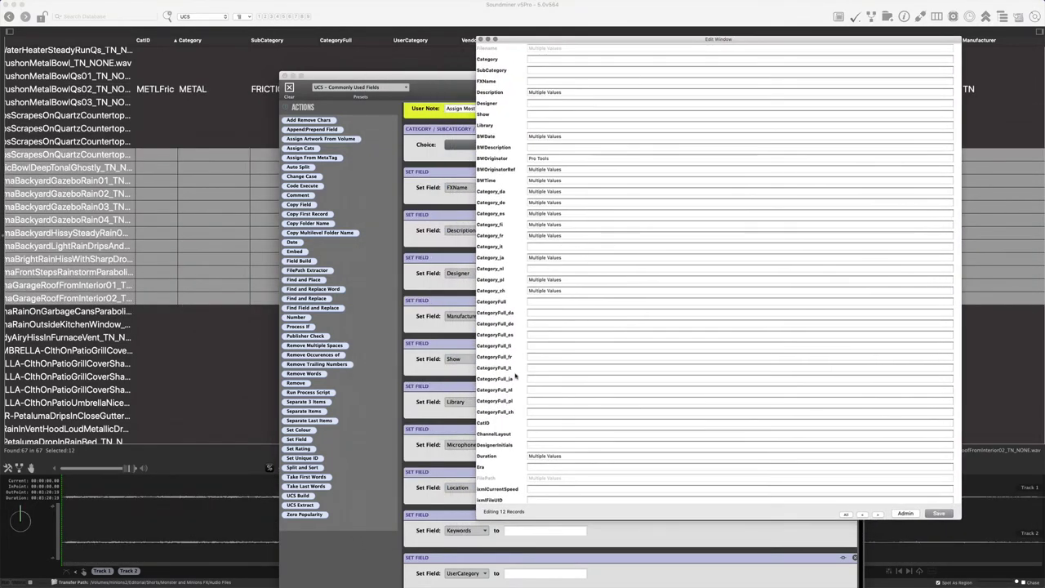
{"action": "scroll", "coordinate": [539, 351], "scroll_direction": "down", "scroll_amount": 5}
{"action": "scroll", "coordinate": [588, 408], "scroll_direction": "down", "scroll_amount": 9}
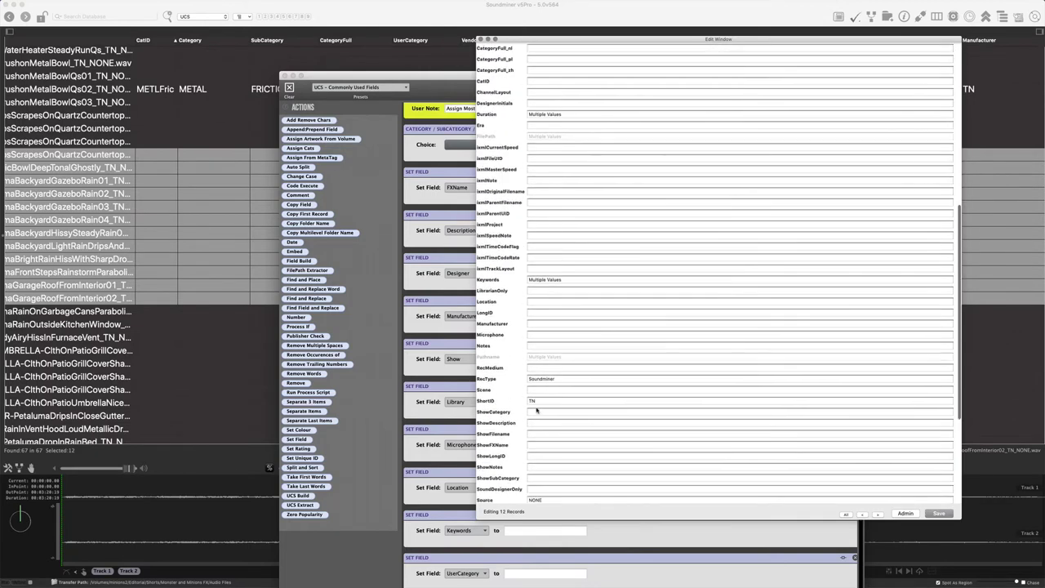
{"action": "scroll", "coordinate": [572, 354], "scroll_direction": "down", "scroll_amount": 3}
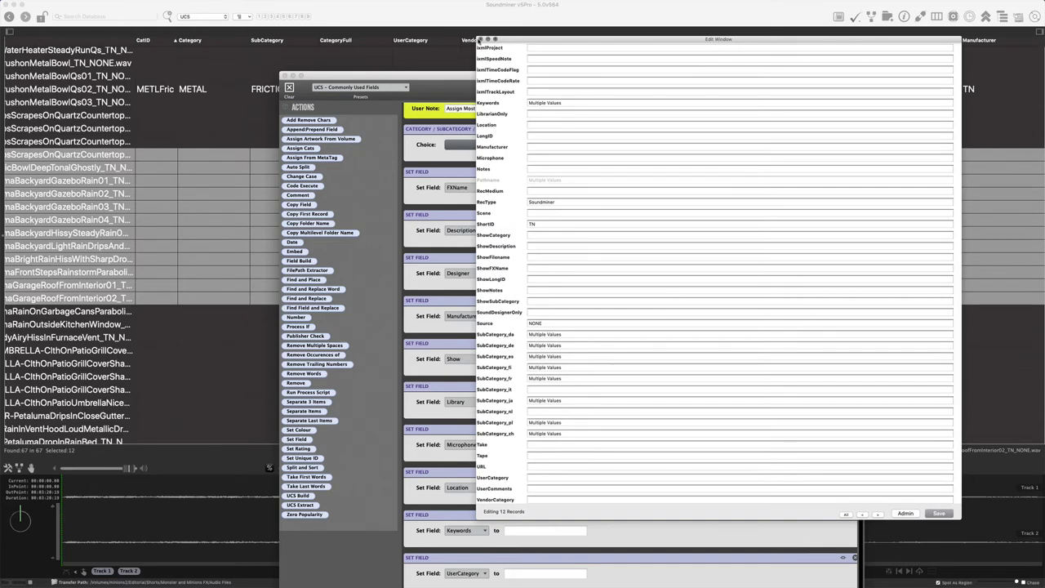
{"action": "left_click_drag", "start_coordinate": [588, 39], "coordinate": [626, 67]}
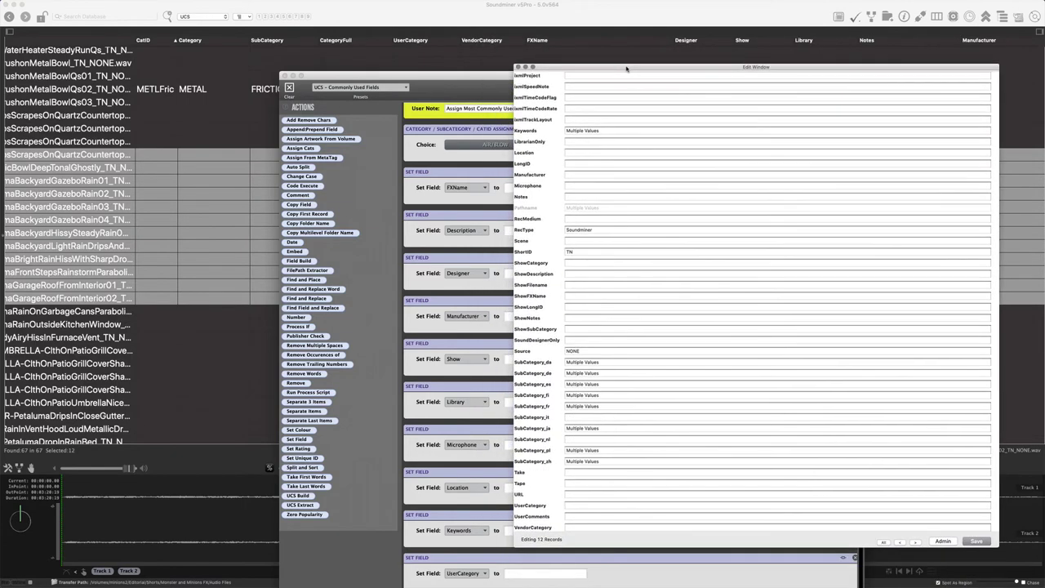
{"action": "left_click", "coordinate": [518, 67]}
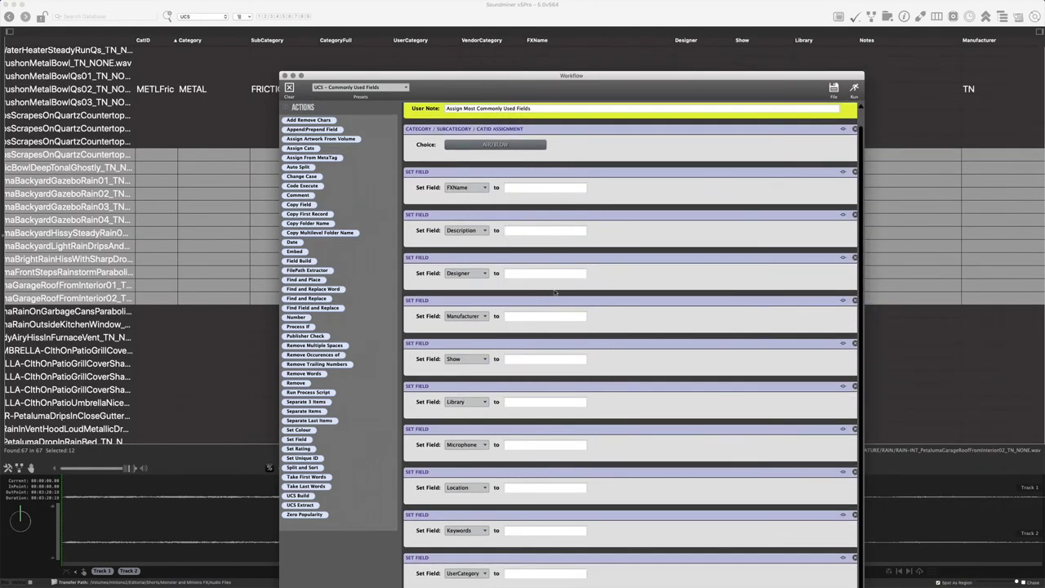
Step: Set the Designer action to the designer's full name and the Library action to the designer's FX library name, and save the preset
{"action": "left_click_drag", "start_coordinate": [521, 78], "coordinate": [559, 12]}
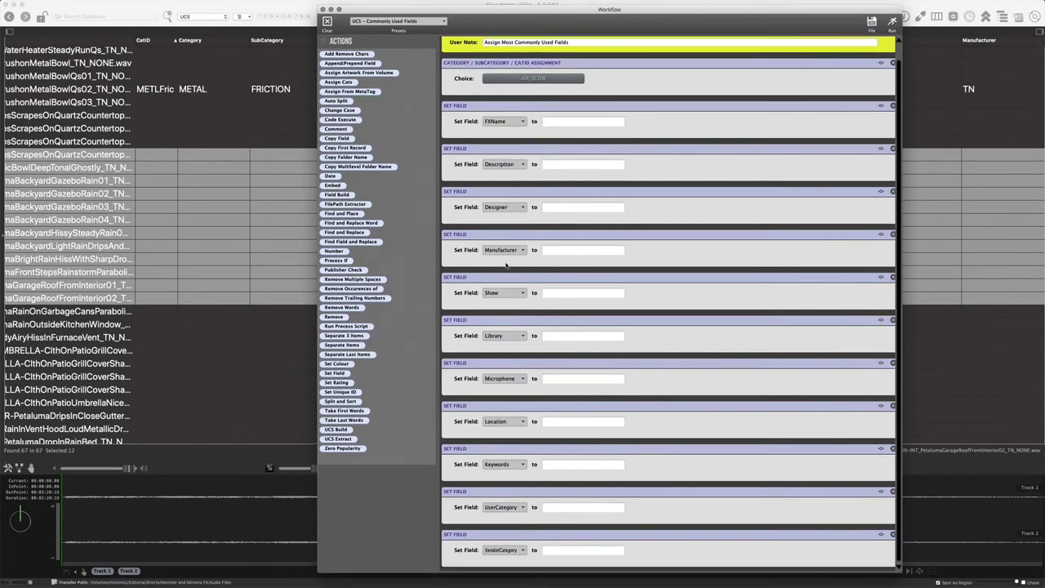
{"action": "left_click", "coordinate": [566, 206]}
{"action": "type", "text": "Tim Nielsen"}
{"action": "type", "text": "Tim Nielsen FX"}
{"action": "left_click", "coordinate": [871, 22]}
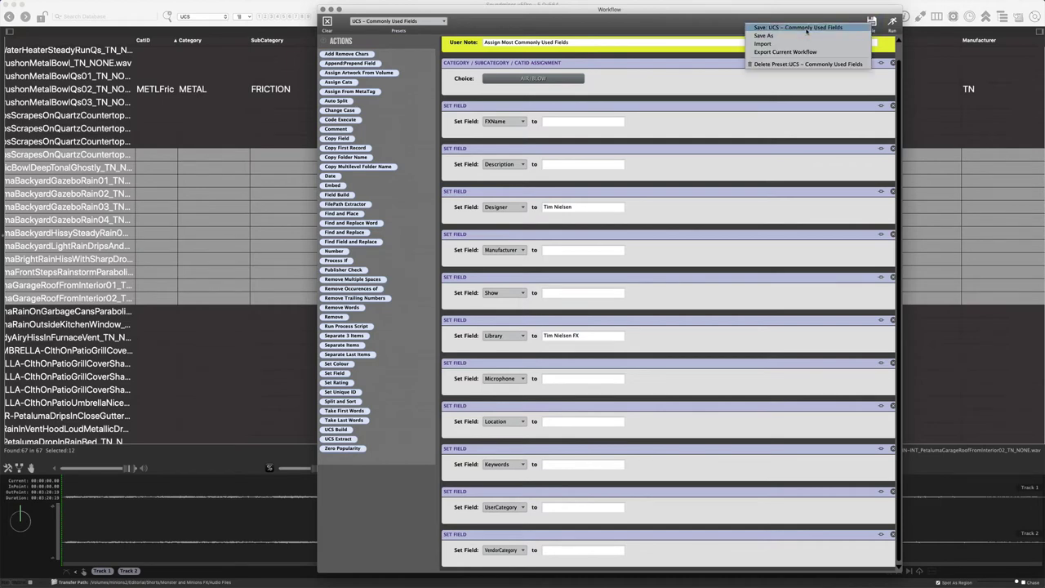
{"action": "key", "text": "Escape"}
Step: Clear the workflow, reload the UCS - Commonly Used Fields preset and check its stored field values
{"action": "left_click", "coordinate": [327, 22]}
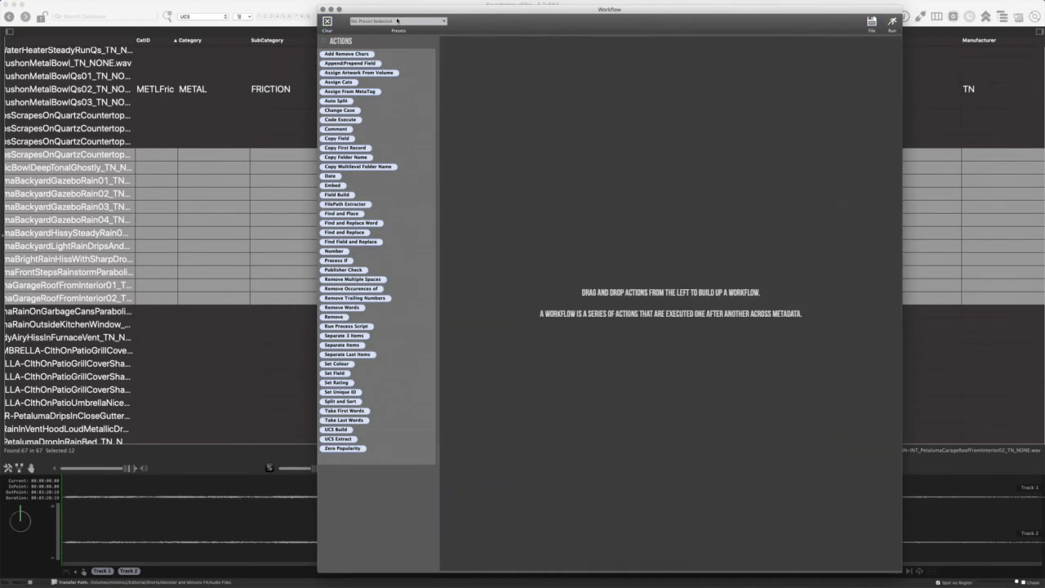
{"action": "left_click", "coordinate": [401, 20]}
{"action": "left_click", "coordinate": [406, 31]}
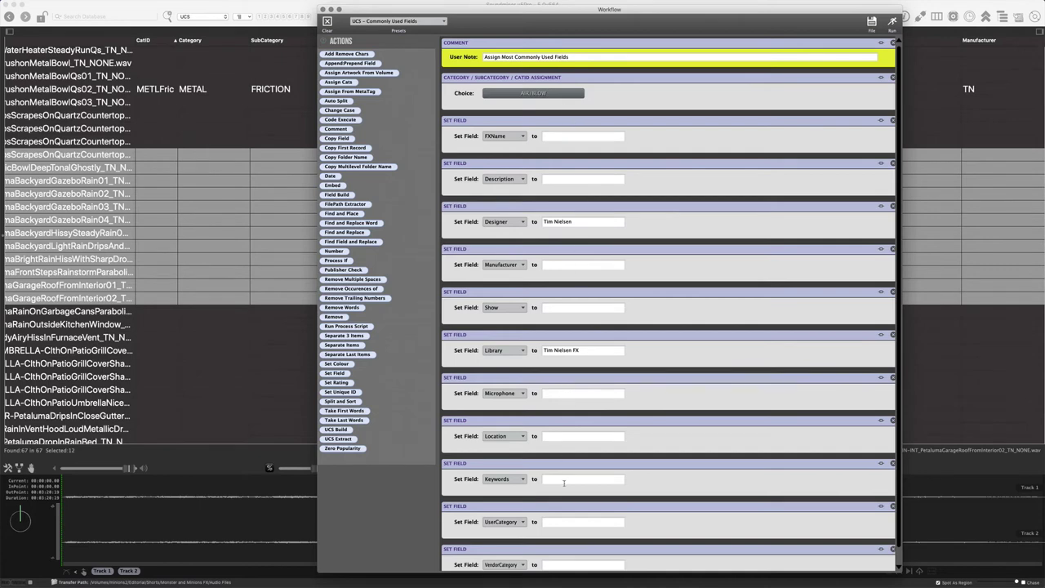
{"action": "scroll", "coordinate": [564, 486], "scroll_direction": "down", "scroll_amount": 1}
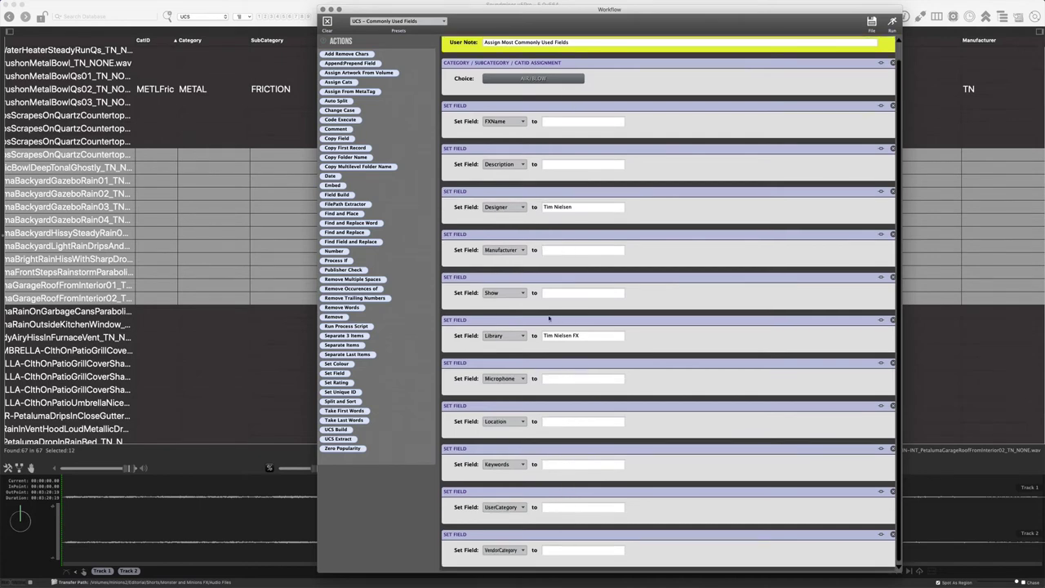
{"action": "scroll", "coordinate": [592, 237], "scroll_direction": "up", "scroll_amount": 1}
{"action": "scroll", "coordinate": [608, 286], "scroll_direction": "down", "scroll_amount": 1}
Step: Clear the workflow, add a Set Field action for Category and duplicate it
{"action": "left_click", "coordinate": [326, 22]}
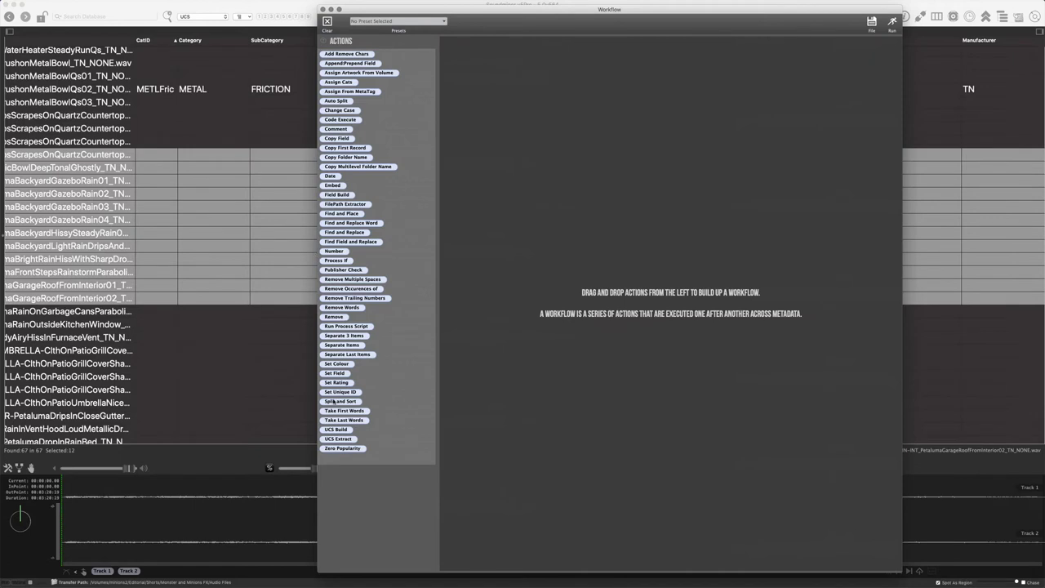
{"action": "left_click_drag", "start_coordinate": [336, 378], "coordinate": [619, 158]}
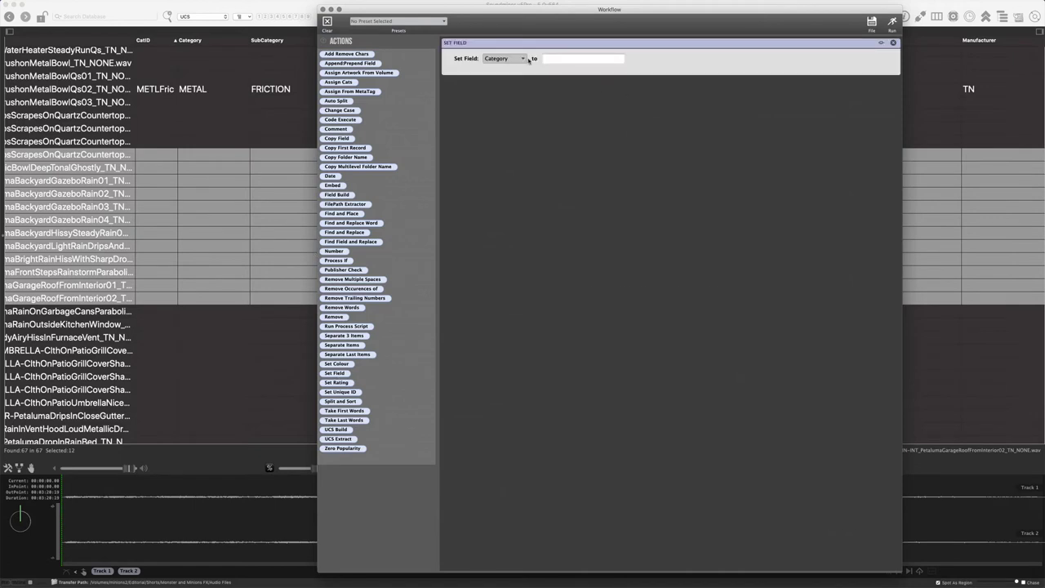
{"action": "right_click", "coordinate": [893, 68]}
{"action": "left_click", "coordinate": [907, 73]}
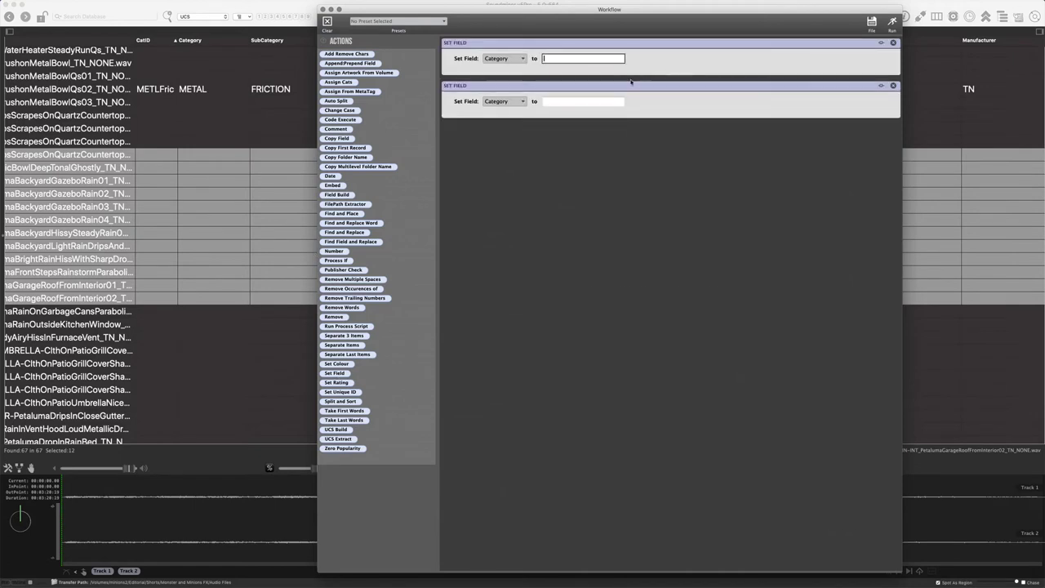
Step: Set the second Set Field action's target to FXName and duplicate that action
{"action": "left_click", "coordinate": [504, 102]}
{"action": "left_click", "coordinate": [504, 120]}
{"action": "right_click", "coordinate": [641, 95]}
{"action": "left_click", "coordinate": [653, 100]}
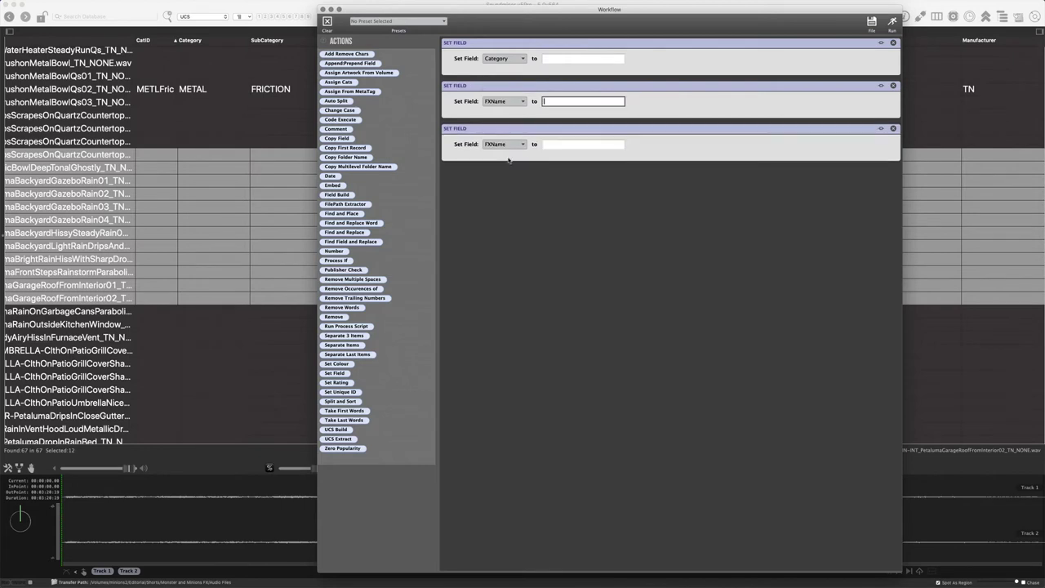
Step: Set the third Set Field action's target to Library, duplicate it and set the copy's target to Show
{"action": "left_click", "coordinate": [505, 144]}
{"action": "left_click", "coordinate": [502, 180]}
{"action": "right_click", "coordinate": [541, 128]}
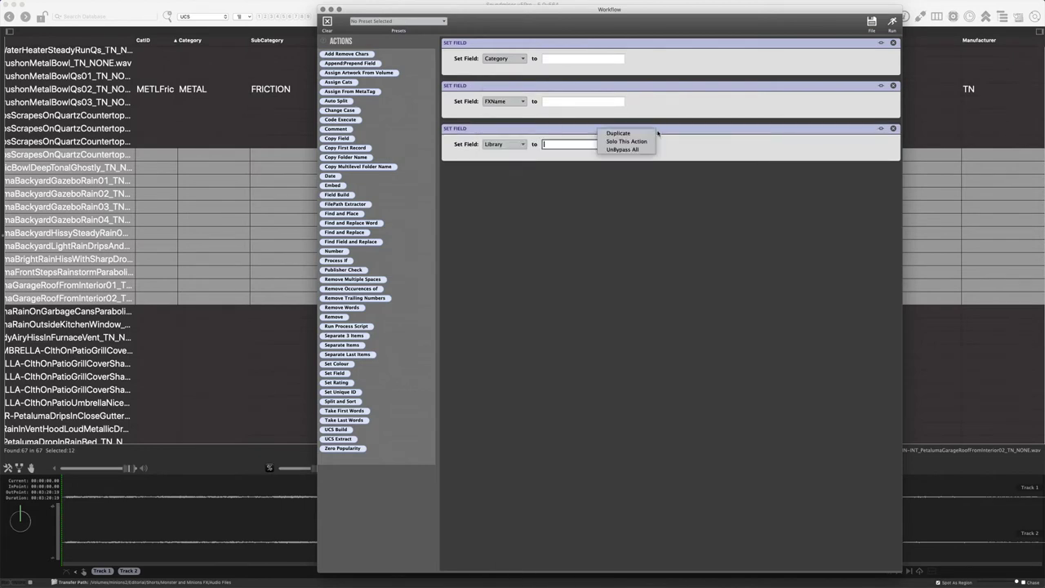
{"action": "left_click", "coordinate": [563, 134]}
{"action": "left_click", "coordinate": [512, 188]}
{"action": "left_click", "coordinate": [503, 168]}
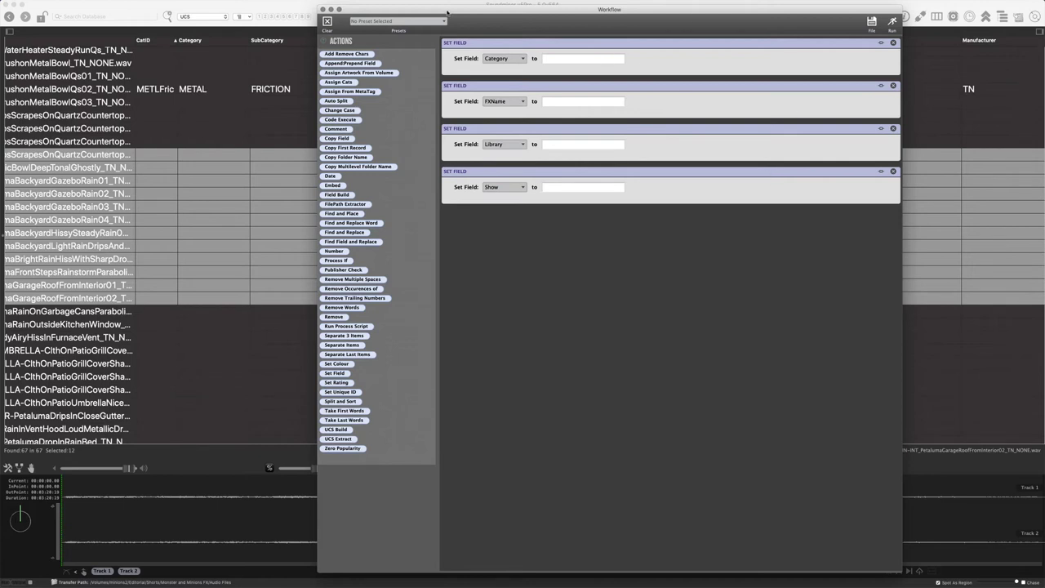
Step: Clear the custom workflow and reload the UCS - Commonly Used Fields preset
{"action": "left_click", "coordinate": [327, 21]}
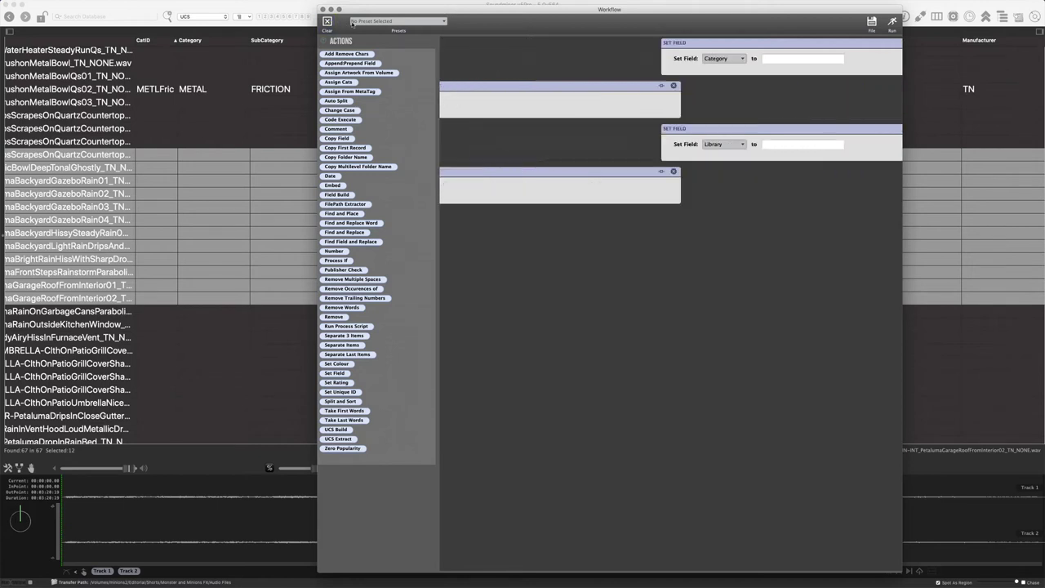
{"action": "left_click", "coordinate": [398, 20]}
{"action": "left_click", "coordinate": [392, 32]}
{"action": "scroll", "coordinate": [565, 152], "scroll_direction": "down", "scroll_amount": 1}
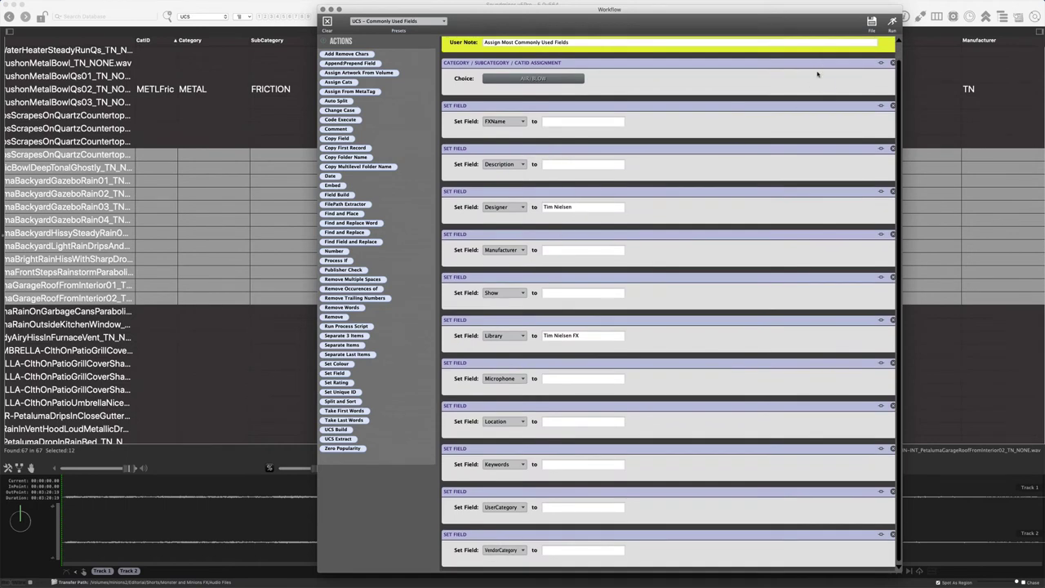
Step: Run the UCS - Commonly Used Fields workflow on all records and view the choices of its category assignment action
{"action": "left_click", "coordinate": [576, 250]}
{"action": "left_click_drag", "start_coordinate": [577, 29], "coordinate": [543, 280]}
{"action": "key", "text": "Return"}
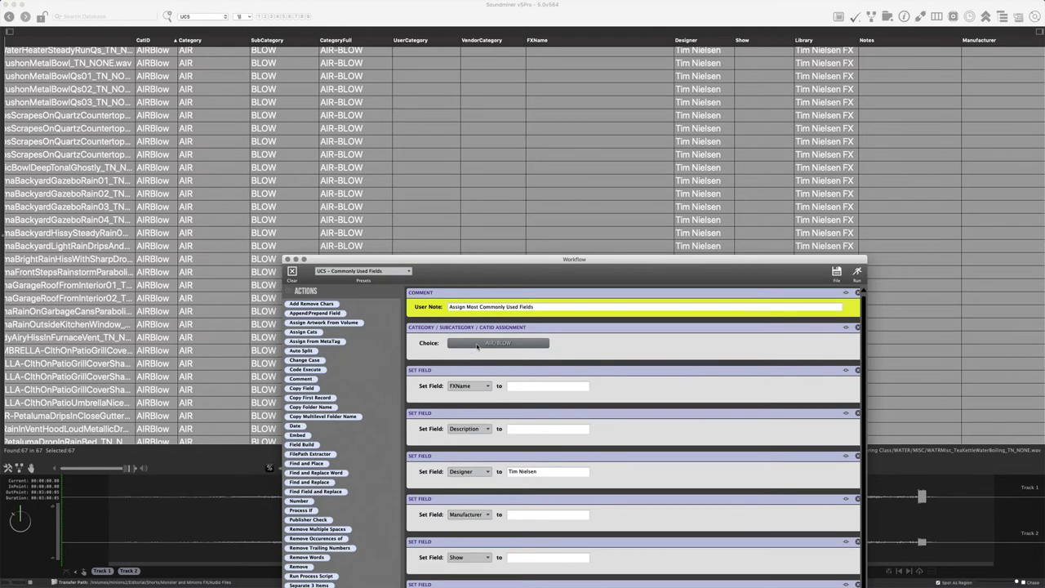
{"action": "left_click", "coordinate": [478, 344]}
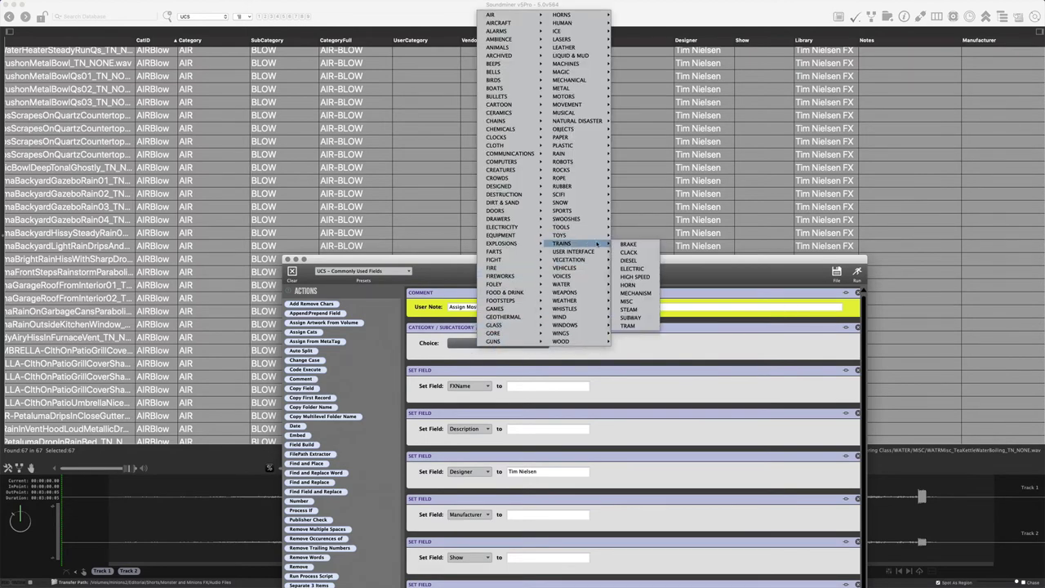
{"action": "left_click", "coordinate": [682, 361]}
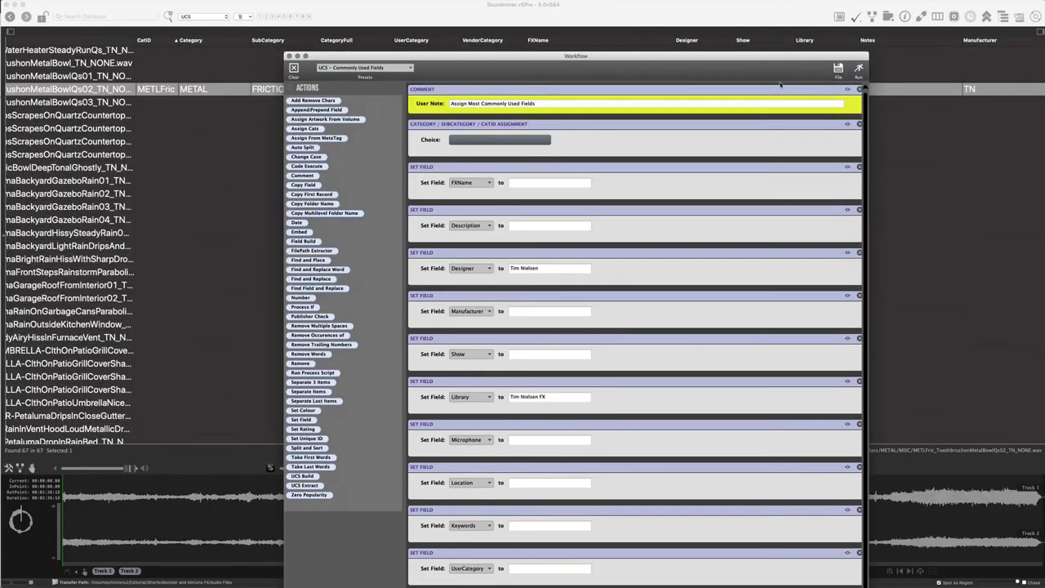
Step: Clear the workflow, load the Clear Foreigns preset and review its Remove actions for the translated category fields
{"action": "left_click", "coordinate": [294, 68]}
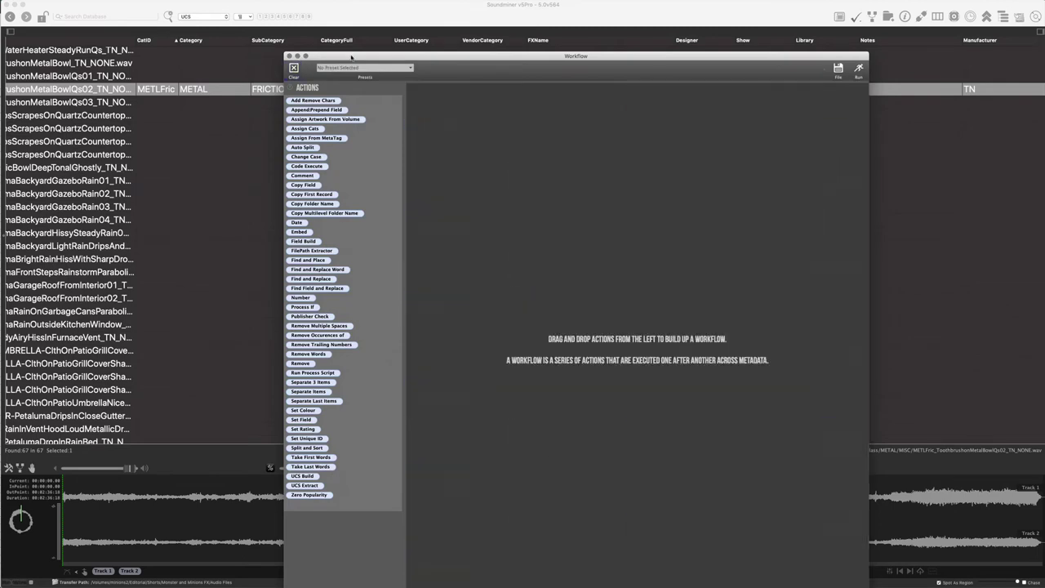
{"action": "left_click", "coordinate": [400, 69]}
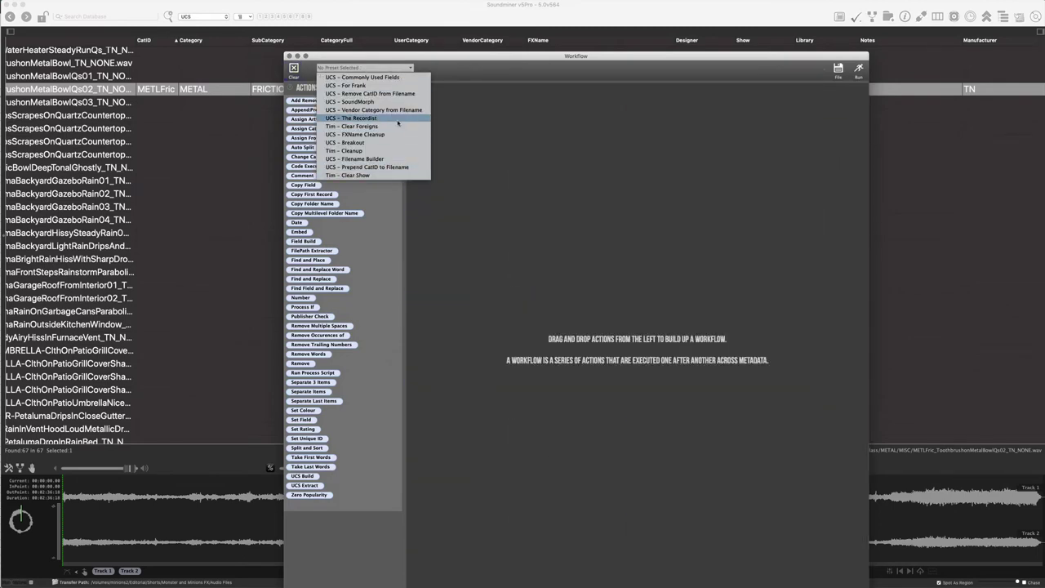
{"action": "left_click", "coordinate": [353, 126]}
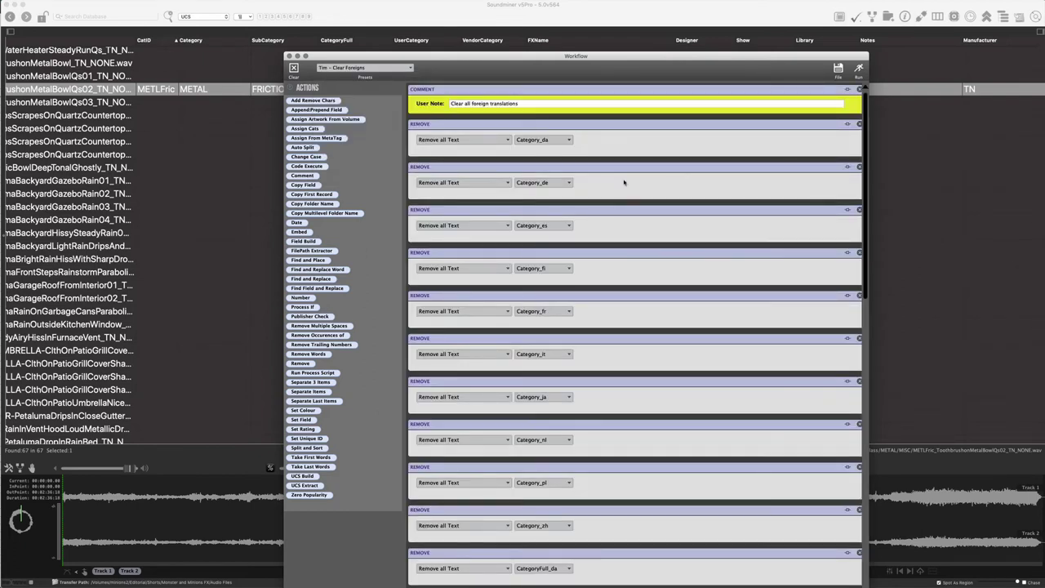
{"action": "scroll", "coordinate": [553, 139], "scroll_direction": "down", "scroll_amount": 5}
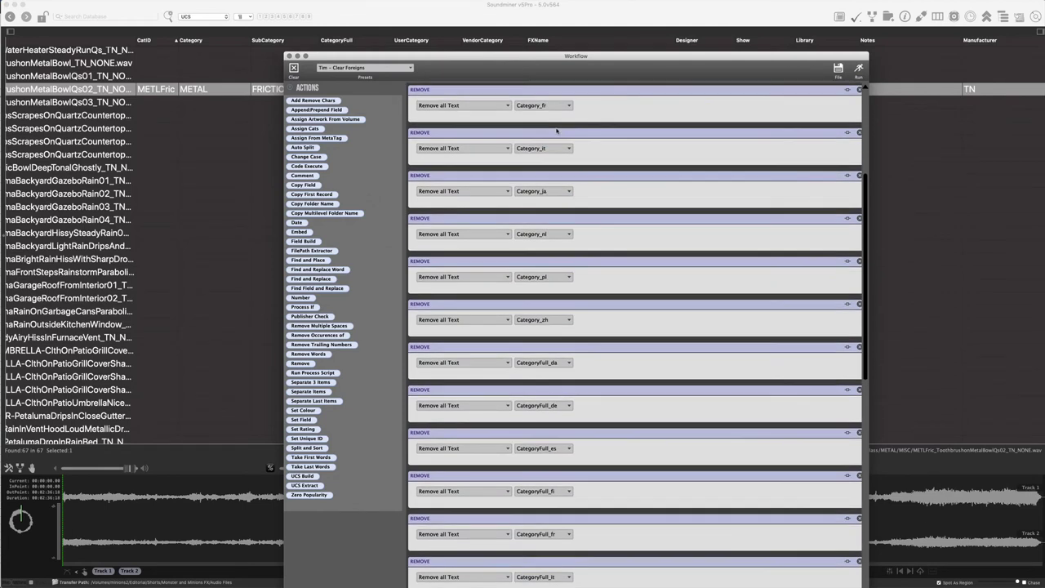
{"action": "scroll", "coordinate": [557, 131], "scroll_direction": "down", "scroll_amount": 11}
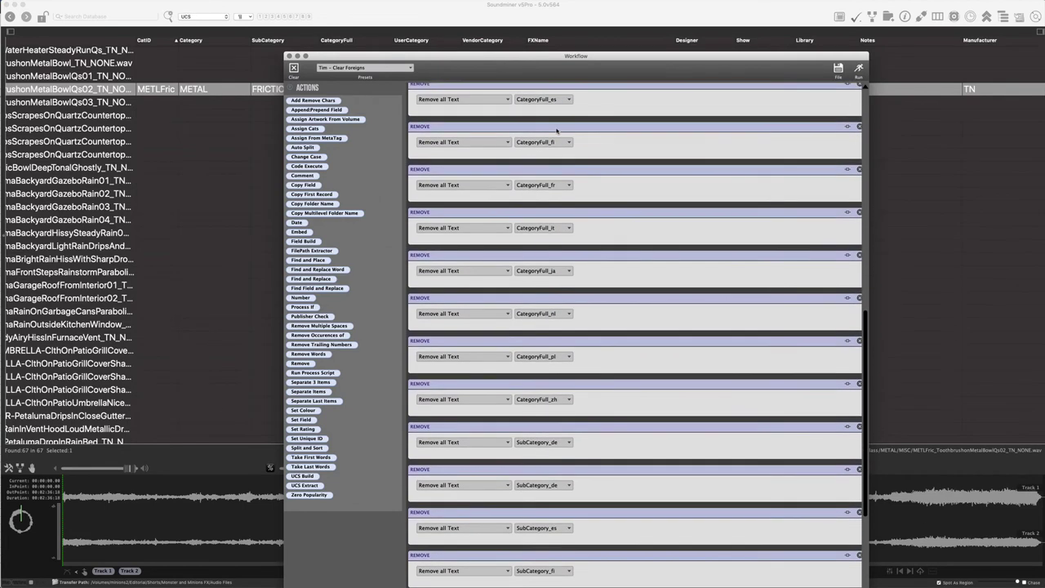
{"action": "scroll", "coordinate": [557, 130], "scroll_direction": "down", "scroll_amount": 1}
{"action": "scroll", "coordinate": [557, 130], "scroll_direction": "up", "scroll_amount": 12}
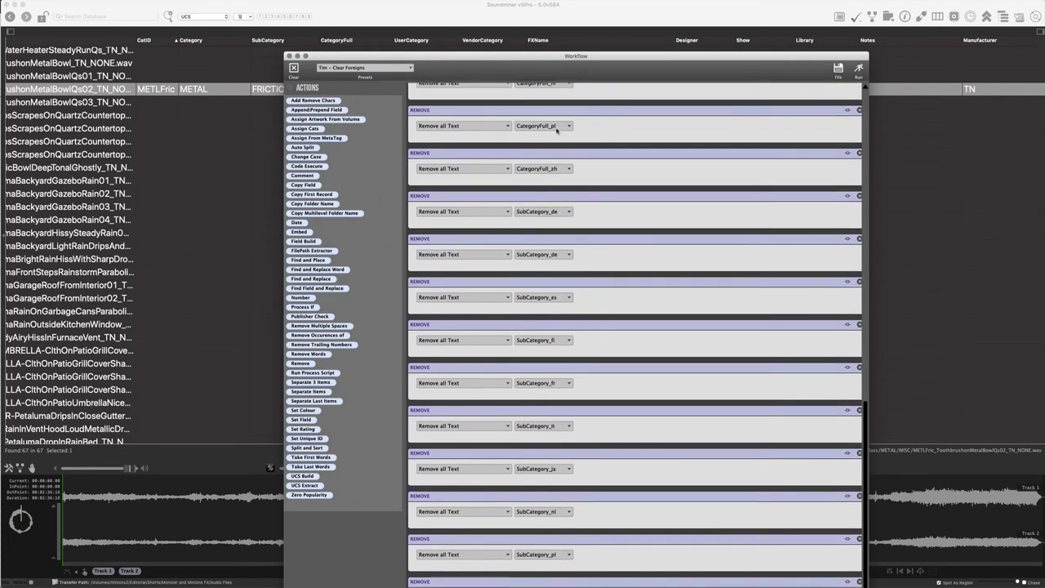
{"action": "scroll", "coordinate": [557, 131], "scroll_direction": "up", "scroll_amount": 6}
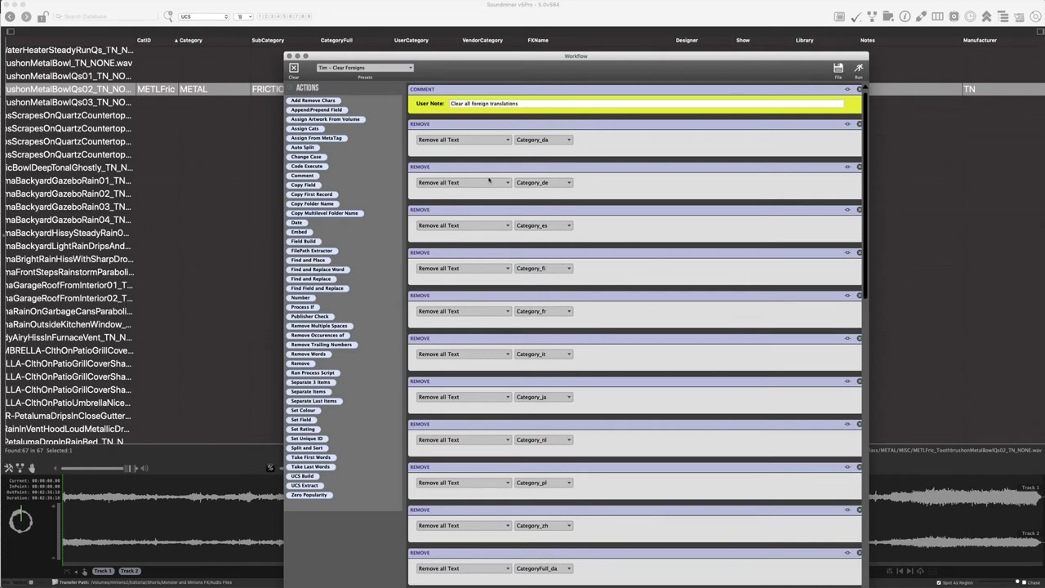
Step: Show the translated CategoryFull columns, select all records and assign them the CatID AIRSuck (AIR-SUCTION)
{"action": "left_click", "coordinate": [510, 9]}
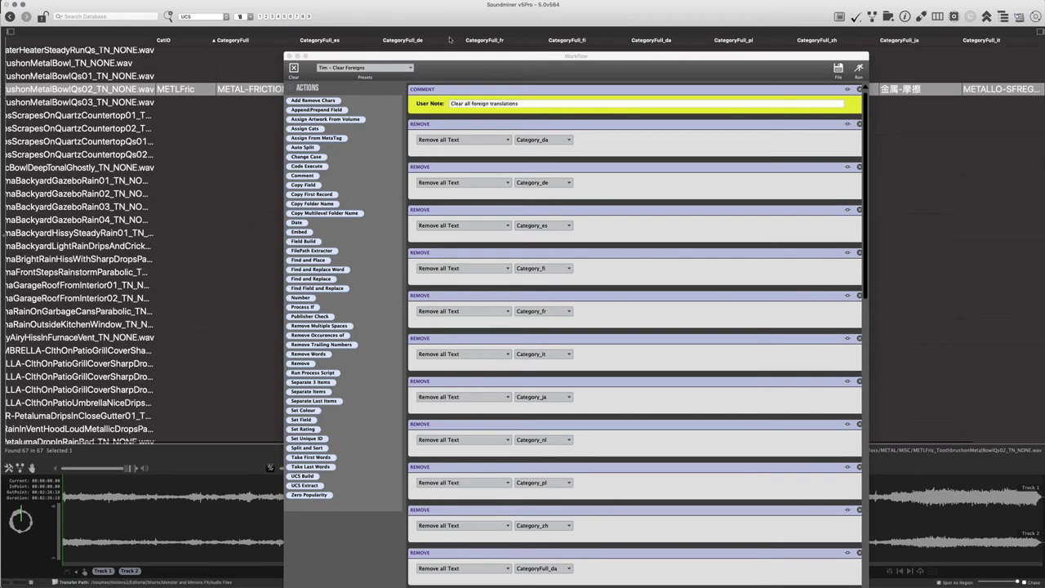
{"action": "key", "text": "super+a"}
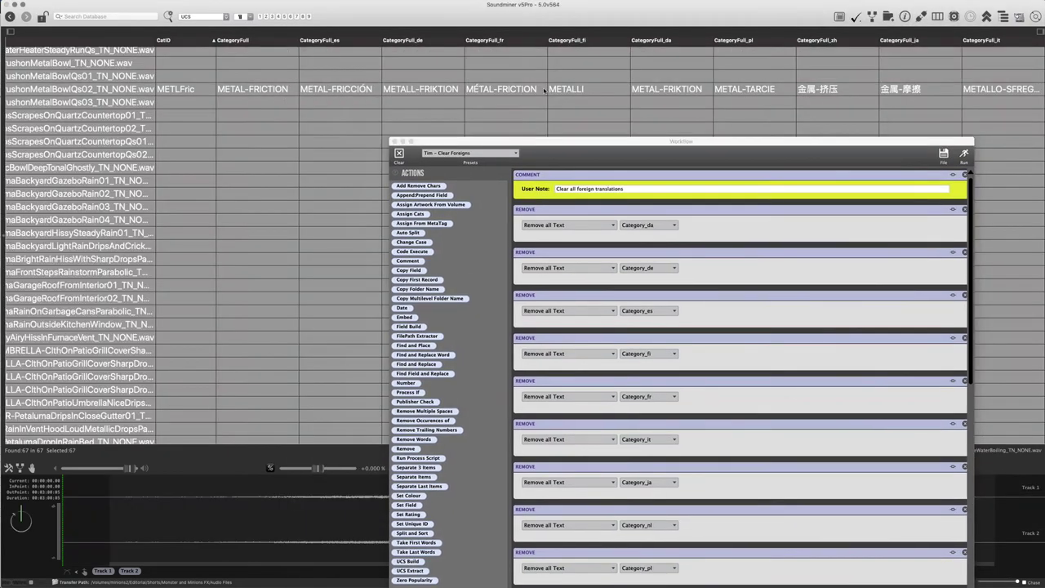
{"action": "right_click", "coordinate": [535, 91]}
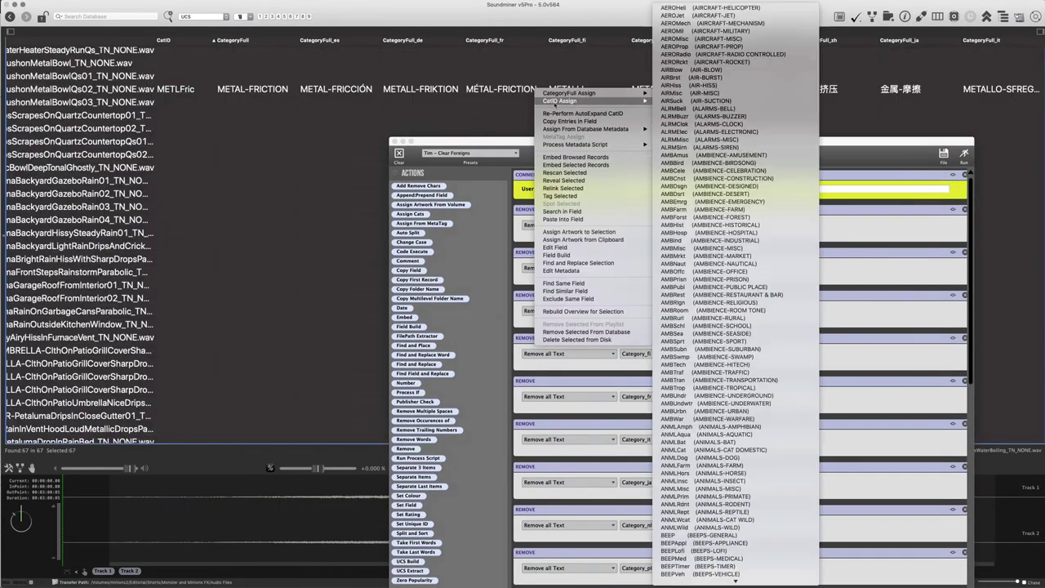
{"action": "mouse_move", "coordinate": [553, 101]}
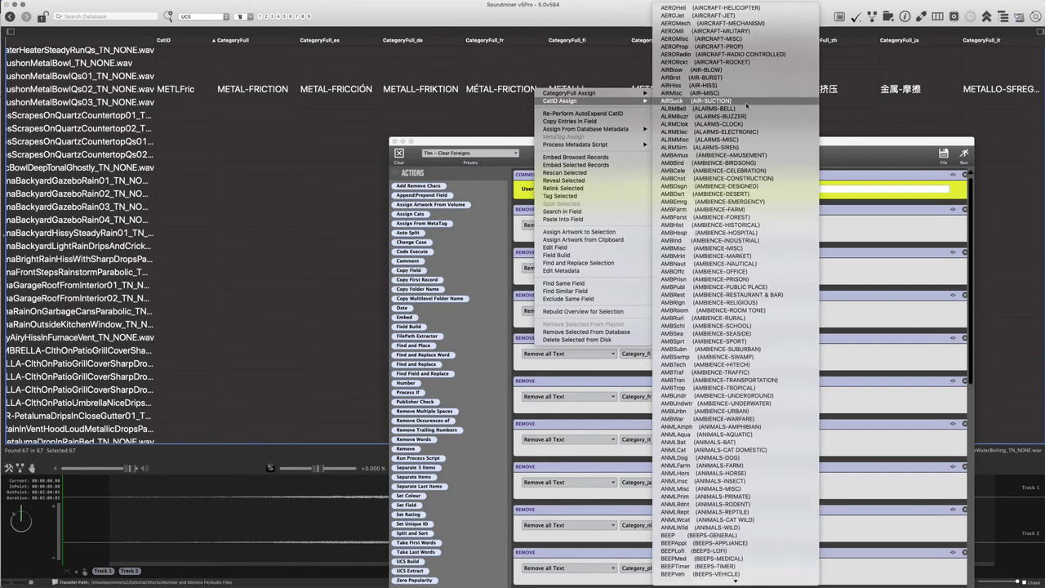
{"action": "left_click", "coordinate": [745, 102]}
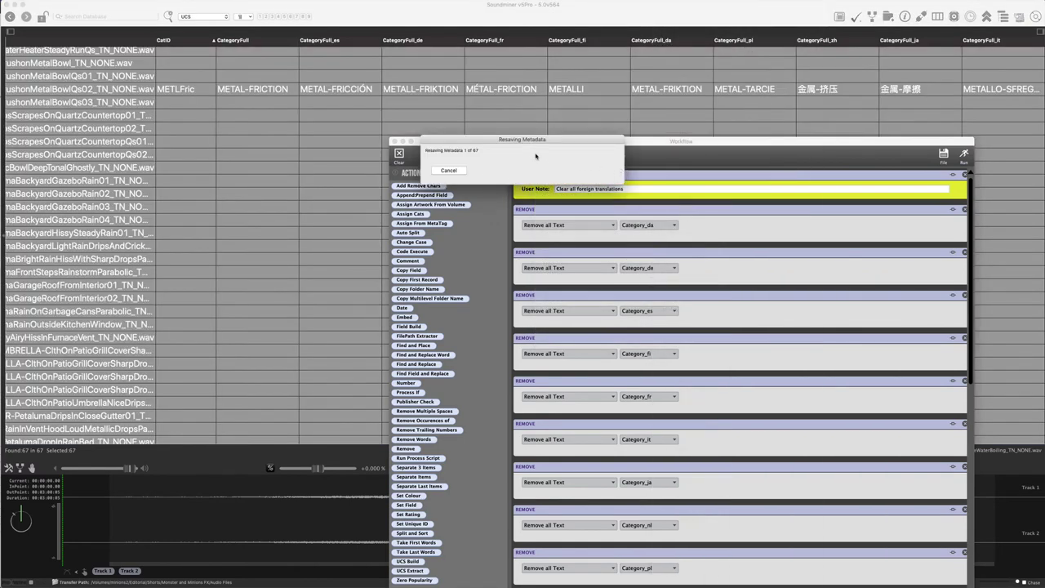
Step: Check the translated category columns and run the Clear Foreigns workflow on all selected records
{"action": "left_click_drag", "start_coordinate": [804, 144], "coordinate": [764, 299]}
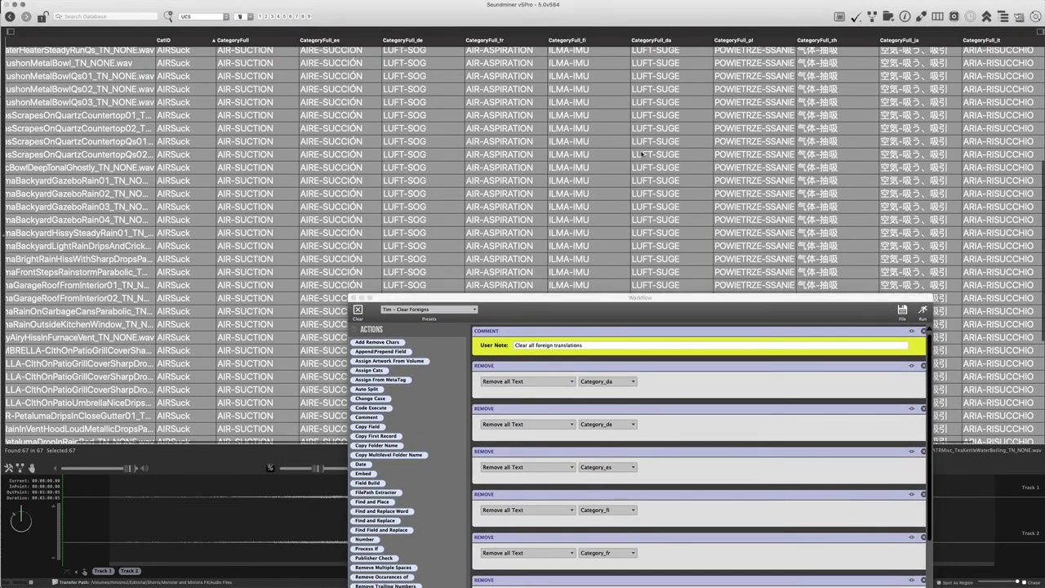
{"action": "scroll", "coordinate": [542, 160], "scroll_direction": "left", "scroll_amount": 5}
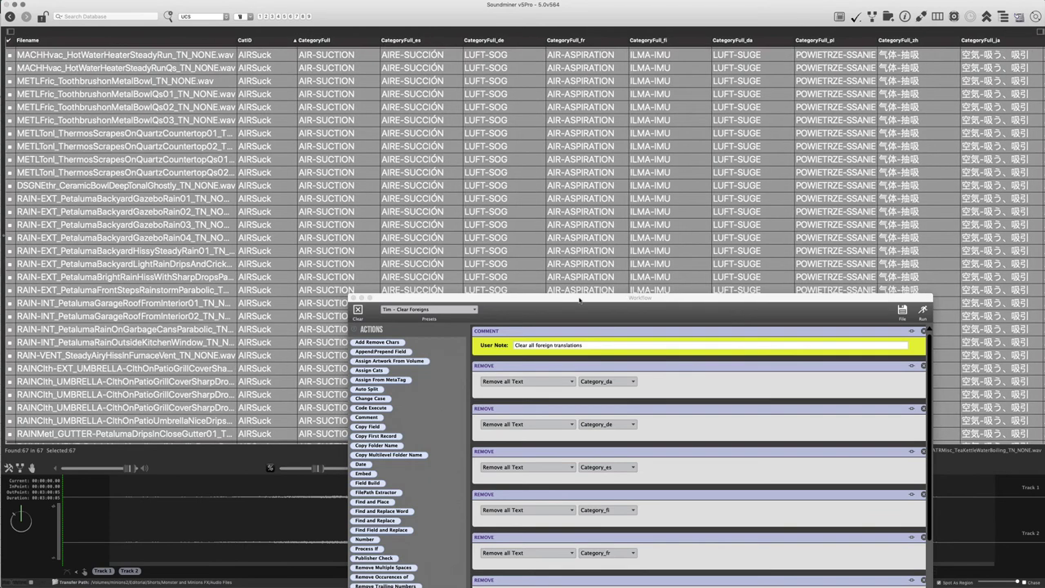
{"action": "left_click_drag", "start_coordinate": [609, 298], "coordinate": [603, 172]}
{"action": "left_click", "coordinate": [918, 183]}
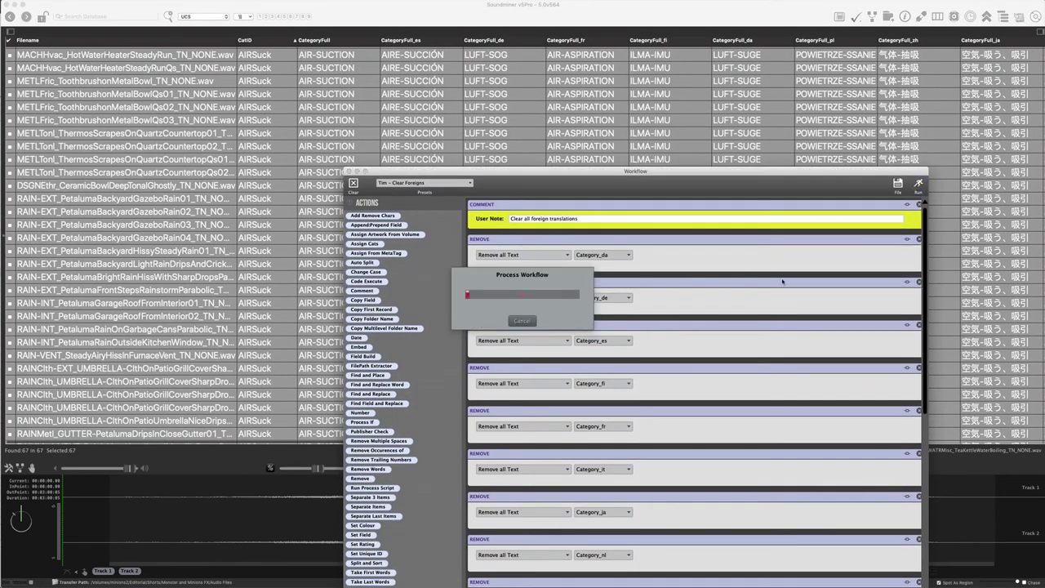
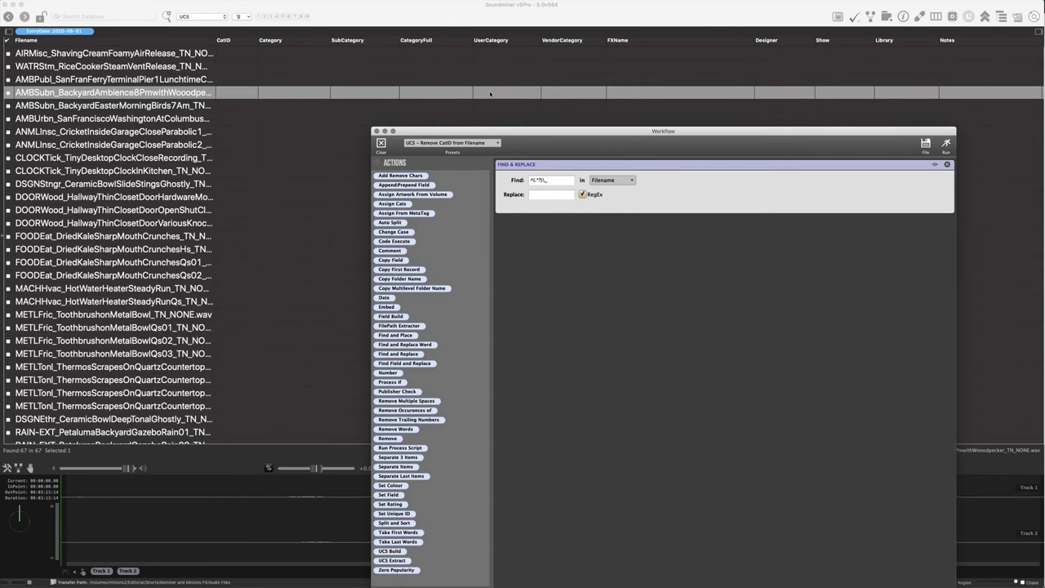
Step: Select all records and fill their category fields with the AutoExpand CatID From Filename metadata script
{"action": "left_click", "coordinate": [490, 92]}
{"action": "key", "text": "super+a"}
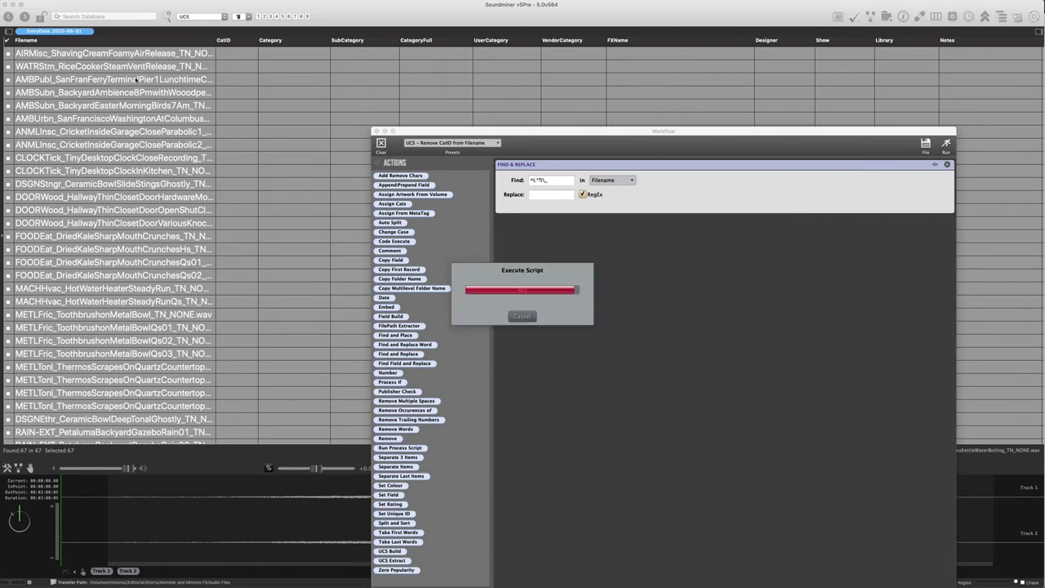
{"action": "right_click", "coordinate": [173, 76]}
{"action": "mouse_move", "coordinate": [245, 132]}
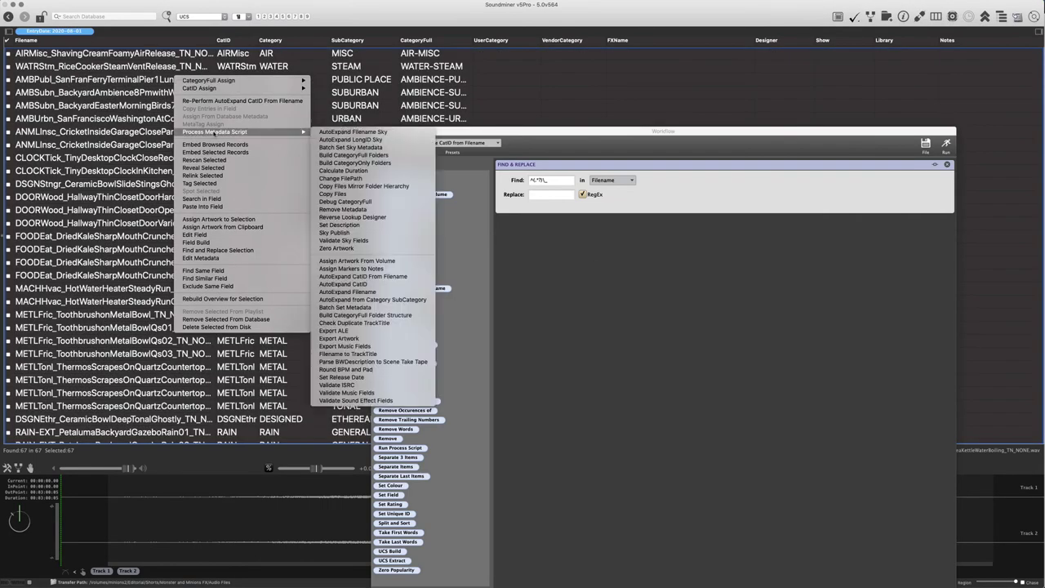
{"action": "left_click", "coordinate": [375, 284]}
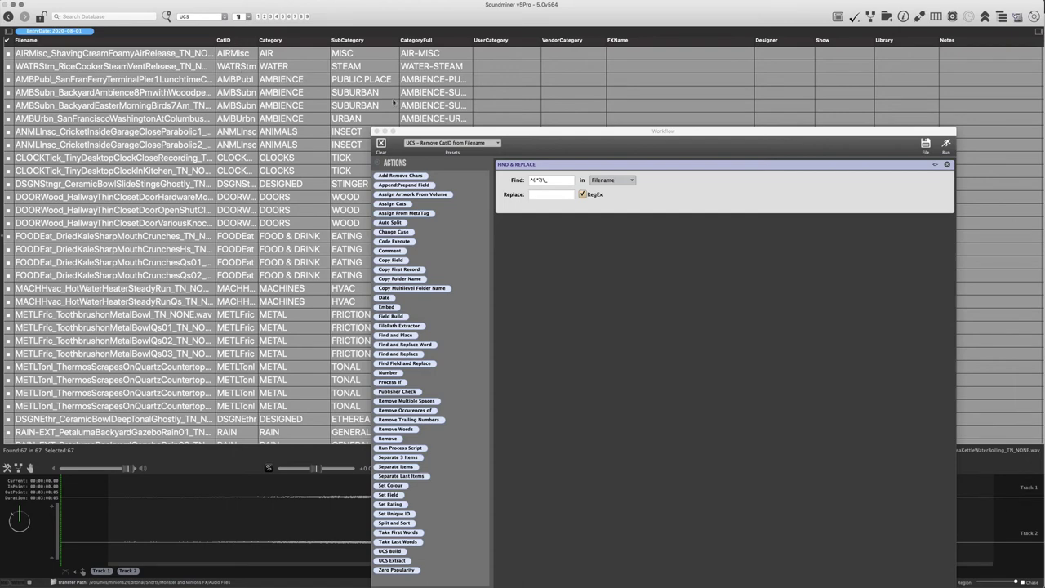
Step: Run the UCS - Remove CatID from Filename workflow on all records and check the filenames in the list
{"action": "left_click_drag", "start_coordinate": [412, 135], "coordinate": [546, 92]}
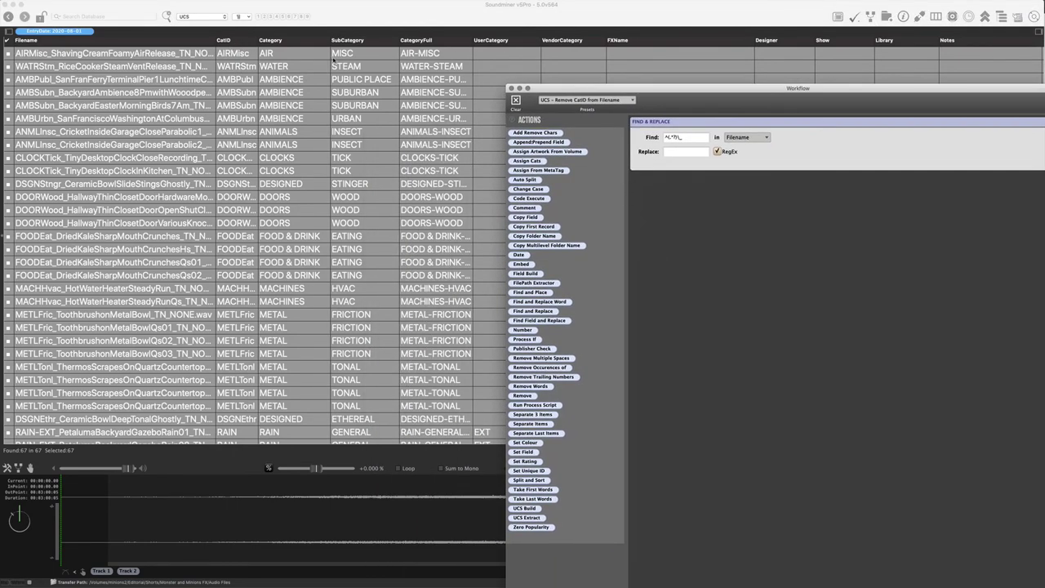
{"action": "left_click", "coordinate": [144, 157]}
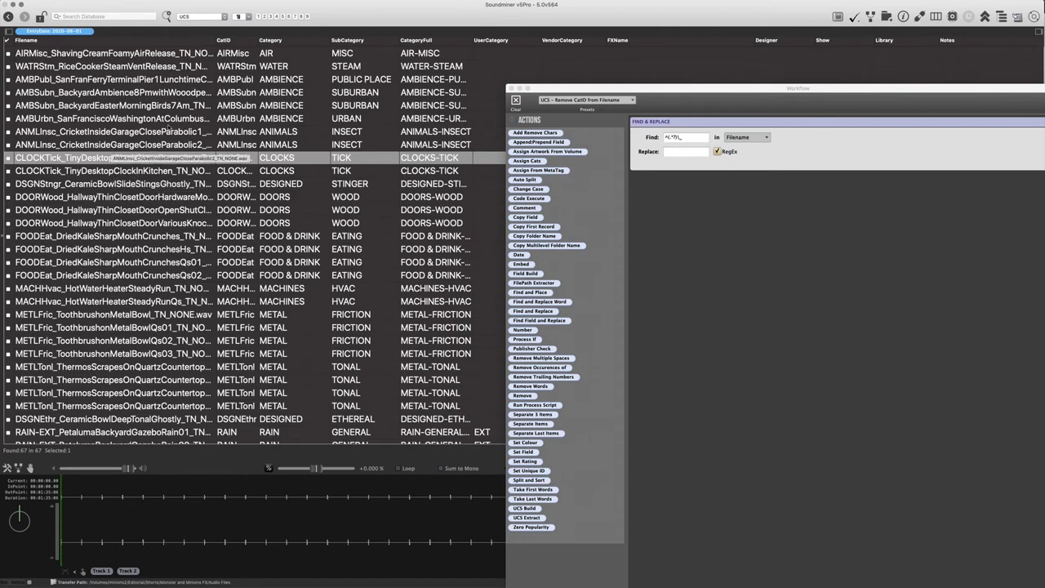
{"action": "key", "text": "super+a"}
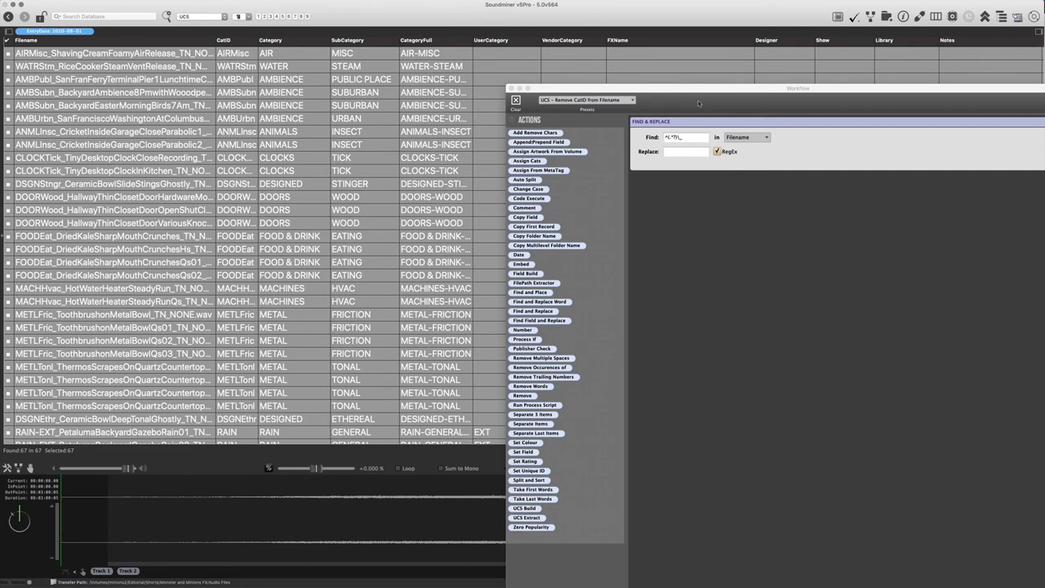
{"action": "left_click_drag", "start_coordinate": [701, 86], "coordinate": [683, 86]}
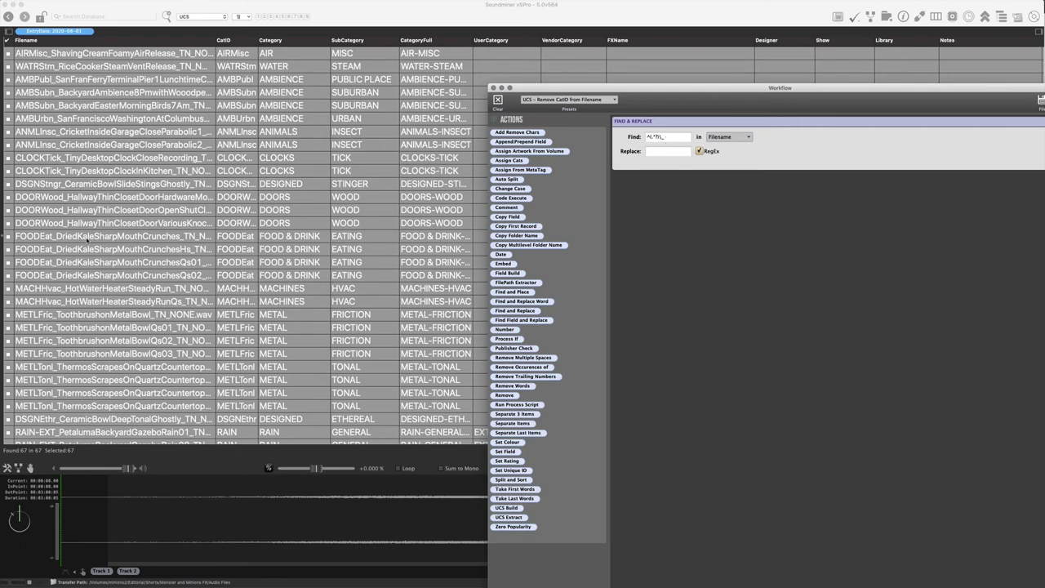
{"action": "left_click_drag", "start_coordinate": [677, 97], "coordinate": [437, 100]}
{"action": "left_click", "coordinate": [823, 103]}
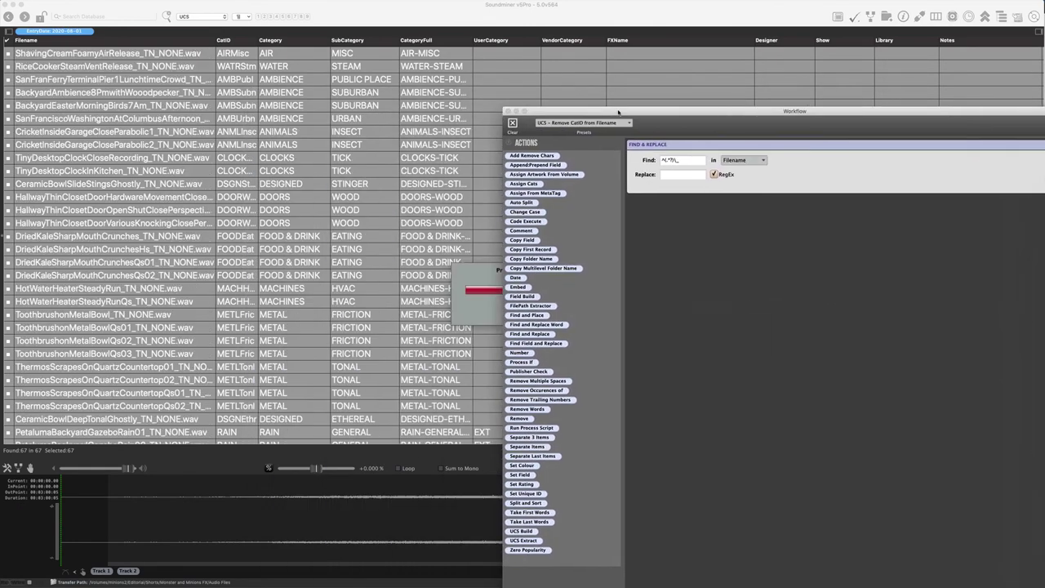
{"action": "left_click", "coordinate": [76, 225]}
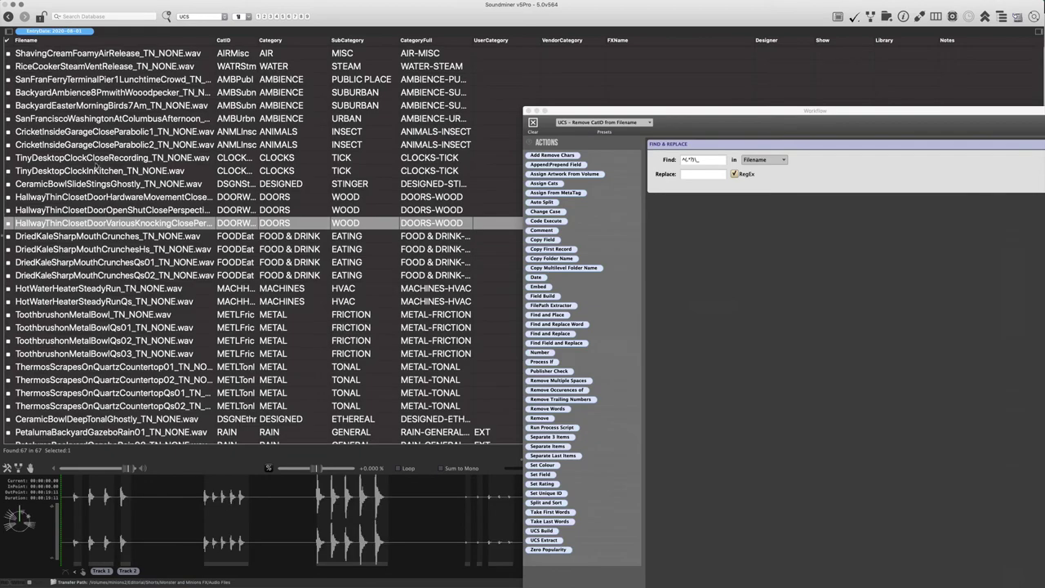
{"action": "scroll", "coordinate": [91, 262], "scroll_direction": "down", "scroll_amount": 4}
{"action": "scroll", "coordinate": [261, 245], "scroll_direction": "down", "scroll_amount": 4}
{"action": "scroll", "coordinate": [261, 245], "scroll_direction": "up", "scroll_amount": 8}
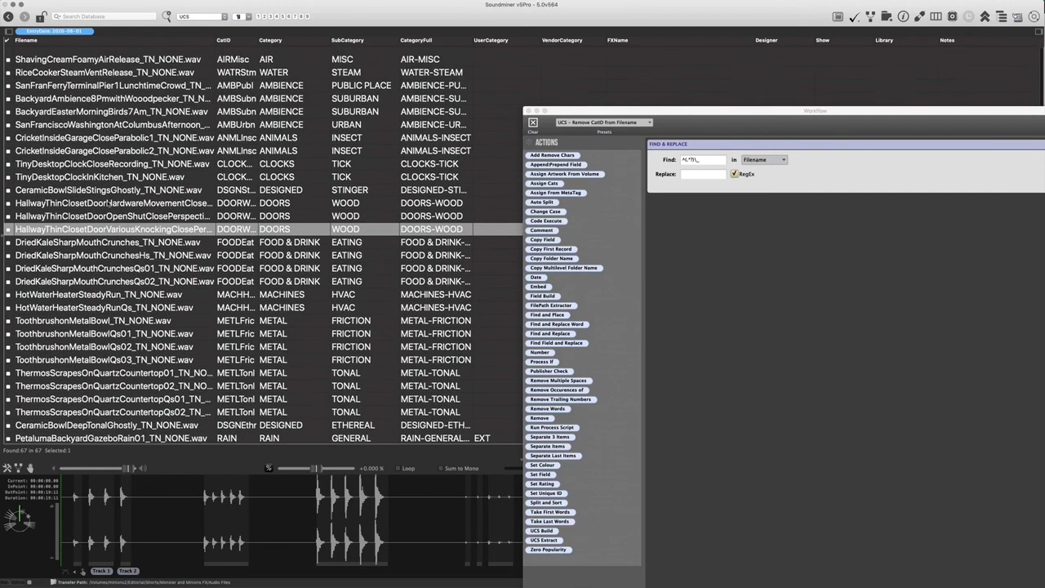
Step: Clear the current workflow and load the UCS - Prepend CatID to Filename preset in the Workflow window
{"action": "left_click_drag", "start_coordinate": [799, 109], "coordinate": [568, 100]}
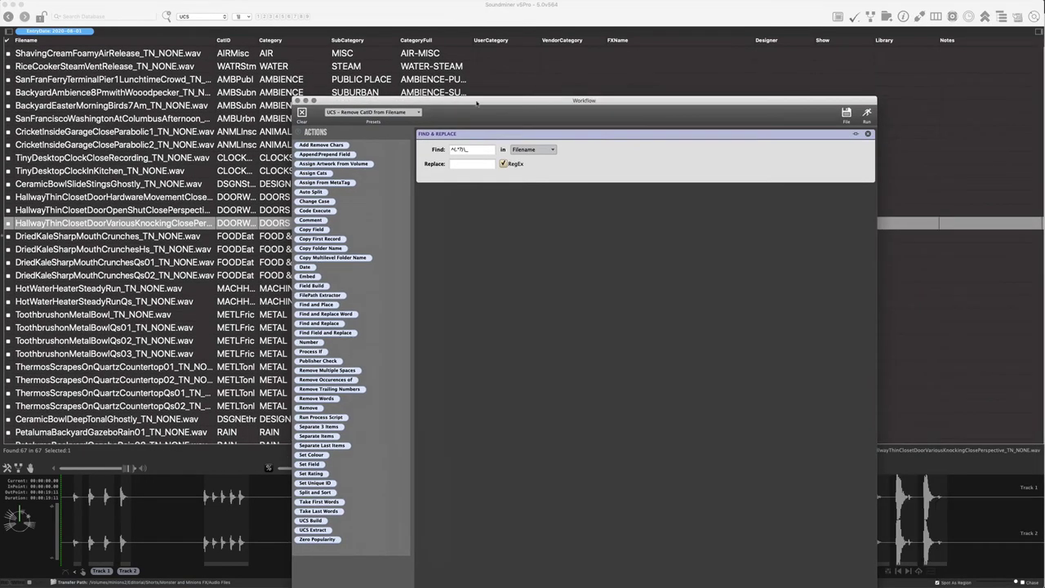
{"action": "left_click", "coordinate": [302, 112]}
{"action": "left_click", "coordinate": [372, 112]}
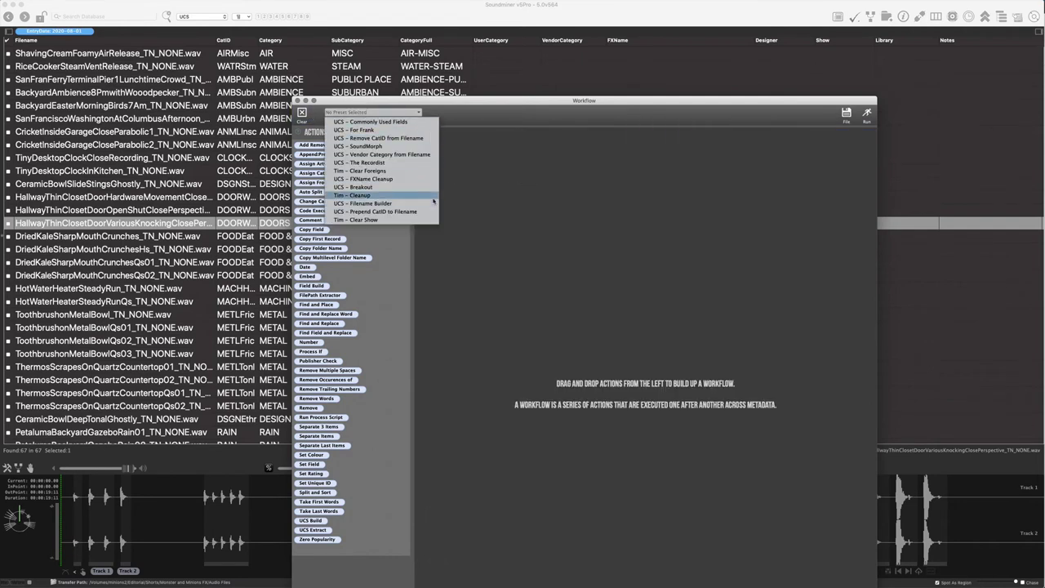
{"action": "left_click", "coordinate": [385, 213]}
{"action": "left_click_drag", "start_coordinate": [490, 101], "coordinate": [600, 83]}
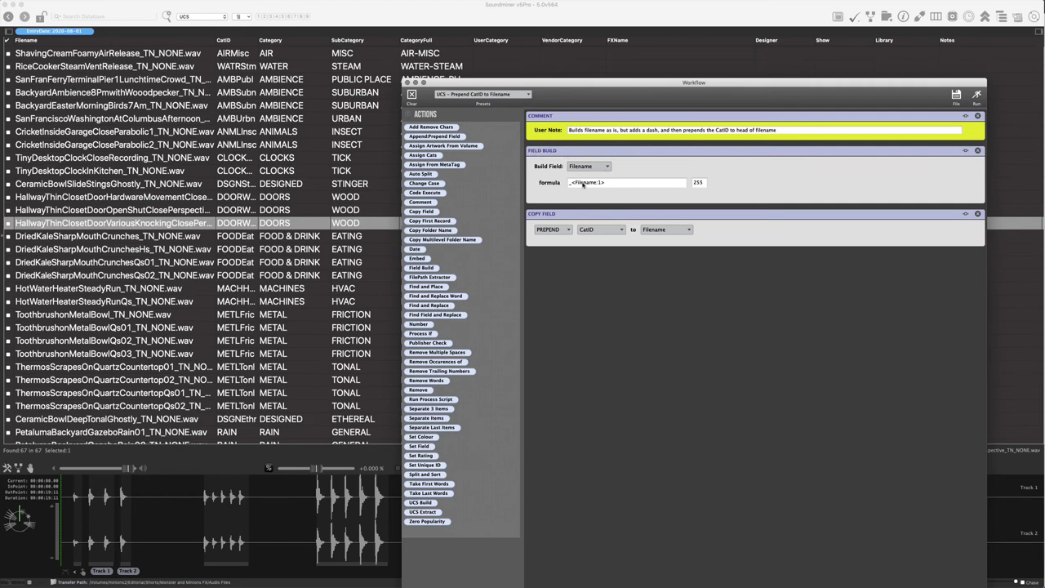
Step: Examine the parts of the Field Build formula, including the Filename tag, its :1 suffix and the character limit
{"action": "left_click", "coordinate": [575, 182]}
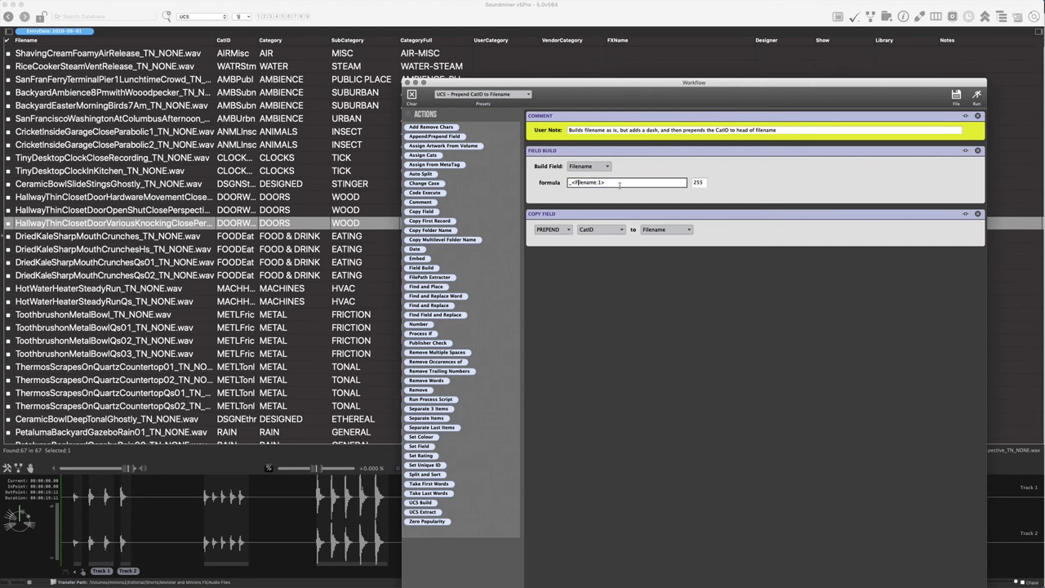
{"action": "key", "text": "shift+Right"}
{"action": "key", "text": "shift+Right"}
{"action": "key", "text": "shift+Right"}
{"action": "key", "text": "shift+Right"}
{"action": "key", "text": "shift+Right"}
{"action": "key", "text": "shift+Right"}
{"action": "key", "text": "shift+Right"}
{"action": "key", "text": "shift+Right"}
{"action": "key", "text": "Right"}
{"action": "key", "text": "shift+Right"}
{"action": "key", "text": "Right"}
{"action": "key", "text": "shift+Left"}
{"action": "key", "text": "Tab"}
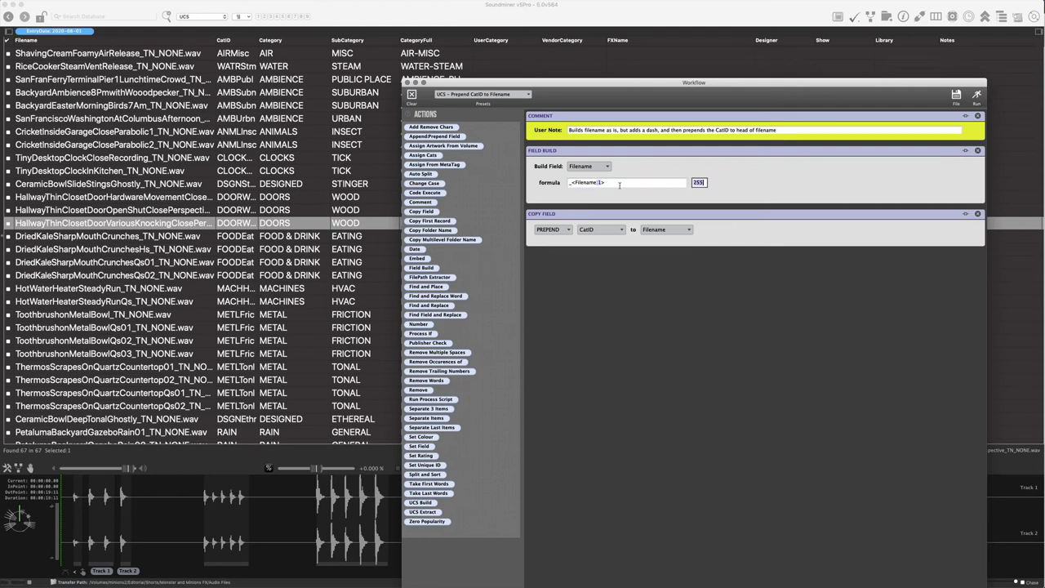
{"action": "key", "text": "shift+Tab"}
Step: Remove the :1 suffix from the Field Build formula so it reads _<Filename>
{"action": "left_click", "coordinate": [589, 186]}
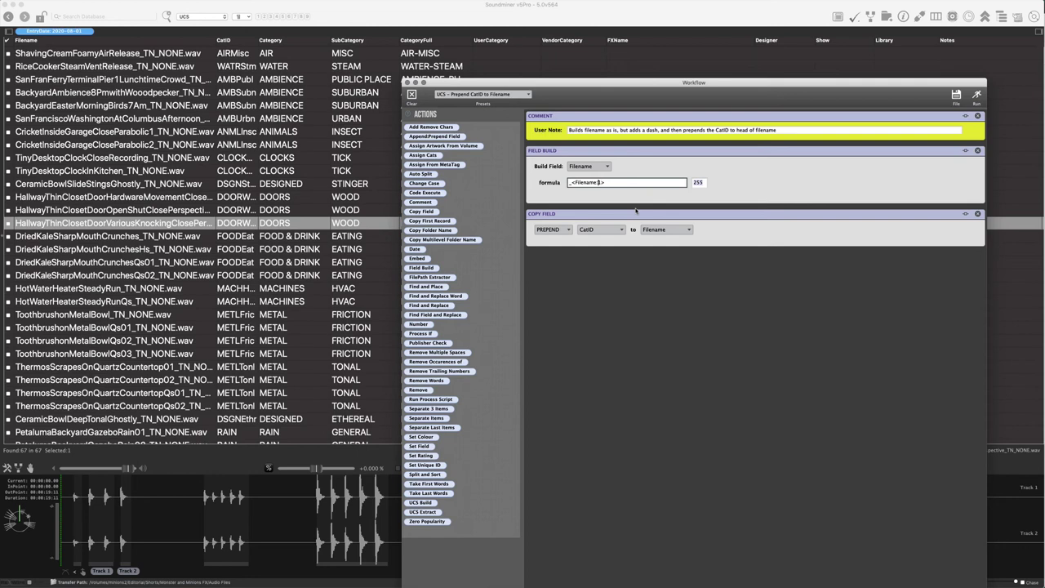
{"action": "key", "text": "shift+Left"}
{"action": "key", "text": "Right"}
{"action": "key", "text": "shift+Left"}
{"action": "key", "text": "BackSpace"}
Step: Select all records and run the UCS - Prepend CatID to Filename workflow on them
{"action": "left_click", "coordinate": [760, 78]}
{"action": "key", "text": "super+a"}
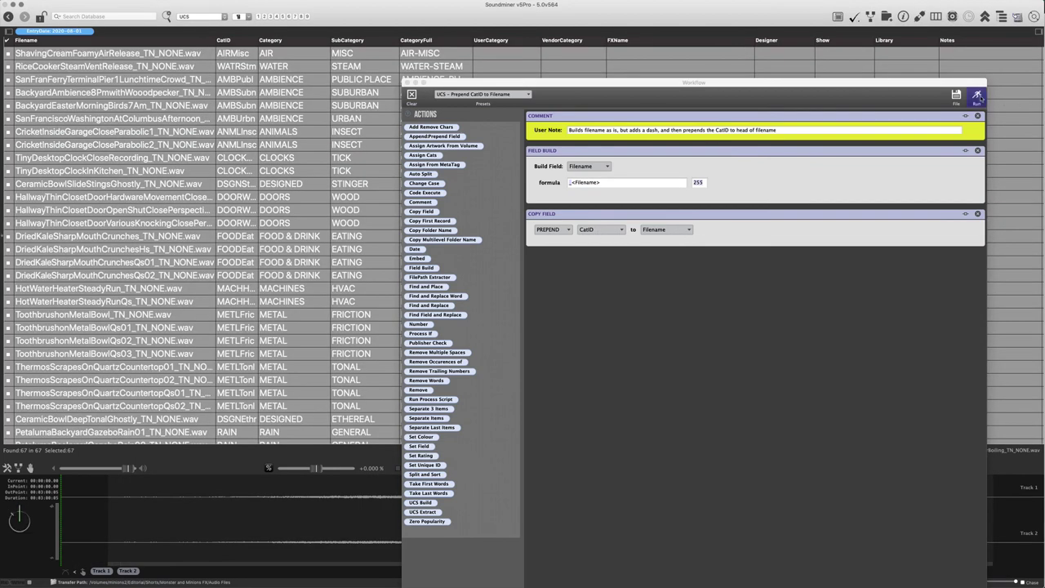
{"action": "left_click", "coordinate": [975, 136]}
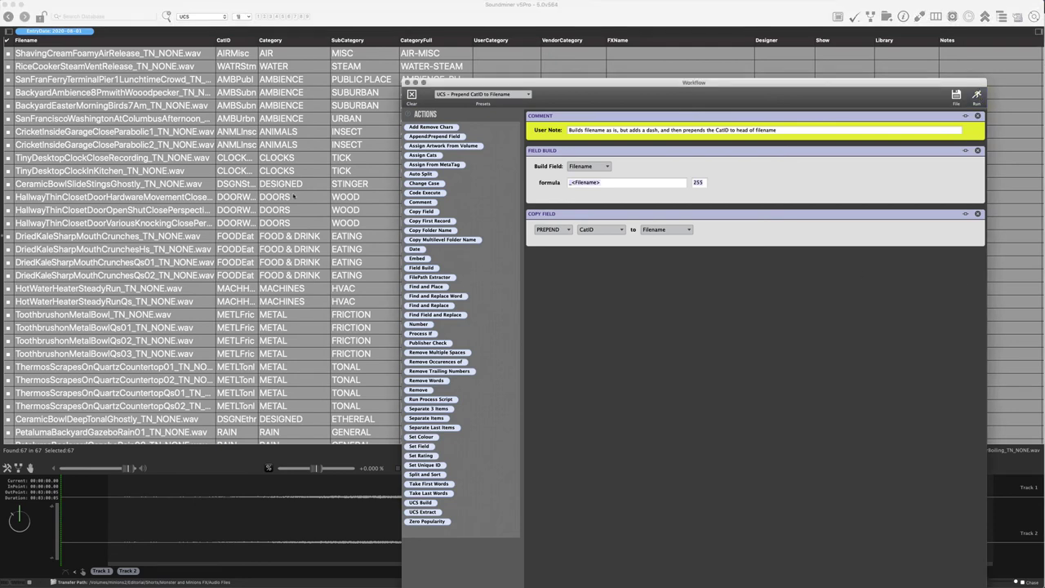
{"action": "left_click", "coordinate": [977, 96]}
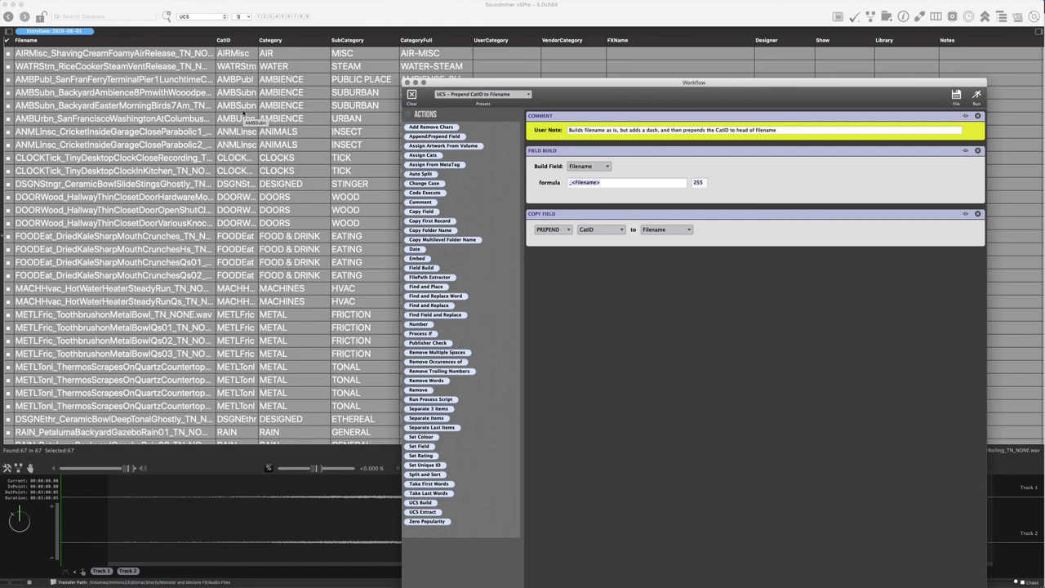
Step: Select all records and assign them the full category CHEMICALS-ACID
{"action": "left_click", "coordinate": [245, 107]}
{"action": "key", "text": "super+a"}
{"action": "right_click", "coordinate": [245, 107]}
{"action": "mouse_move", "coordinate": [278, 109]}
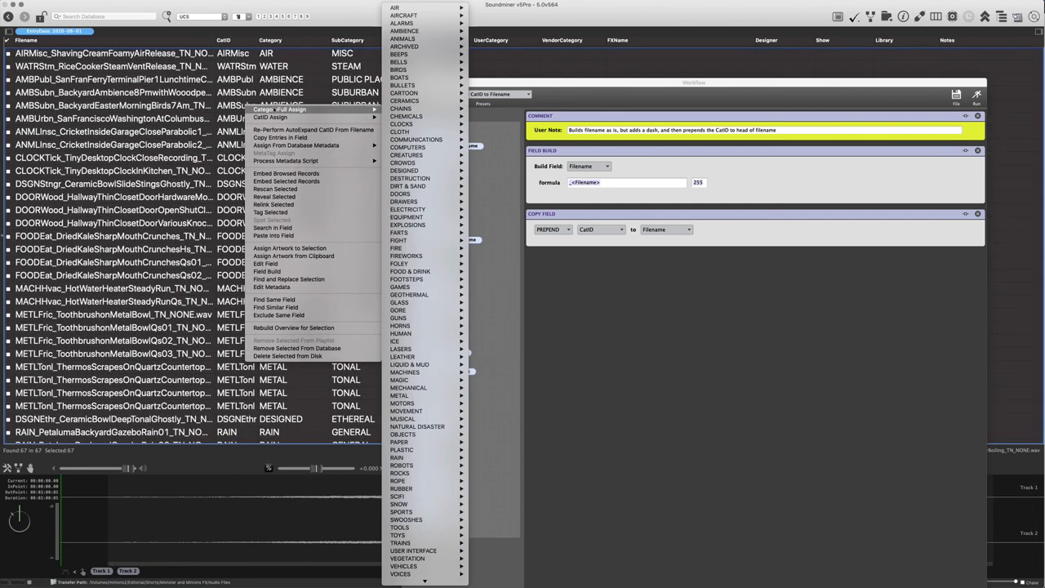
{"action": "mouse_move", "coordinate": [408, 116]}
{"action": "left_click", "coordinate": [467, 240]}
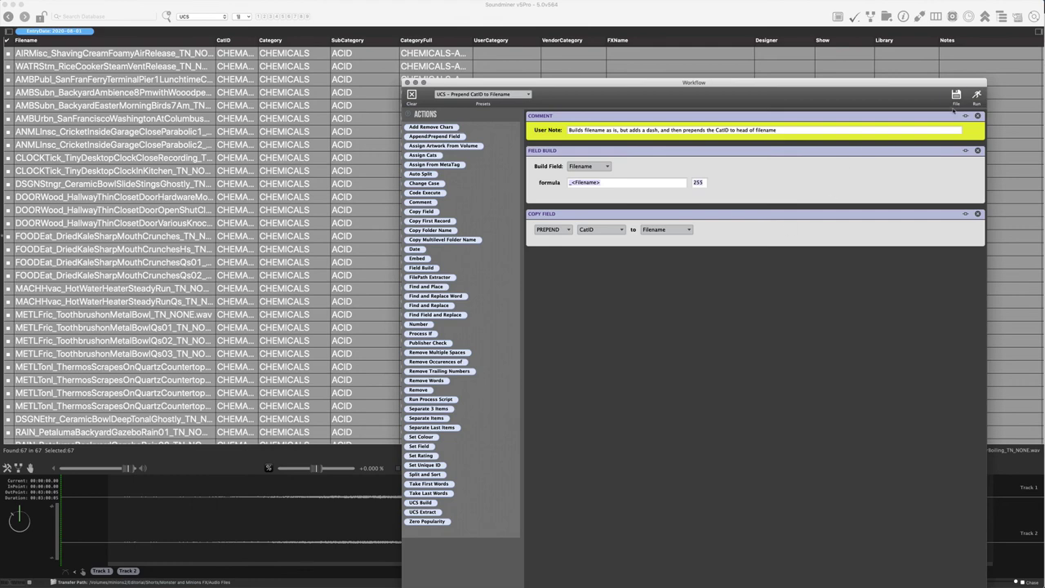
Step: Run the prepend workflow on all the CHEMICALS-ACID records, check their filenames and undo the run
{"action": "left_click", "coordinate": [977, 96]}
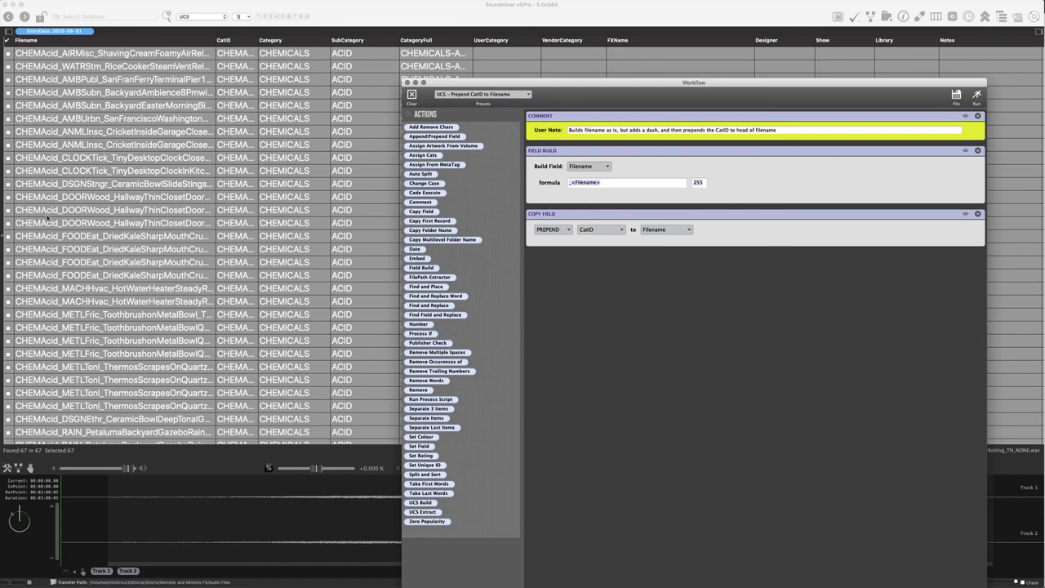
{"action": "scroll", "coordinate": [149, 372], "scroll_direction": "down", "scroll_amount": 10}
{"action": "scroll", "coordinate": [245, 245], "scroll_direction": "up", "scroll_amount": 10}
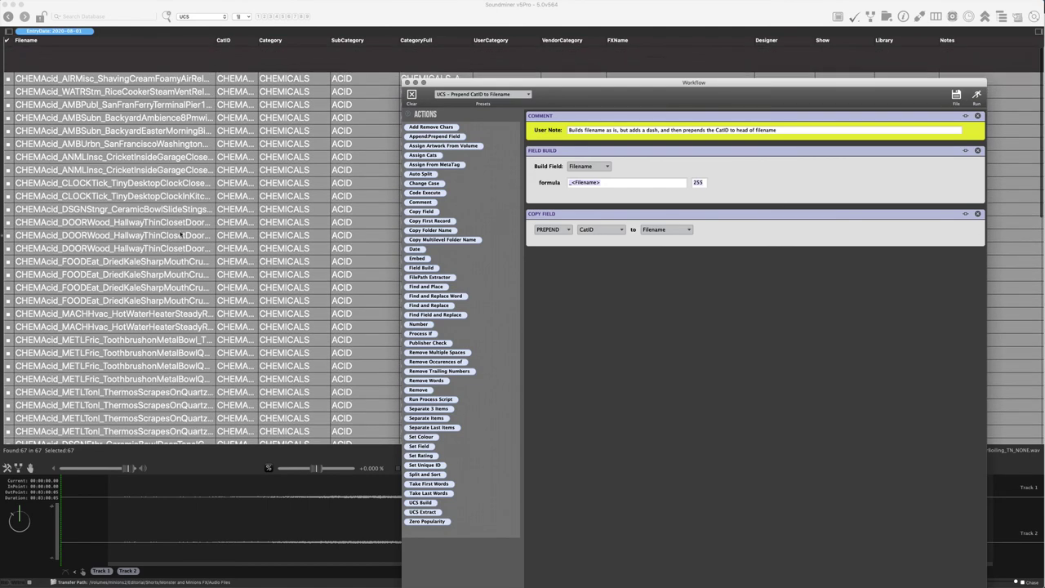
{"action": "key", "text": "super+z"}
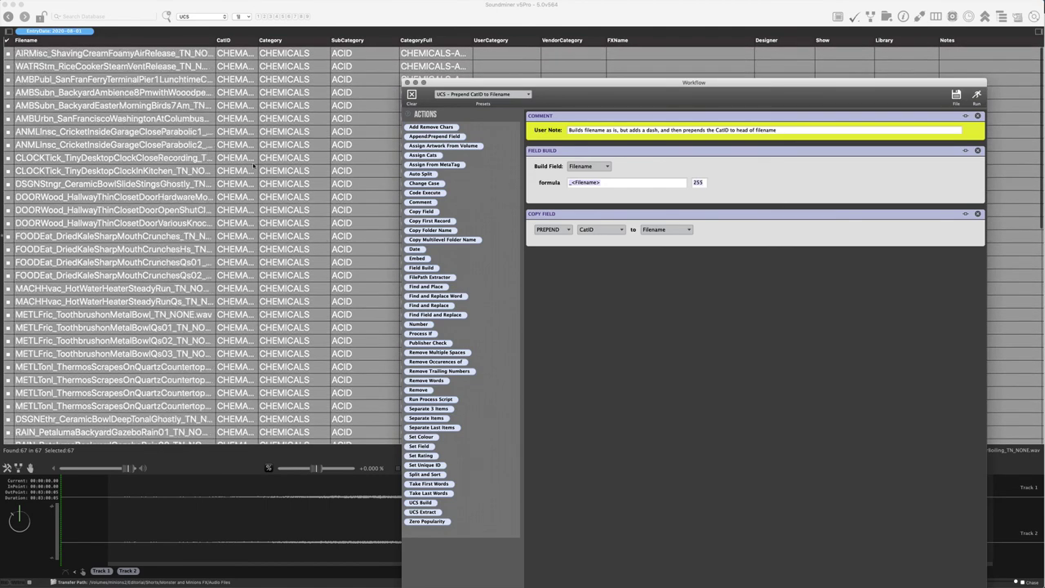
Step: Select the first 25 records, down to the first METLTonl thermos recording, and assign them the EXPLOSIONS category with subcategory DESIGNED
{"action": "left_click", "coordinate": [237, 88]}
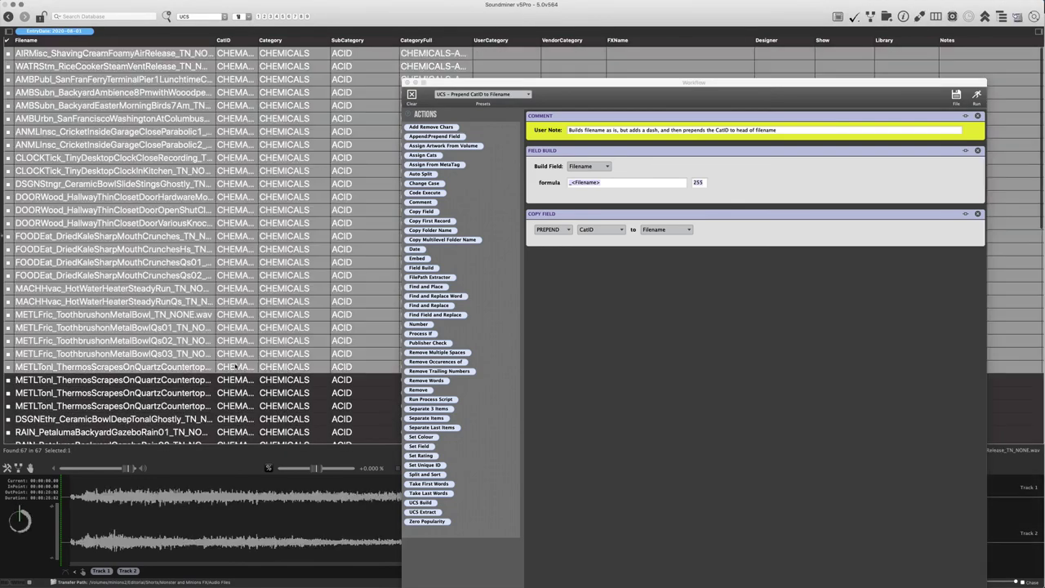
{"action": "right_click", "coordinate": [227, 178]}
{"action": "mouse_move", "coordinate": [326, 182]}
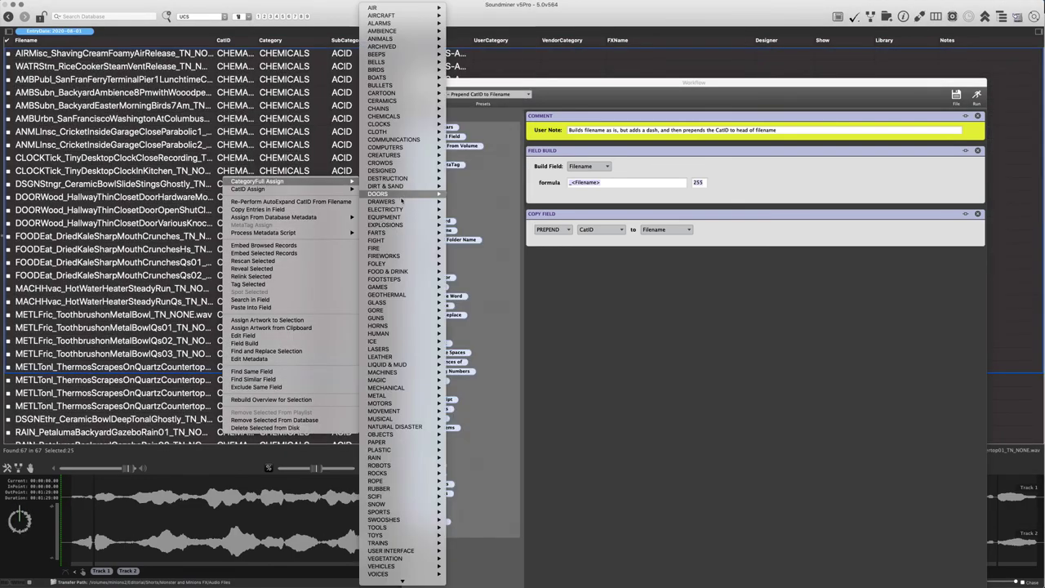
{"action": "mouse_move", "coordinate": [395, 228]}
{"action": "key", "text": "Escape"}
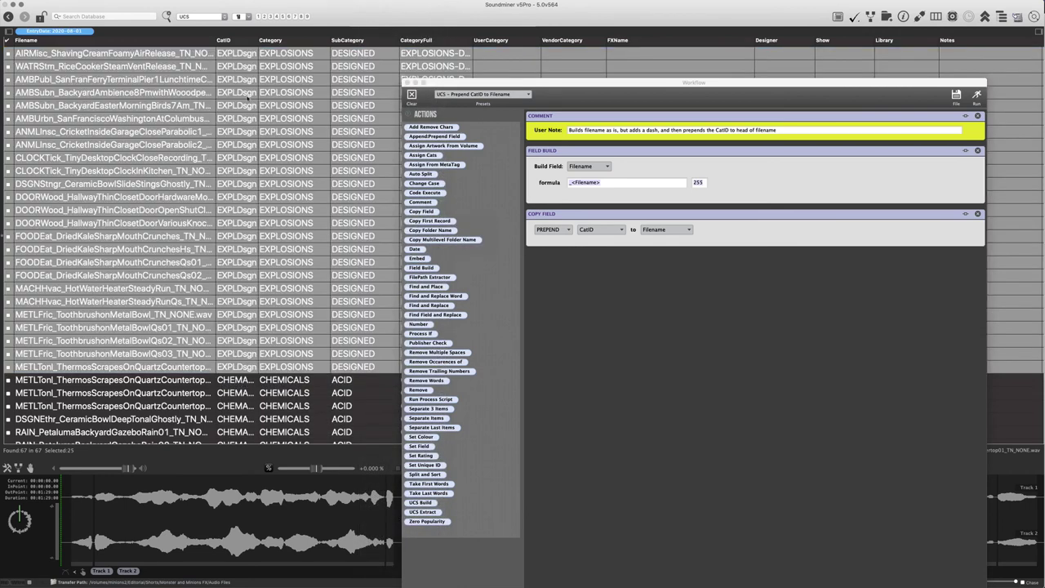
Step: Look through the record list and compare the CatIDs in the filenames with the CatID column
{"action": "key", "text": "super+a"}
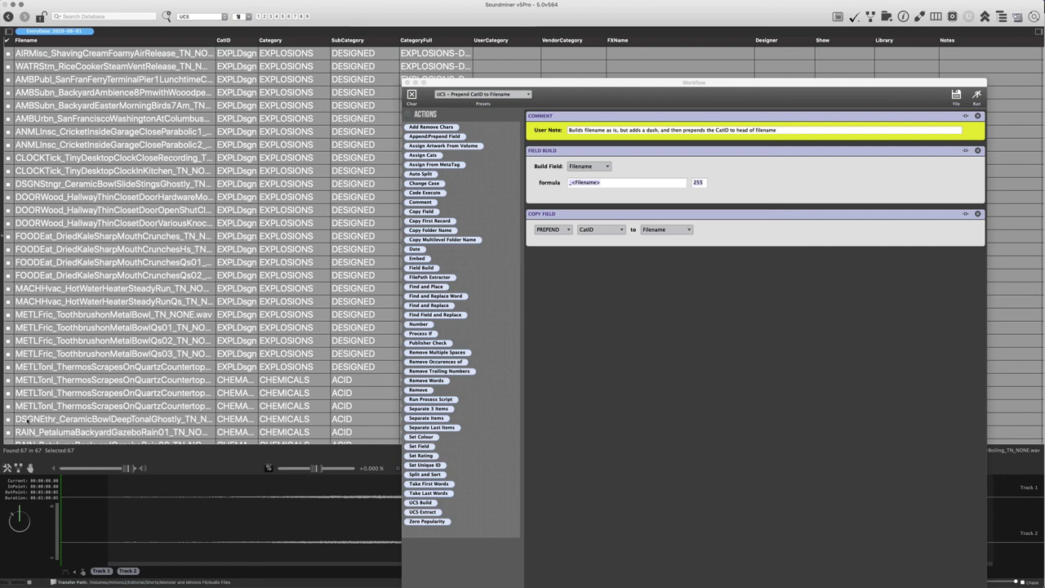
{"action": "left_click", "coordinate": [123, 224]}
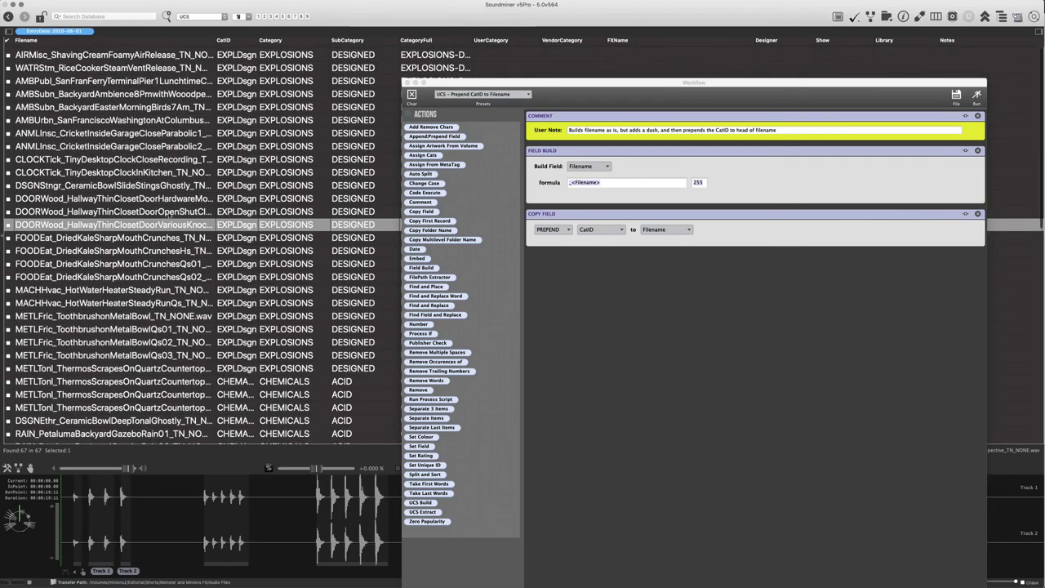
{"action": "scroll", "coordinate": [156, 144], "scroll_direction": "down", "scroll_amount": 10}
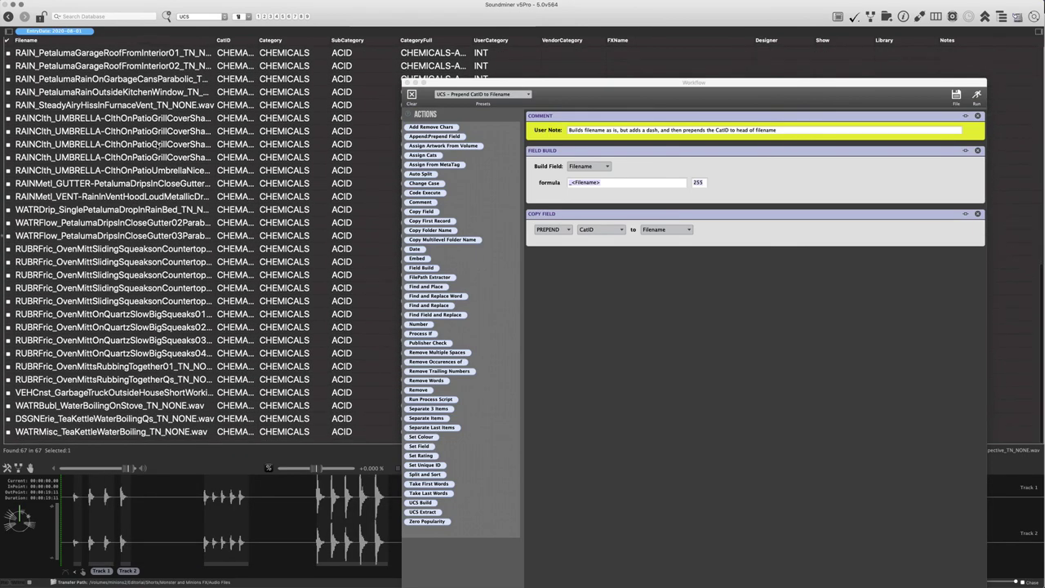
{"action": "scroll", "coordinate": [156, 144], "scroll_direction": "up", "scroll_amount": 10}
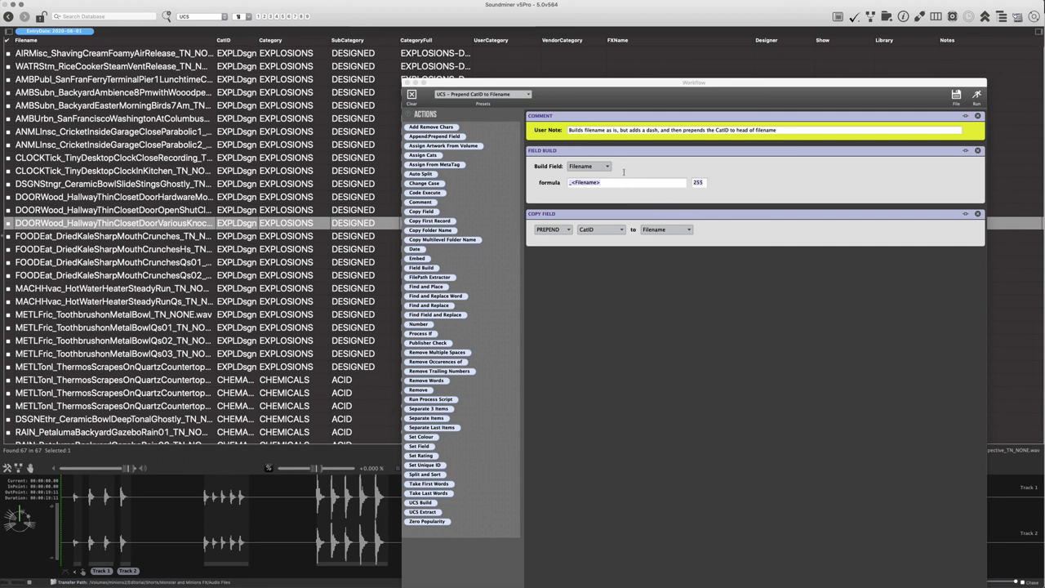
Step: Revert the test category assignments and move the Workflow window lower to uncover the first records' category columns
{"action": "left_click", "coordinate": [670, 229]}
{"action": "key", "text": "Right"}
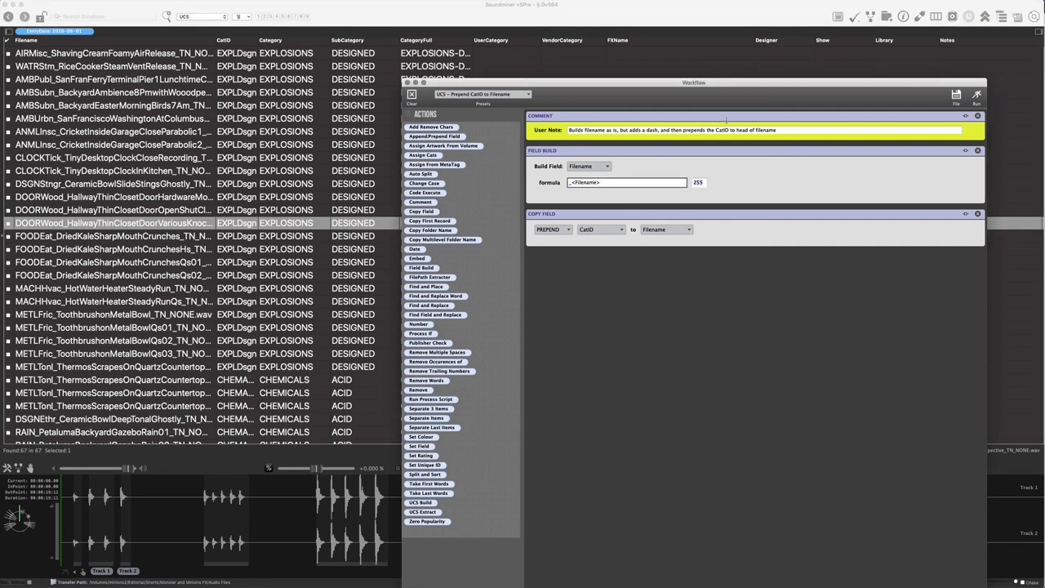
{"action": "left_click_drag", "start_coordinate": [662, 94], "coordinate": [650, 87]}
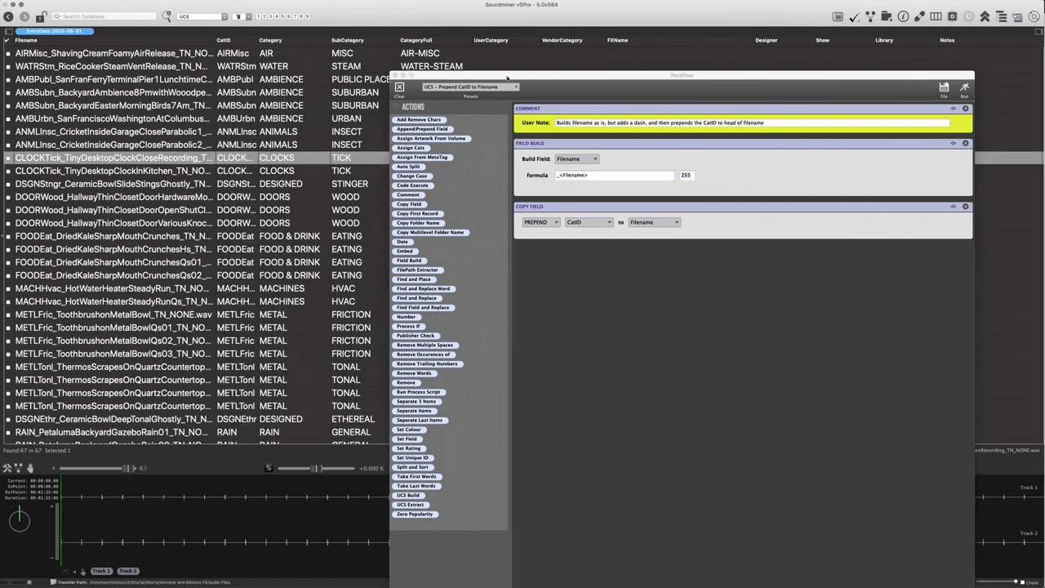
{"action": "left_click_drag", "start_coordinate": [510, 78], "coordinate": [516, 173]}
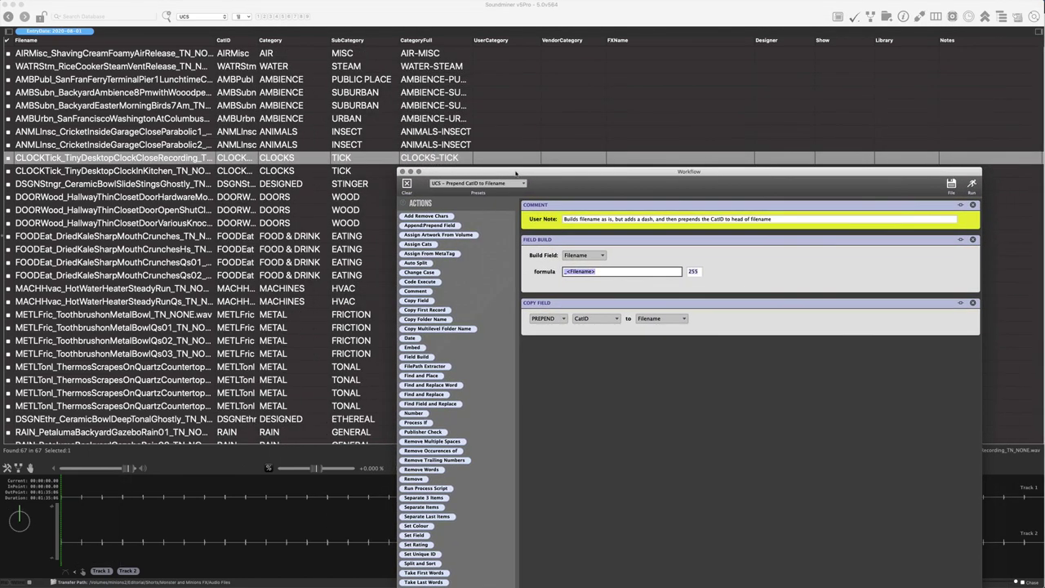